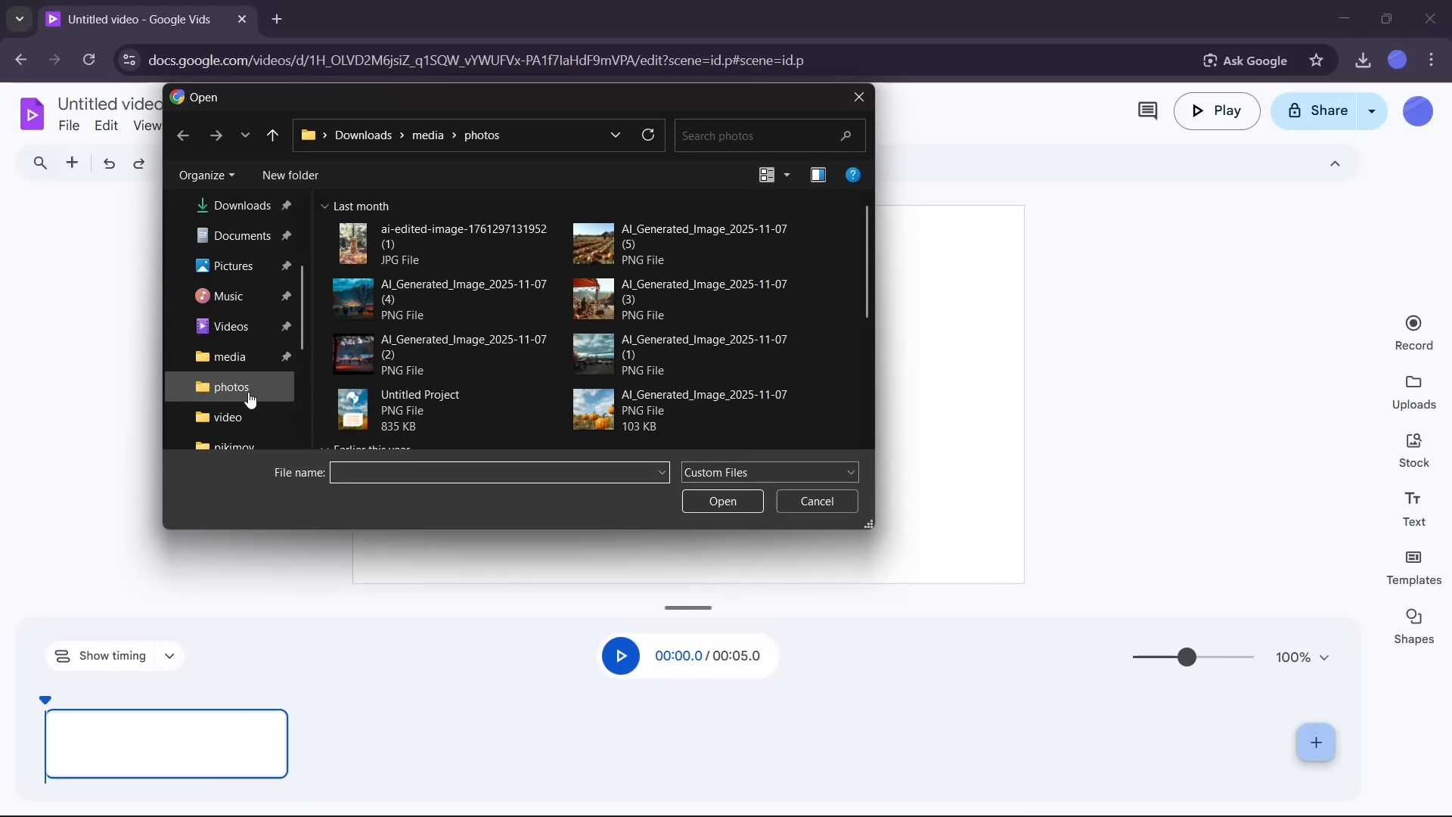
pyautogui.click(242, 388)
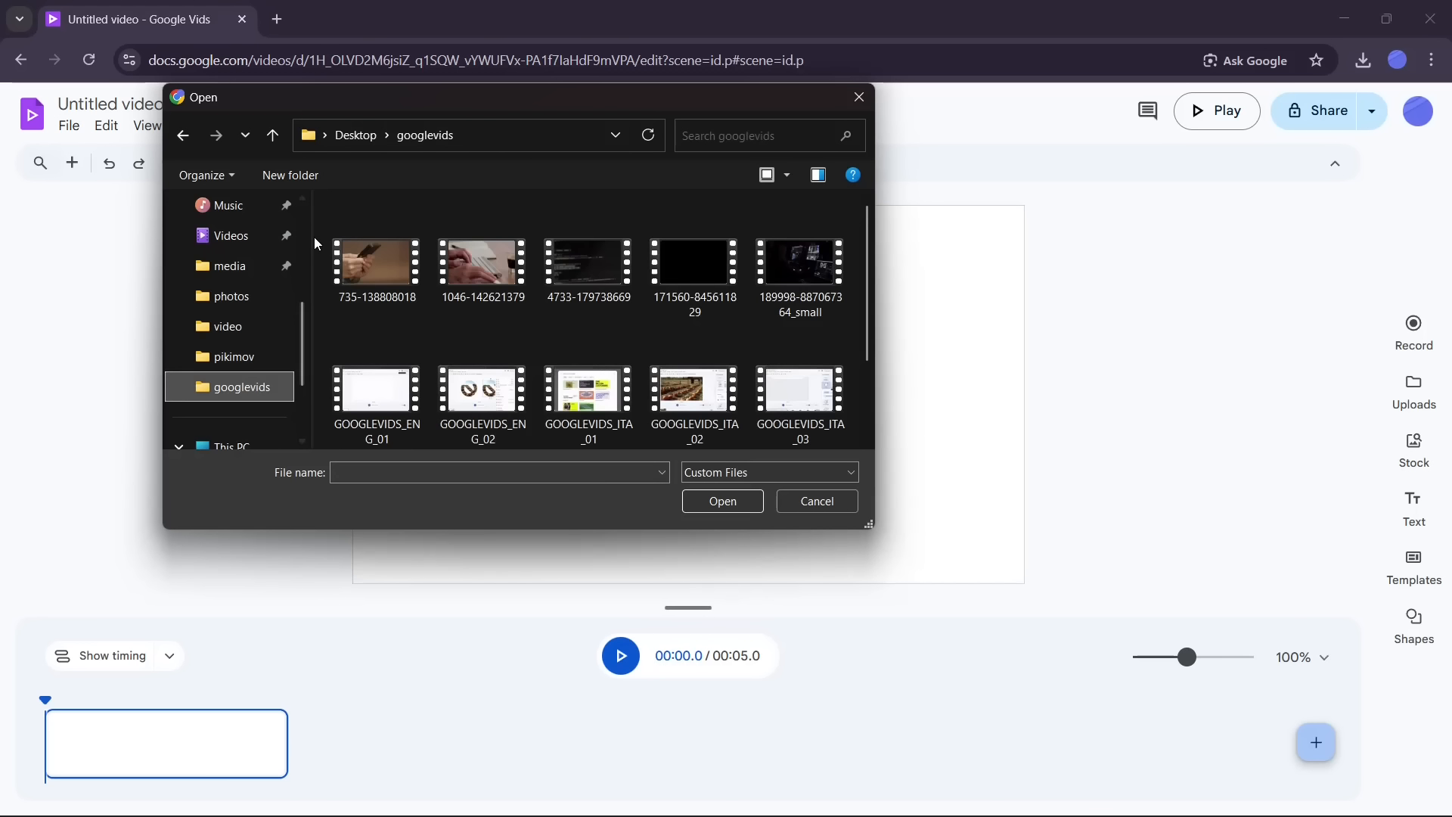
pyautogui.click(338, 221)
pyautogui.click(723, 502)
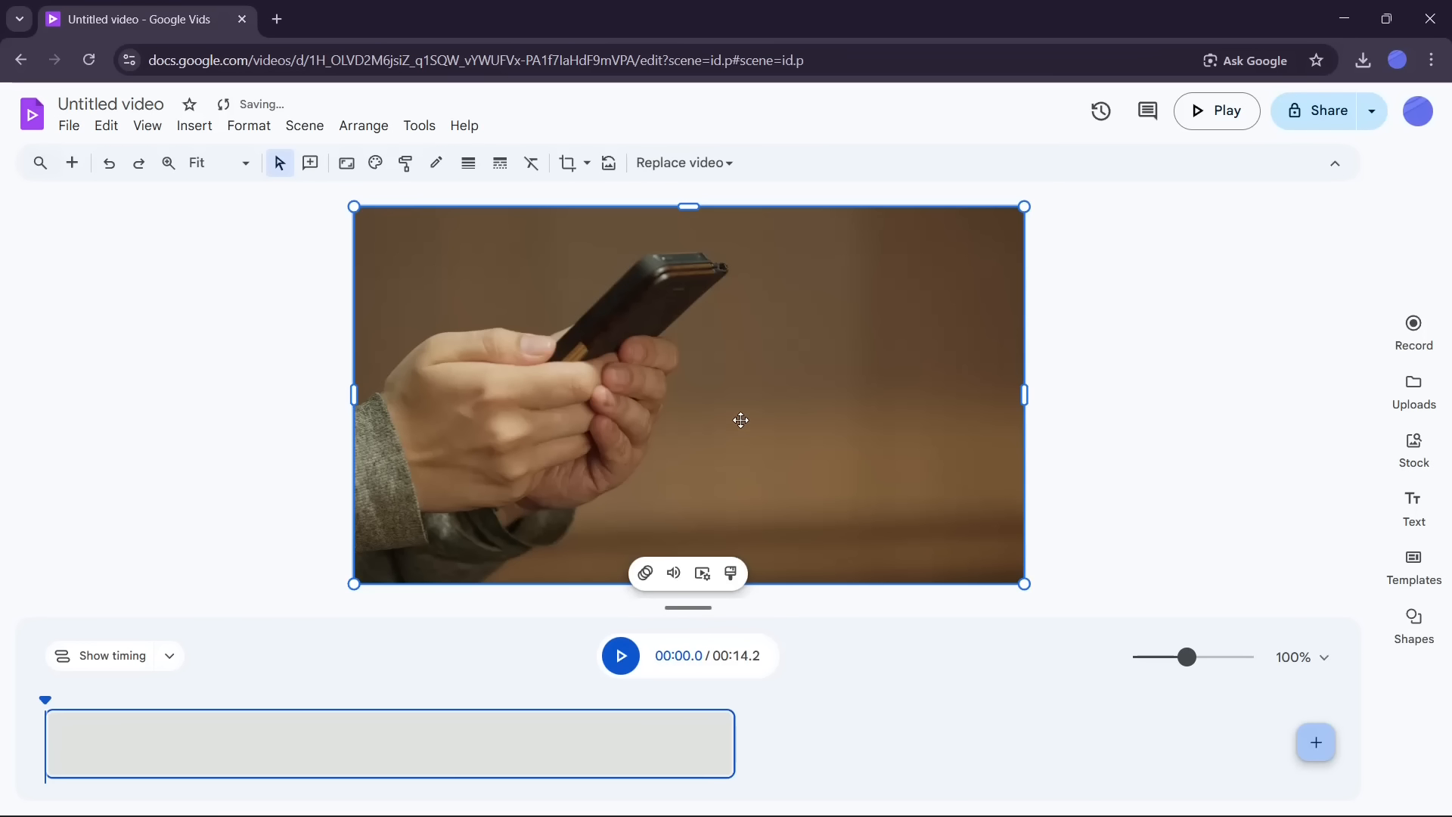
pyautogui.moveTo(728, 730); pyautogui.dragTo(421, 758)
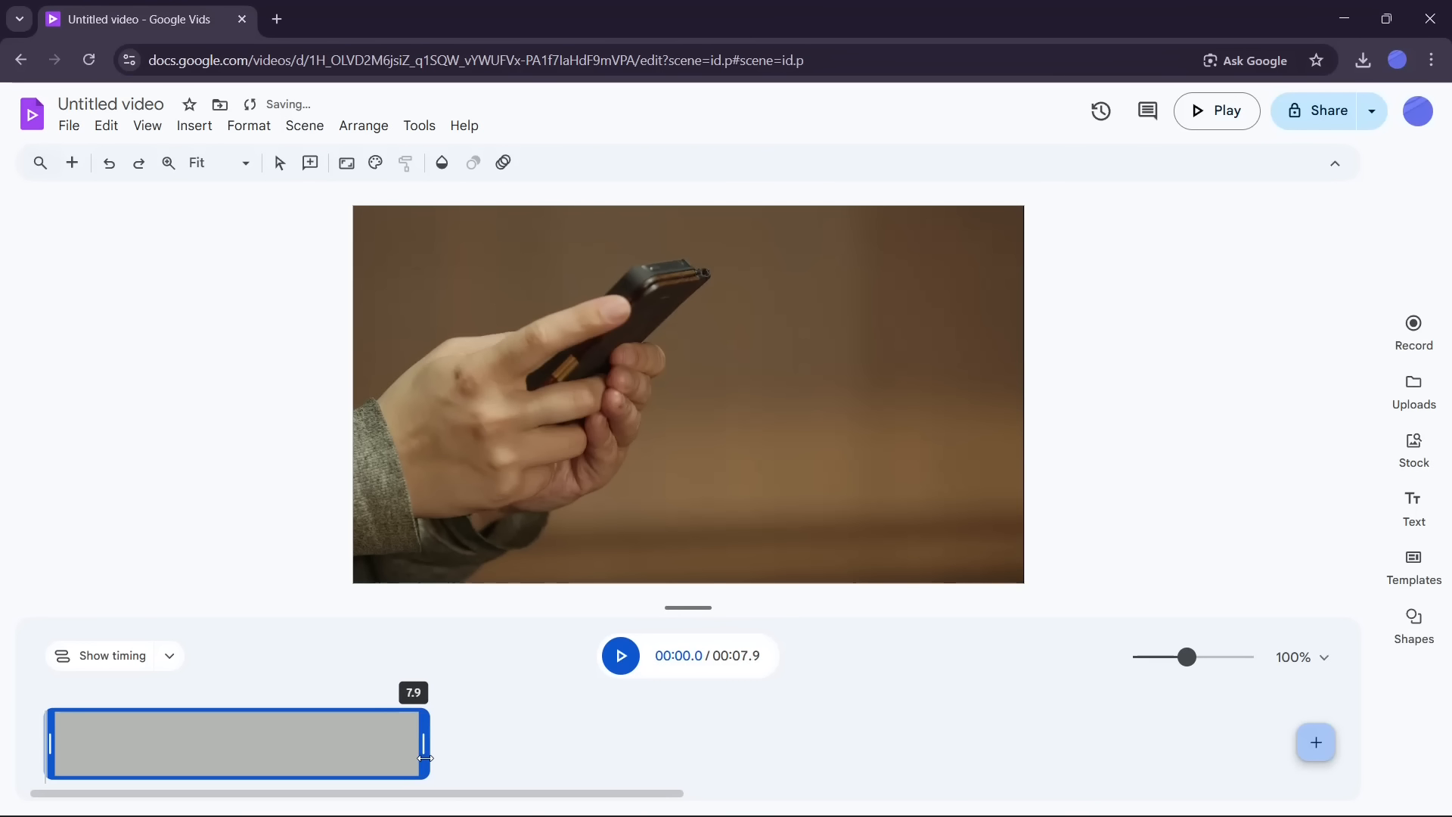
pyautogui.click(73, 163)
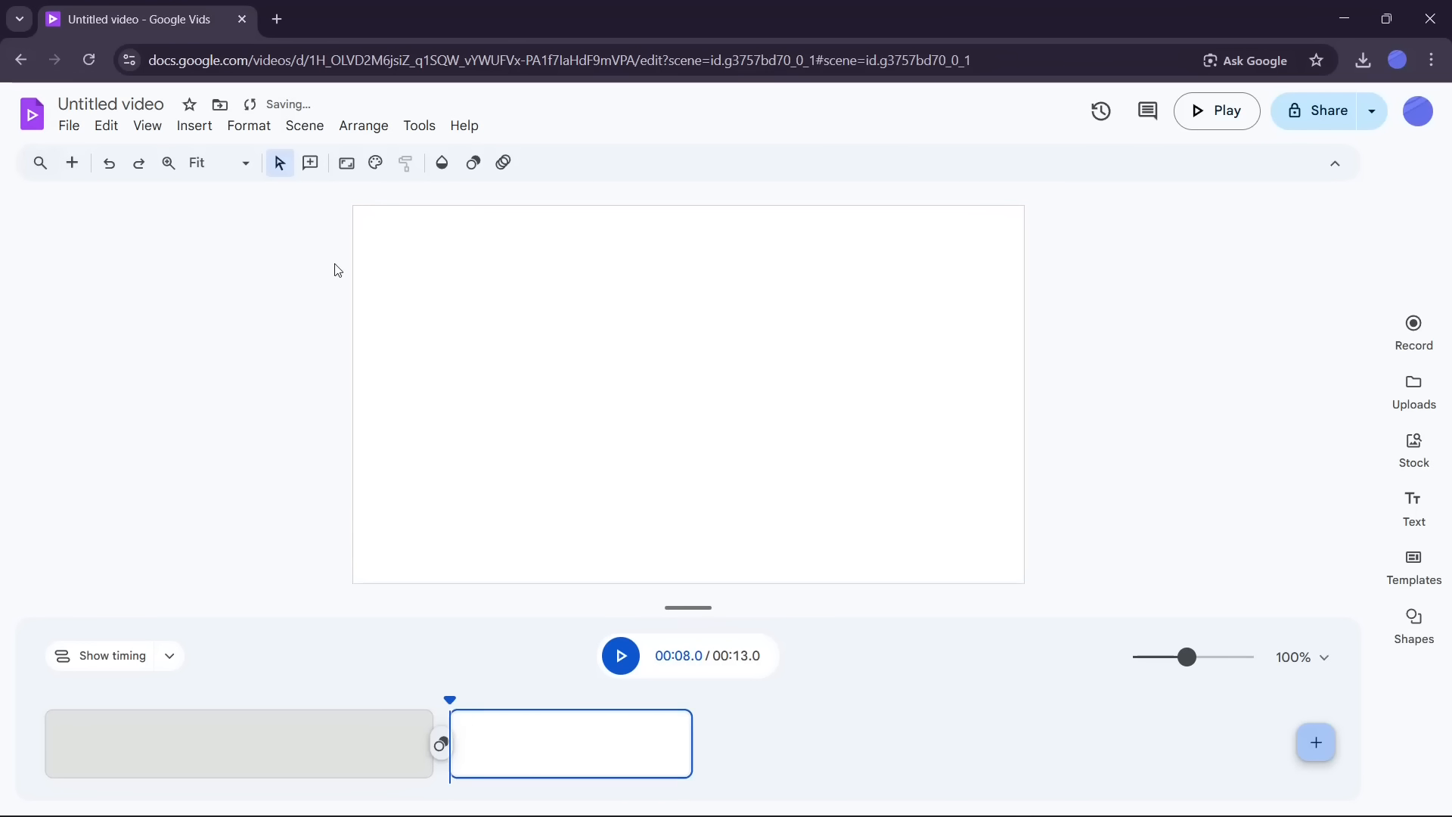
pyautogui.click(200, 129)
pyautogui.click(230, 206)
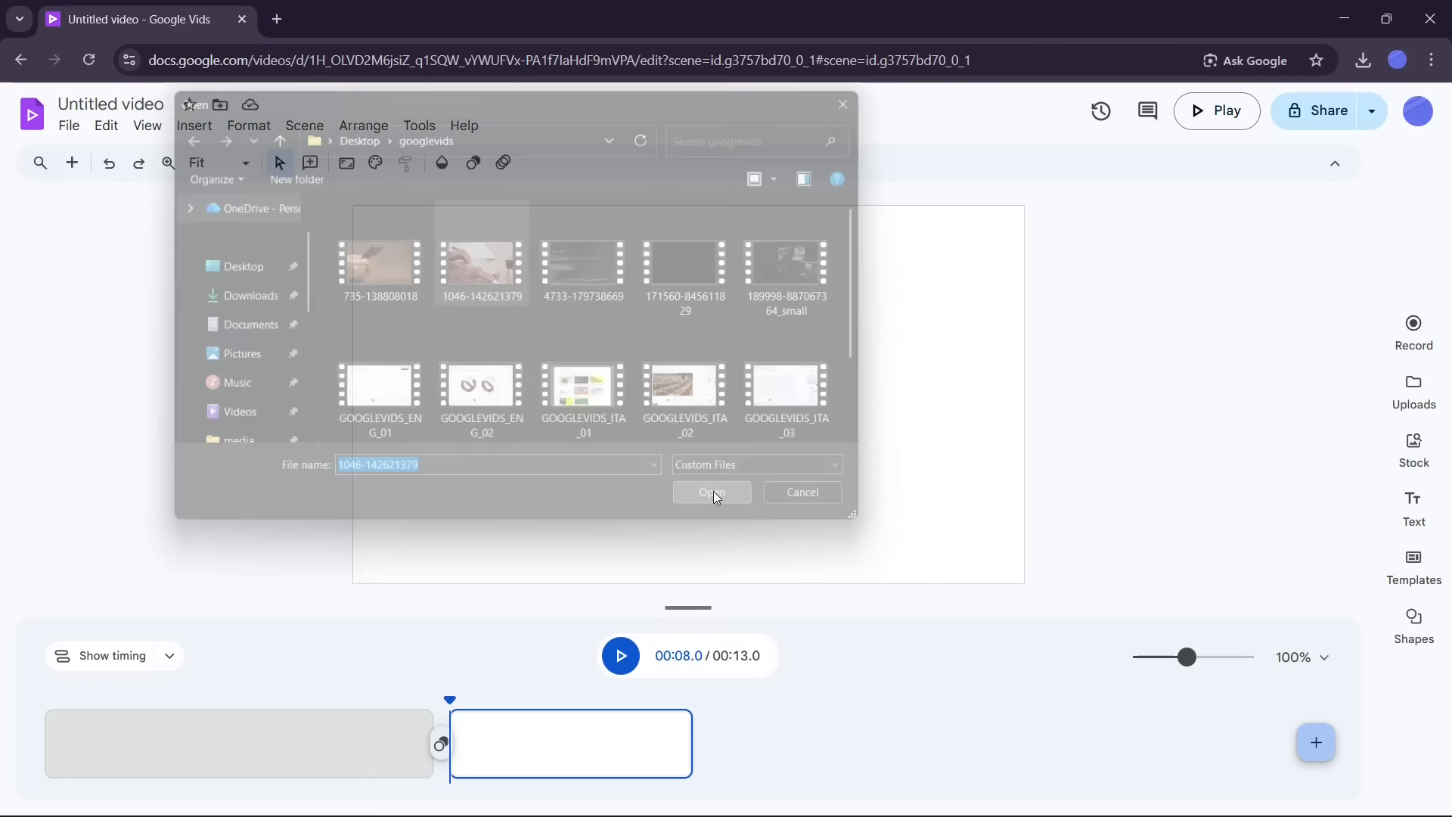
pyautogui.click(716, 496)
pyautogui.moveTo(1250, 743); pyautogui.dragTo(764, 743)
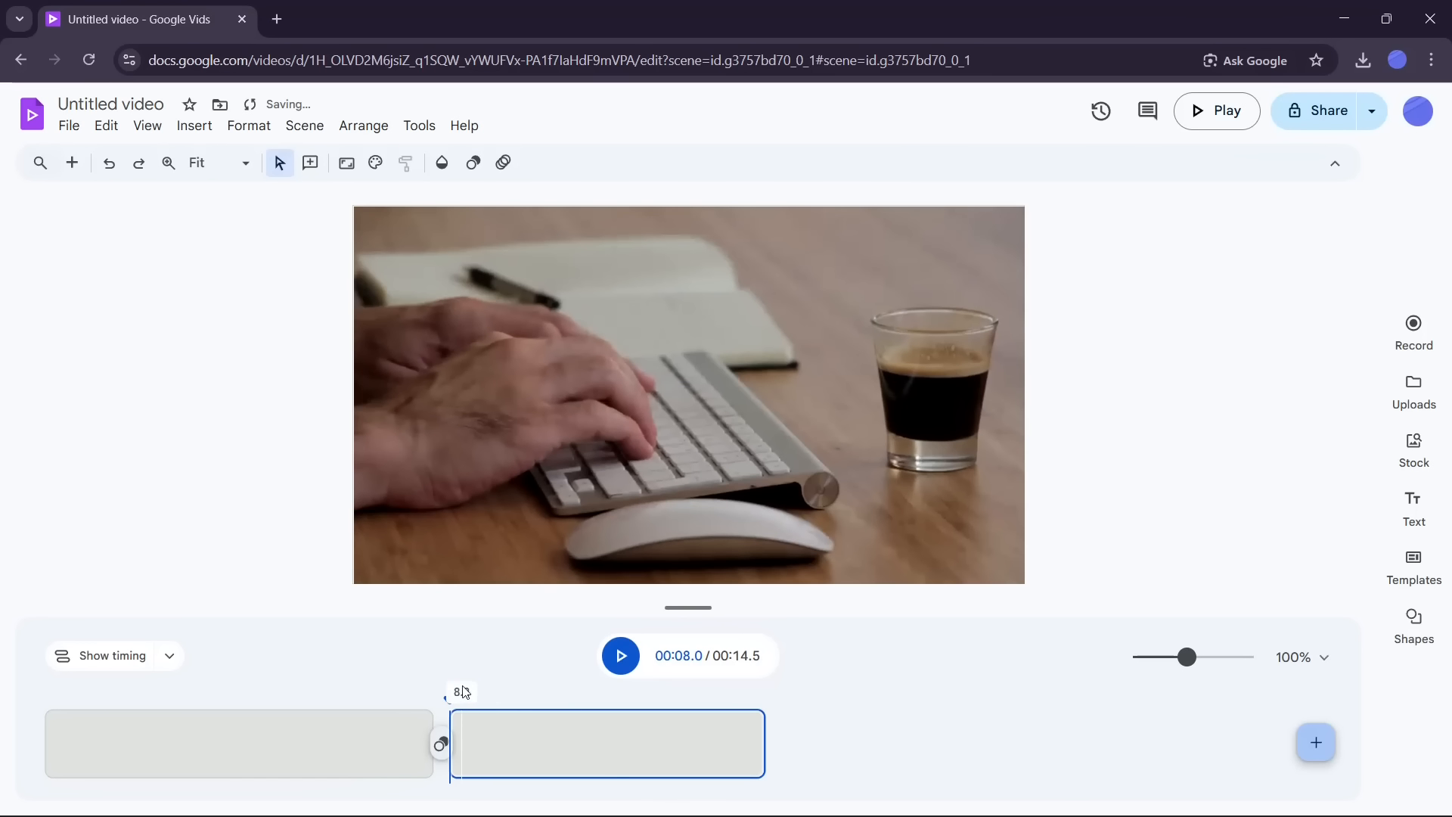
pyautogui.click(78, 164)
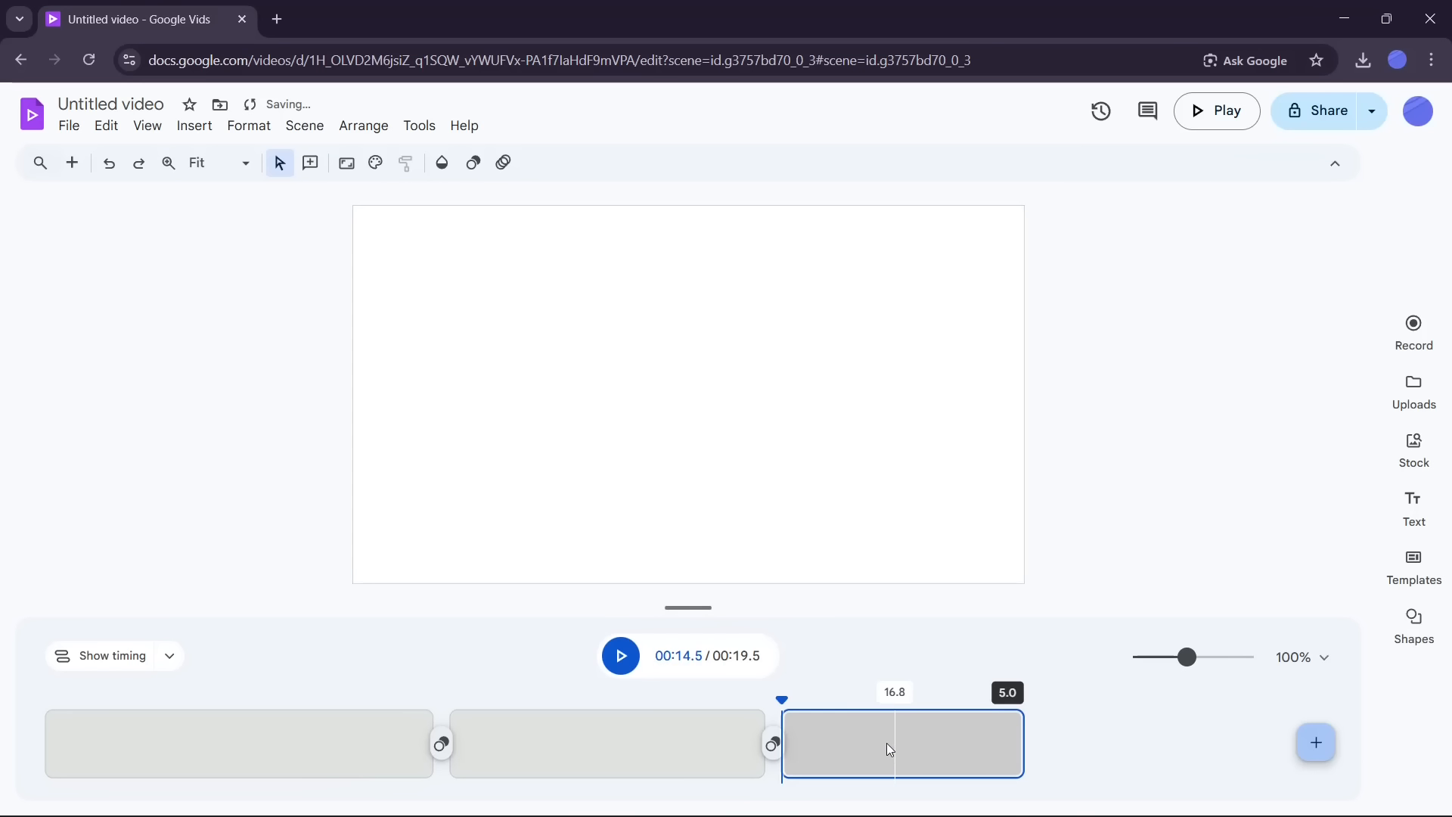
pyautogui.click(189, 127)
pyautogui.click(219, 213)
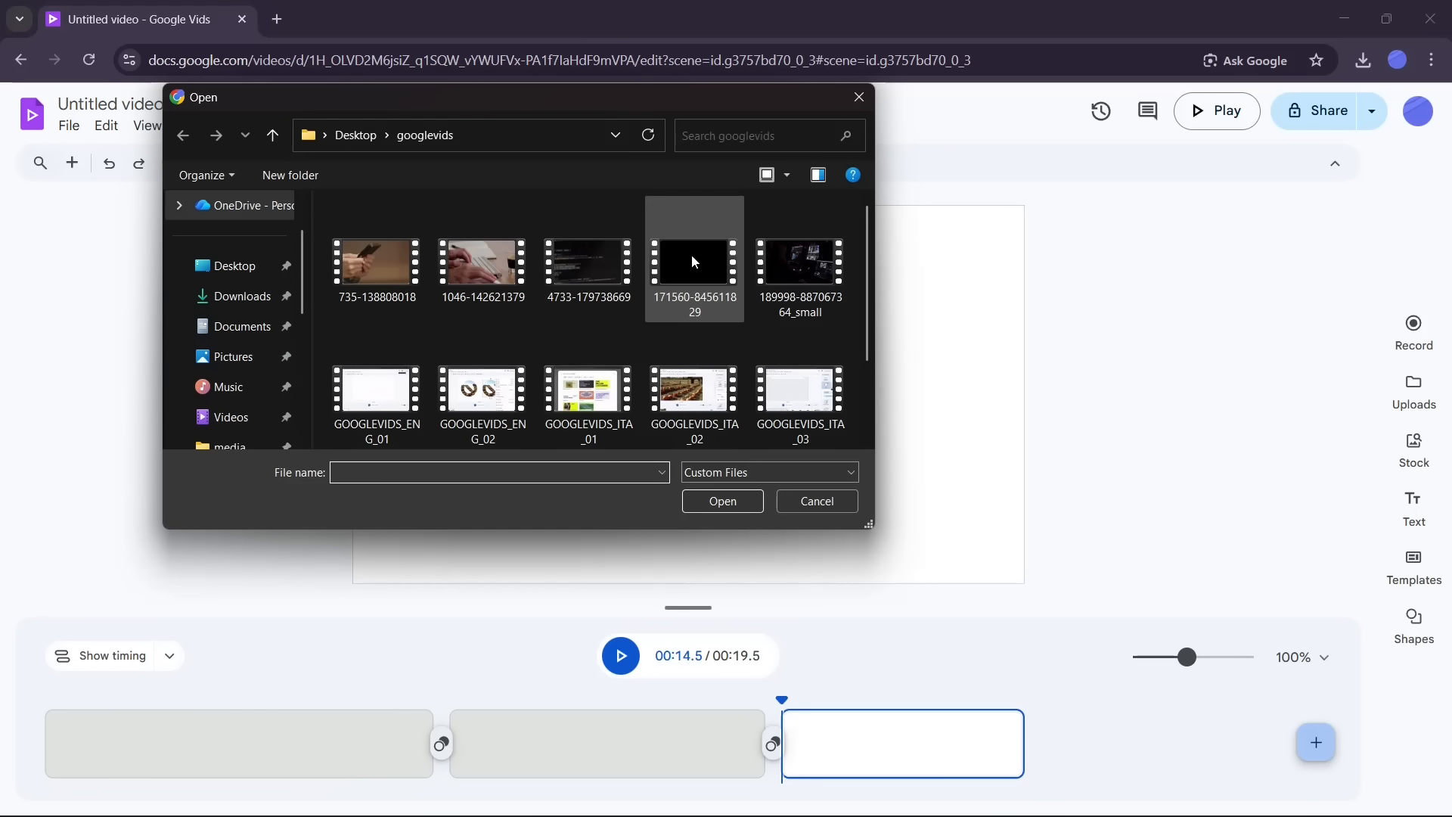
pyautogui.click(737, 501)
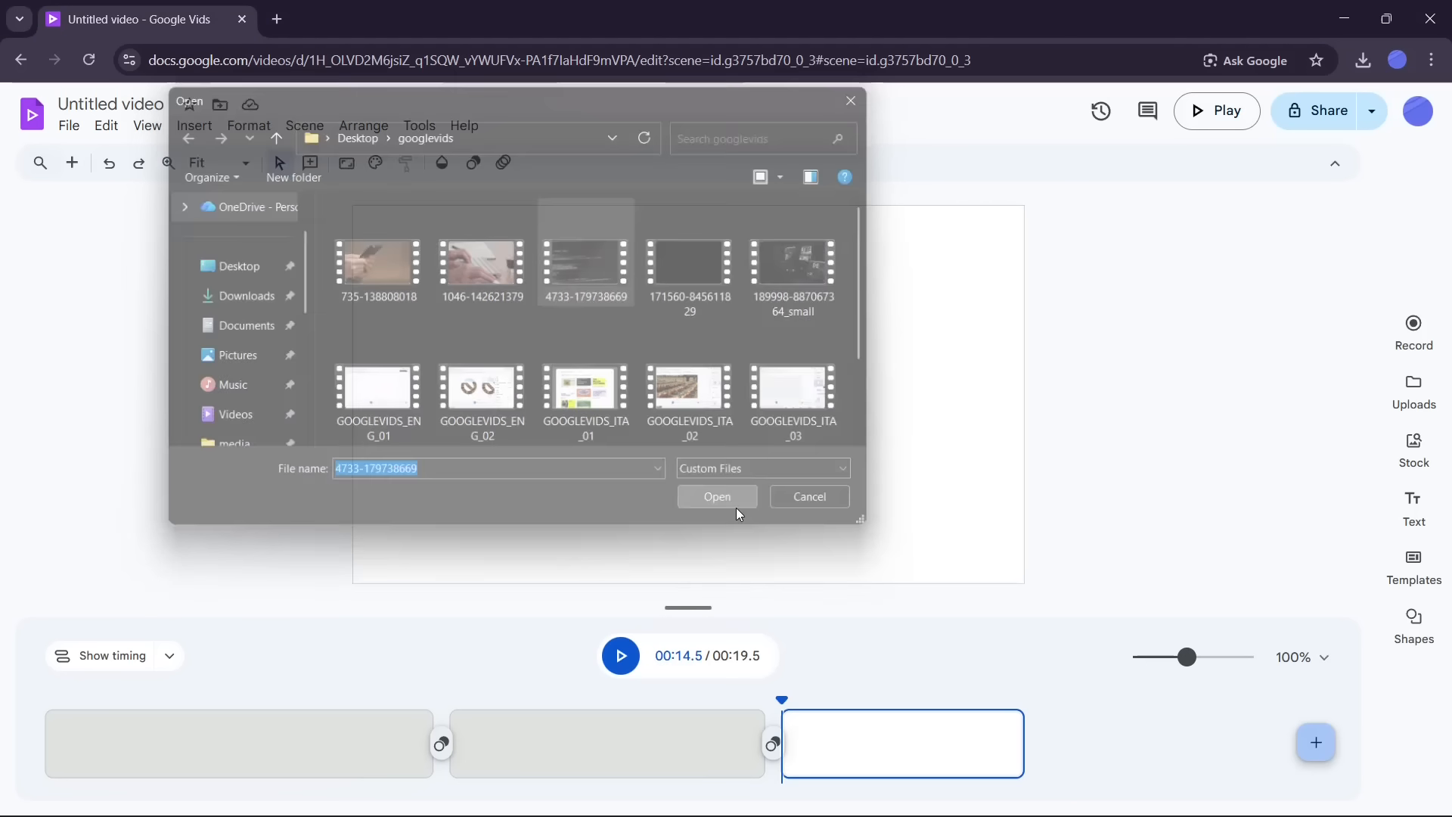
pyautogui.moveTo(907, 795); pyautogui.dragTo(1039, 794)
pyautogui.moveTo(1332, 742); pyautogui.dragTo(854, 742)
pyautogui.moveTo(779, 702); pyautogui.dragTo(950, 699)
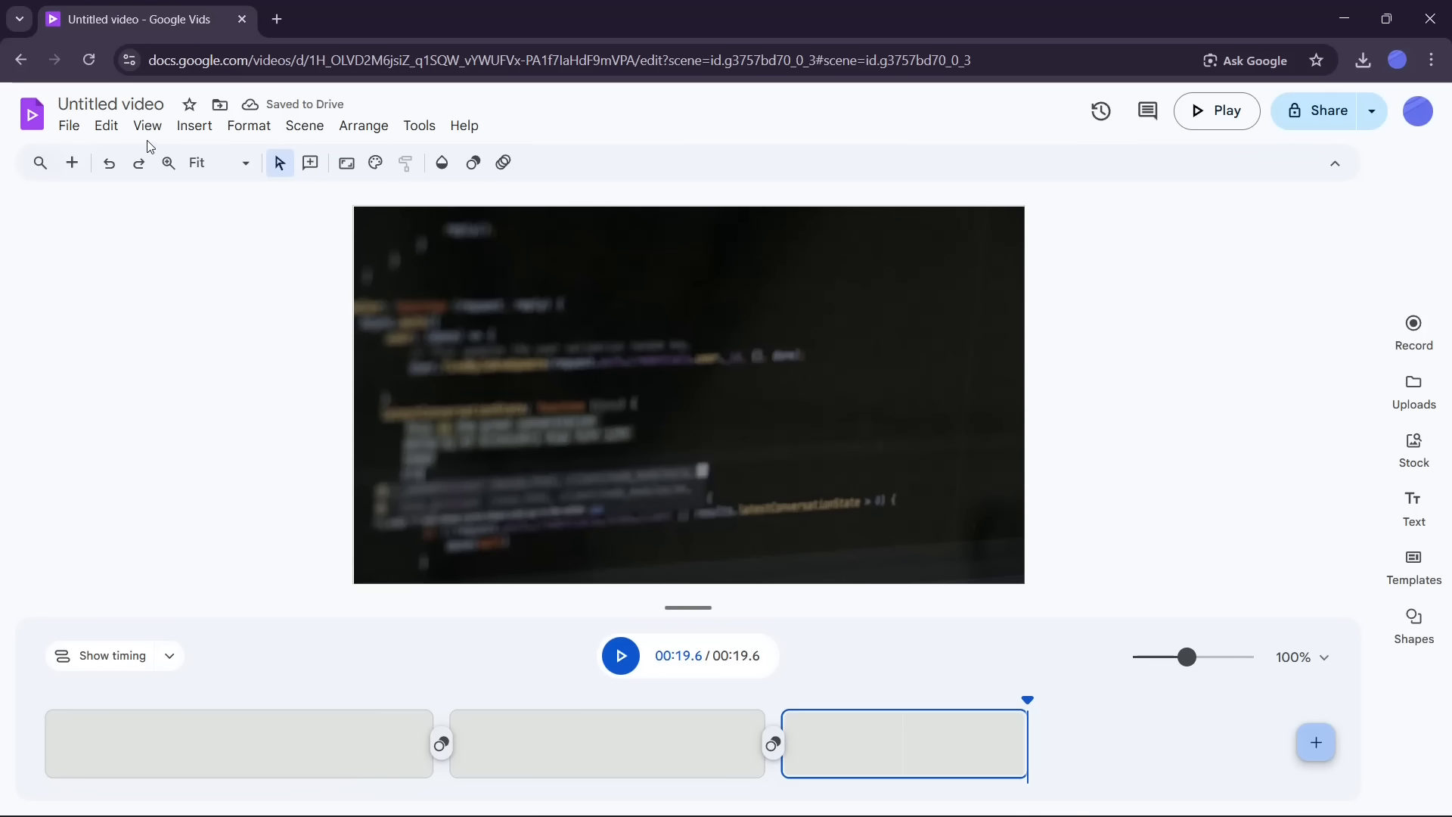
pyautogui.click(197, 129)
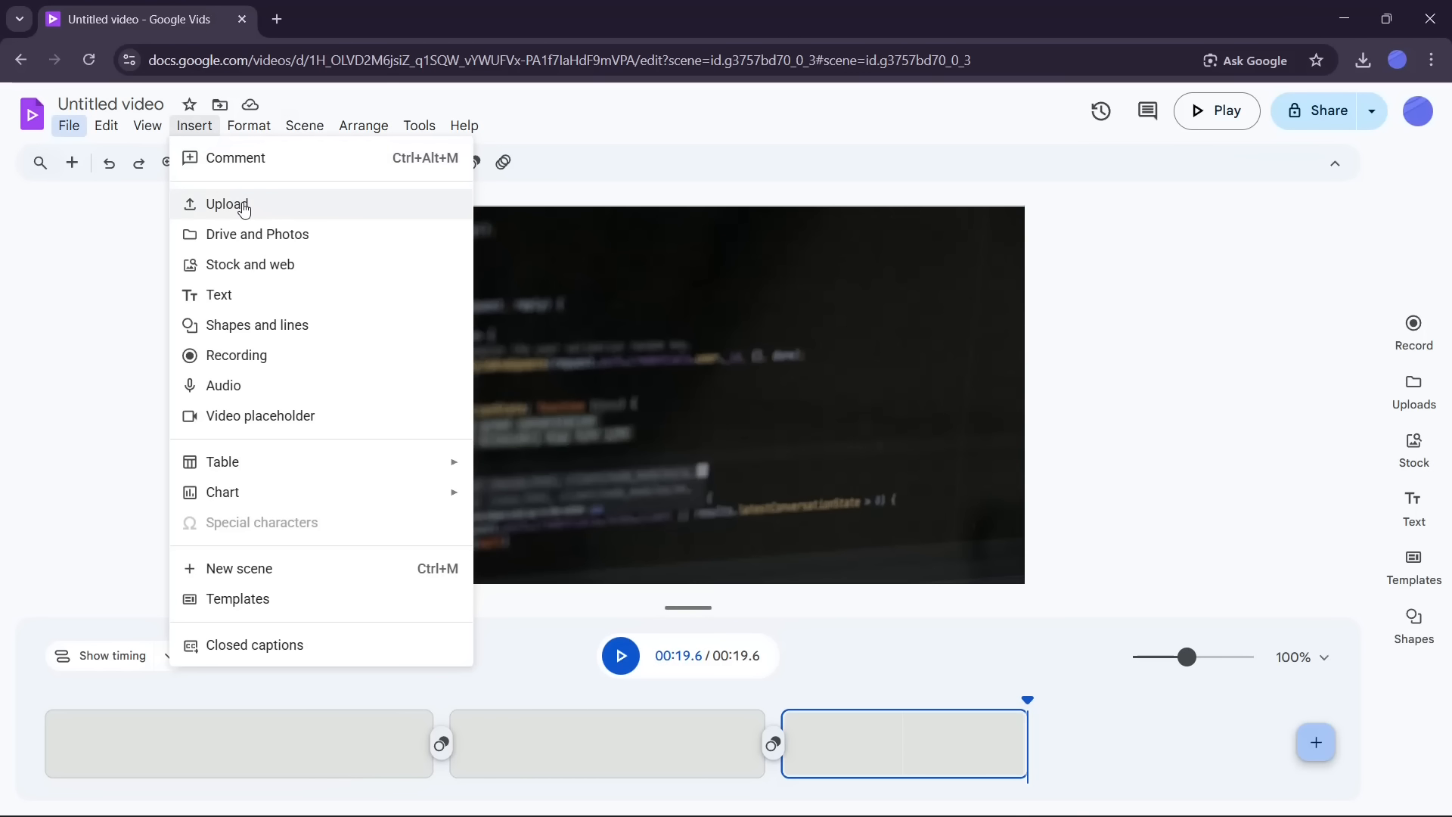
pyautogui.click(280, 206)
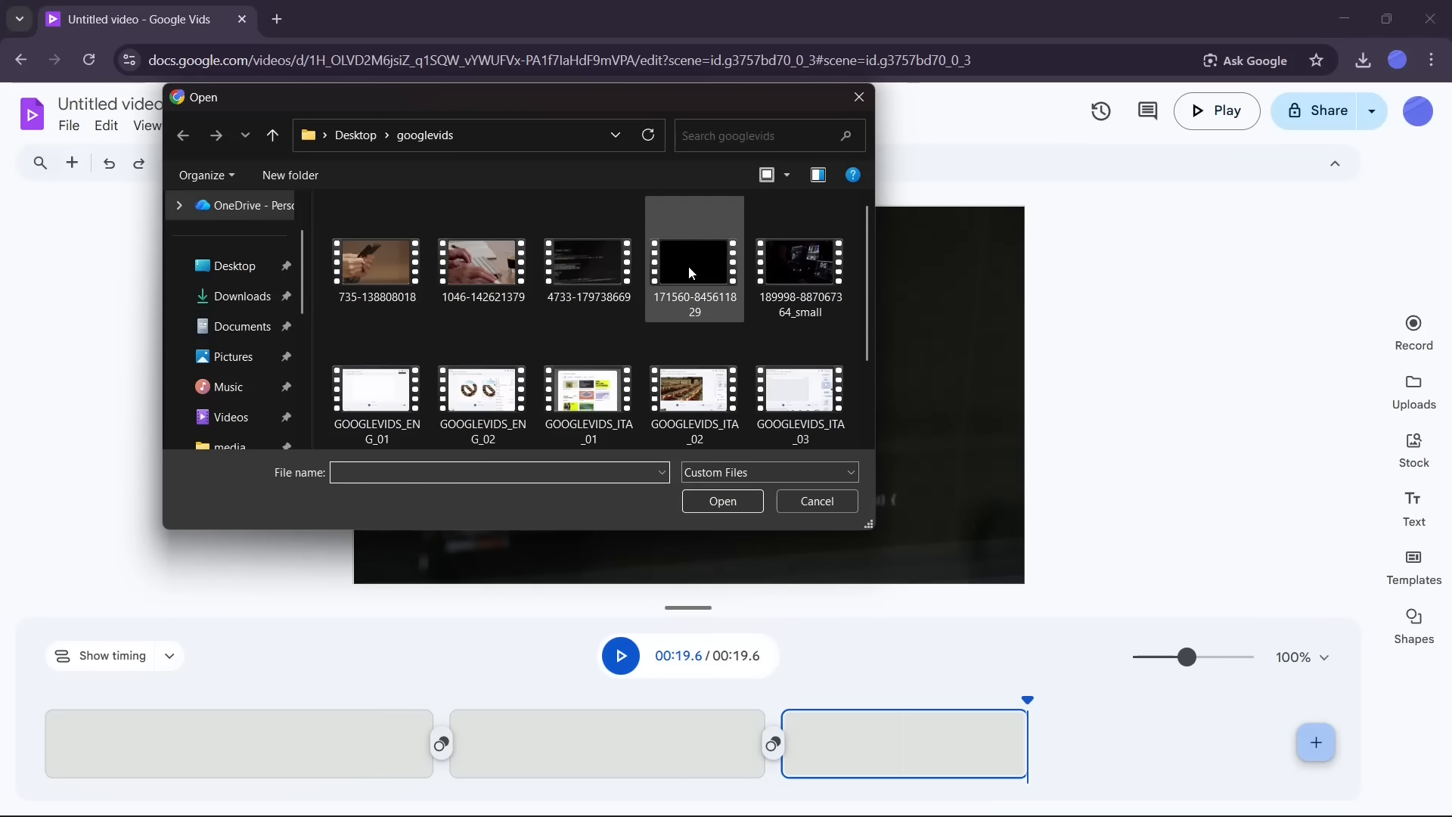
pyautogui.click(690, 268)
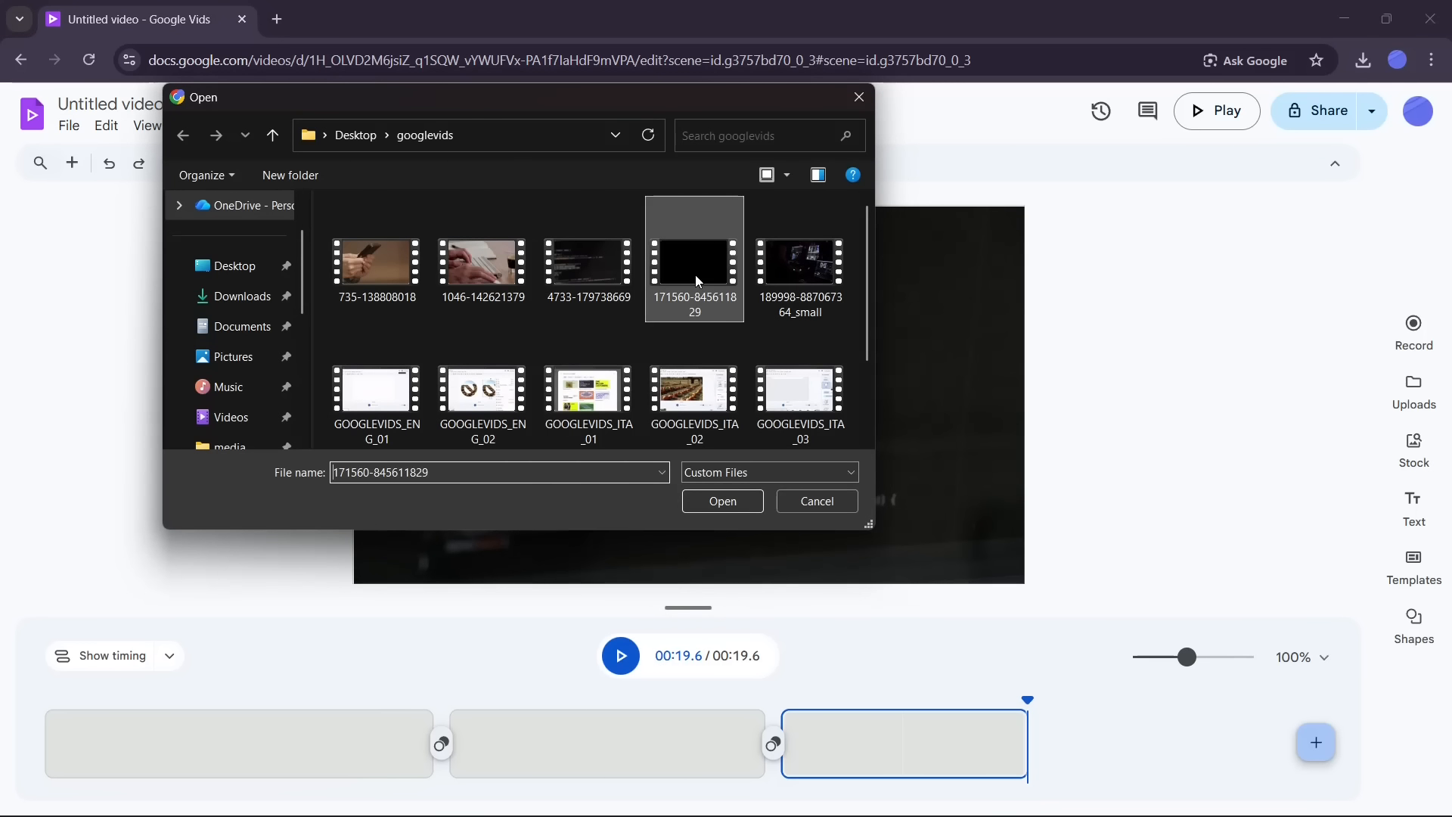
pyautogui.click(724, 502)
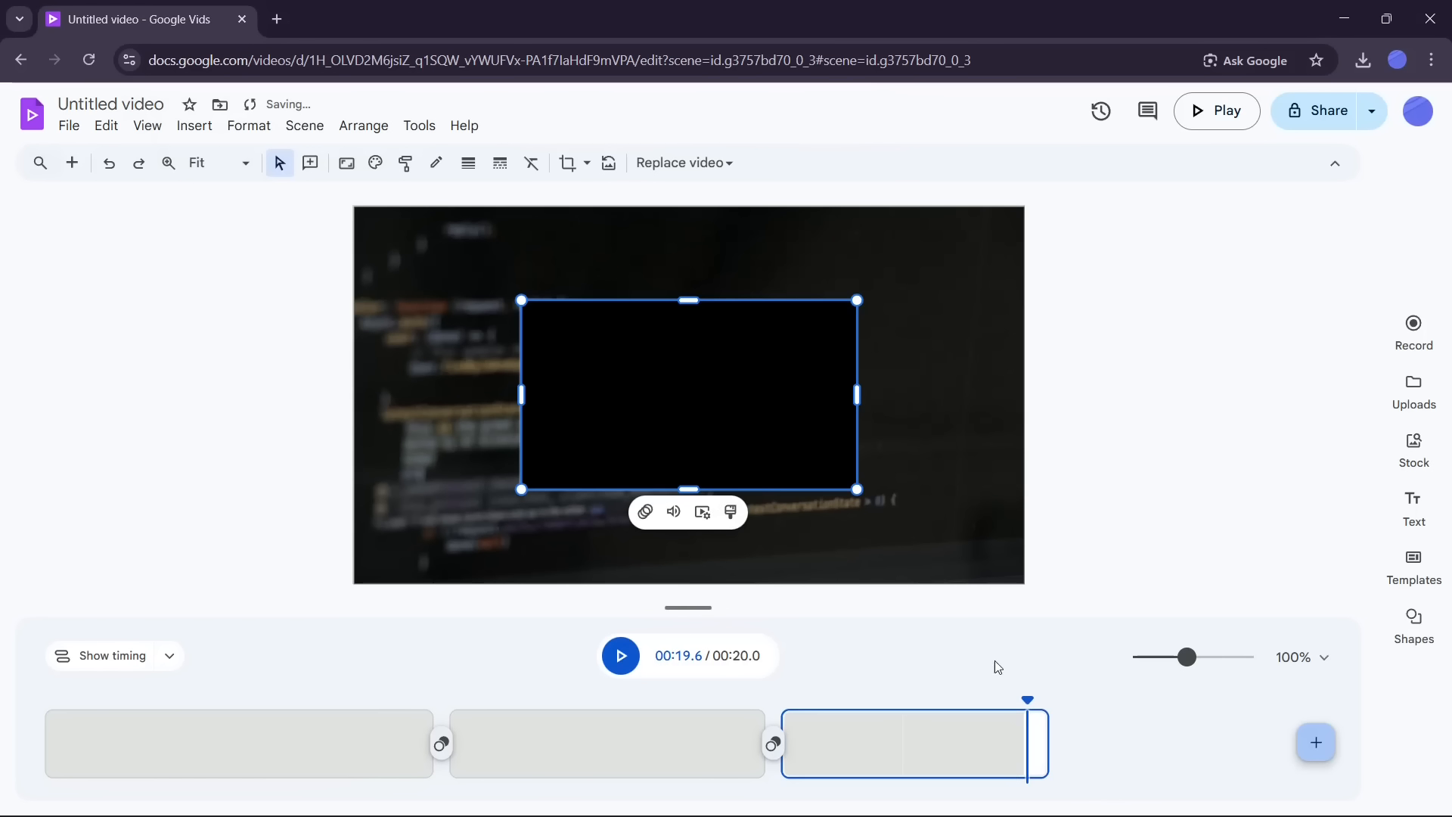
pyautogui.moveTo(713, 389); pyautogui.dragTo(821, 407)
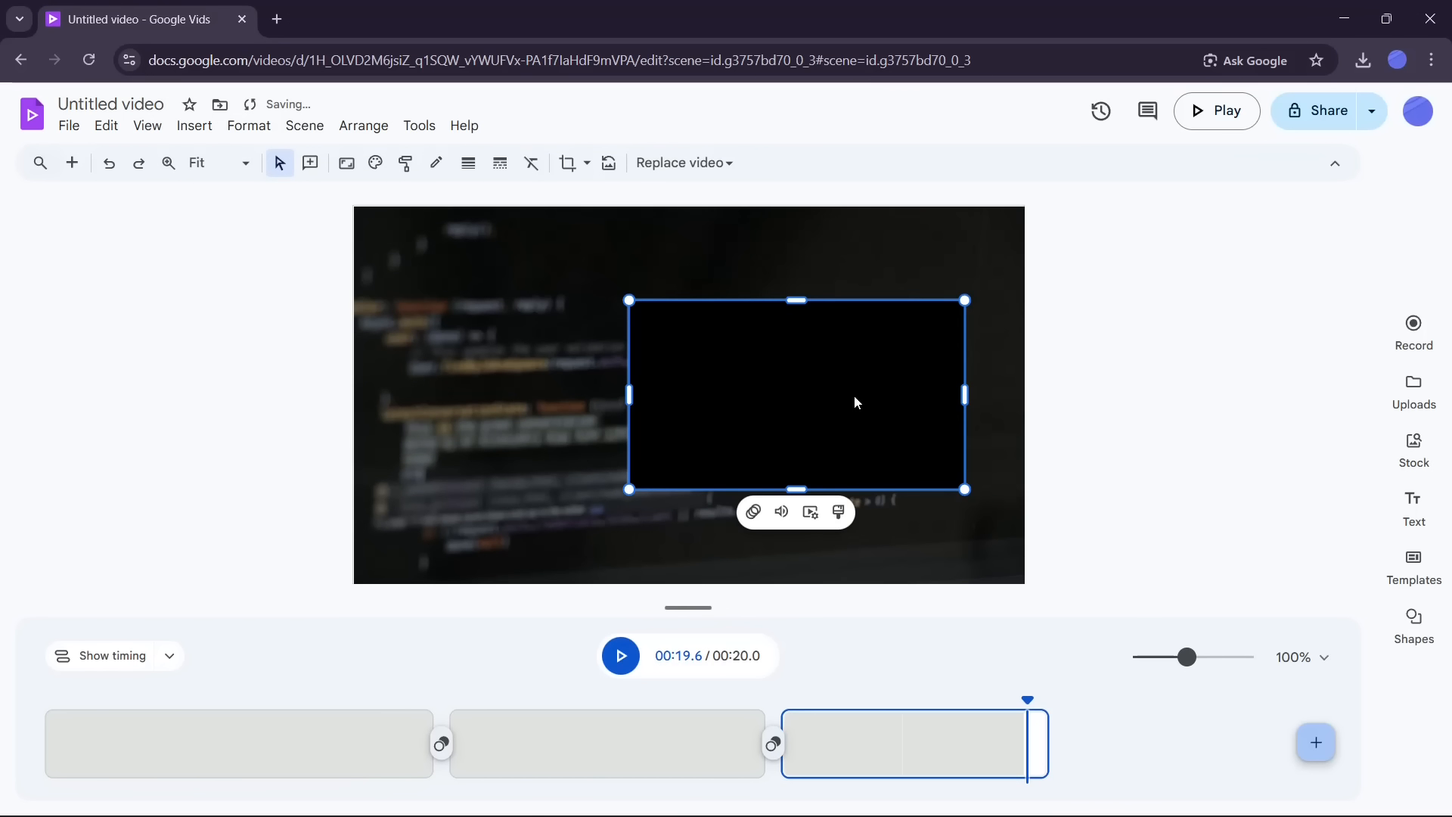
pyautogui.press('Delete')
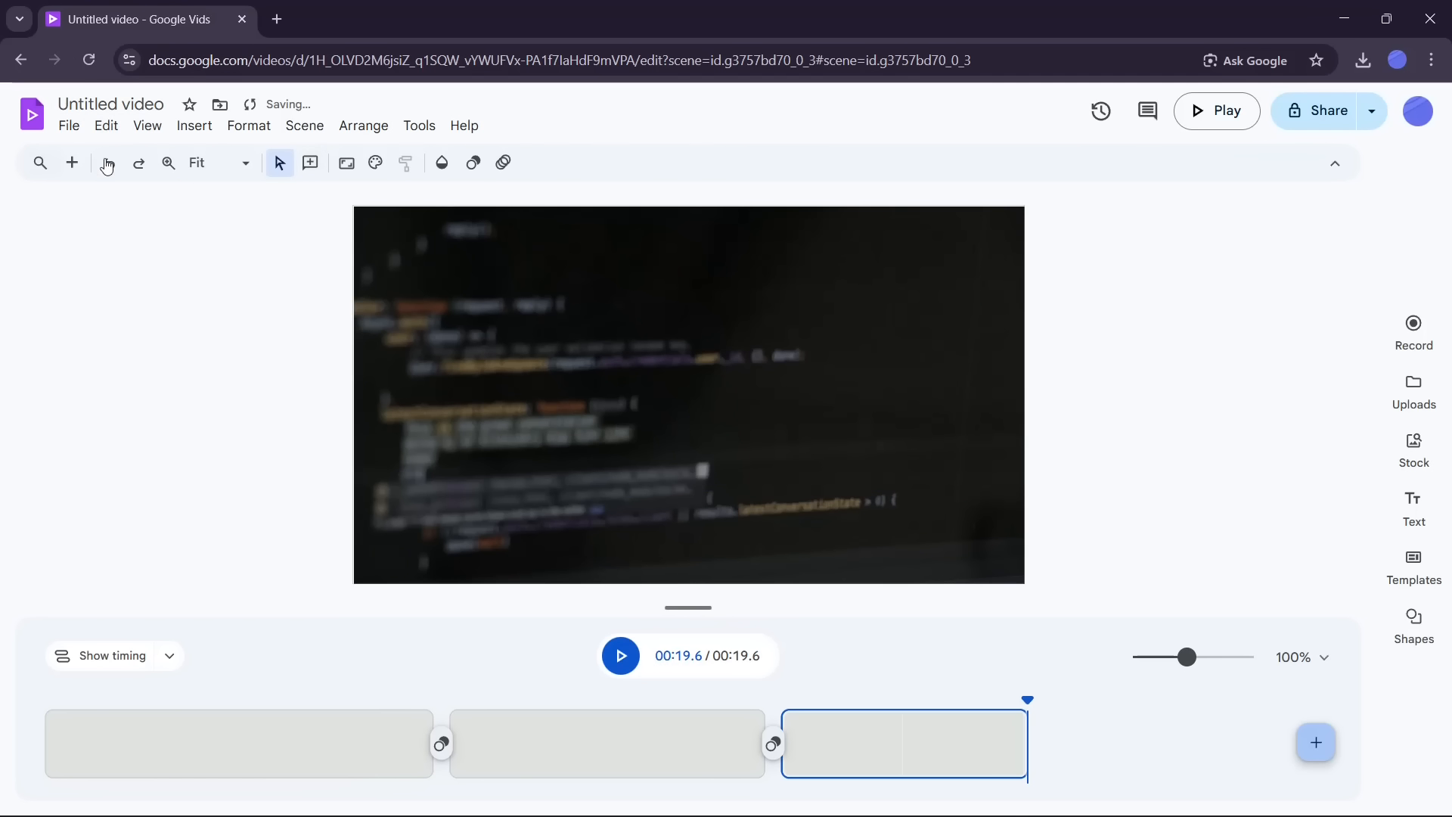
pyautogui.click(74, 163)
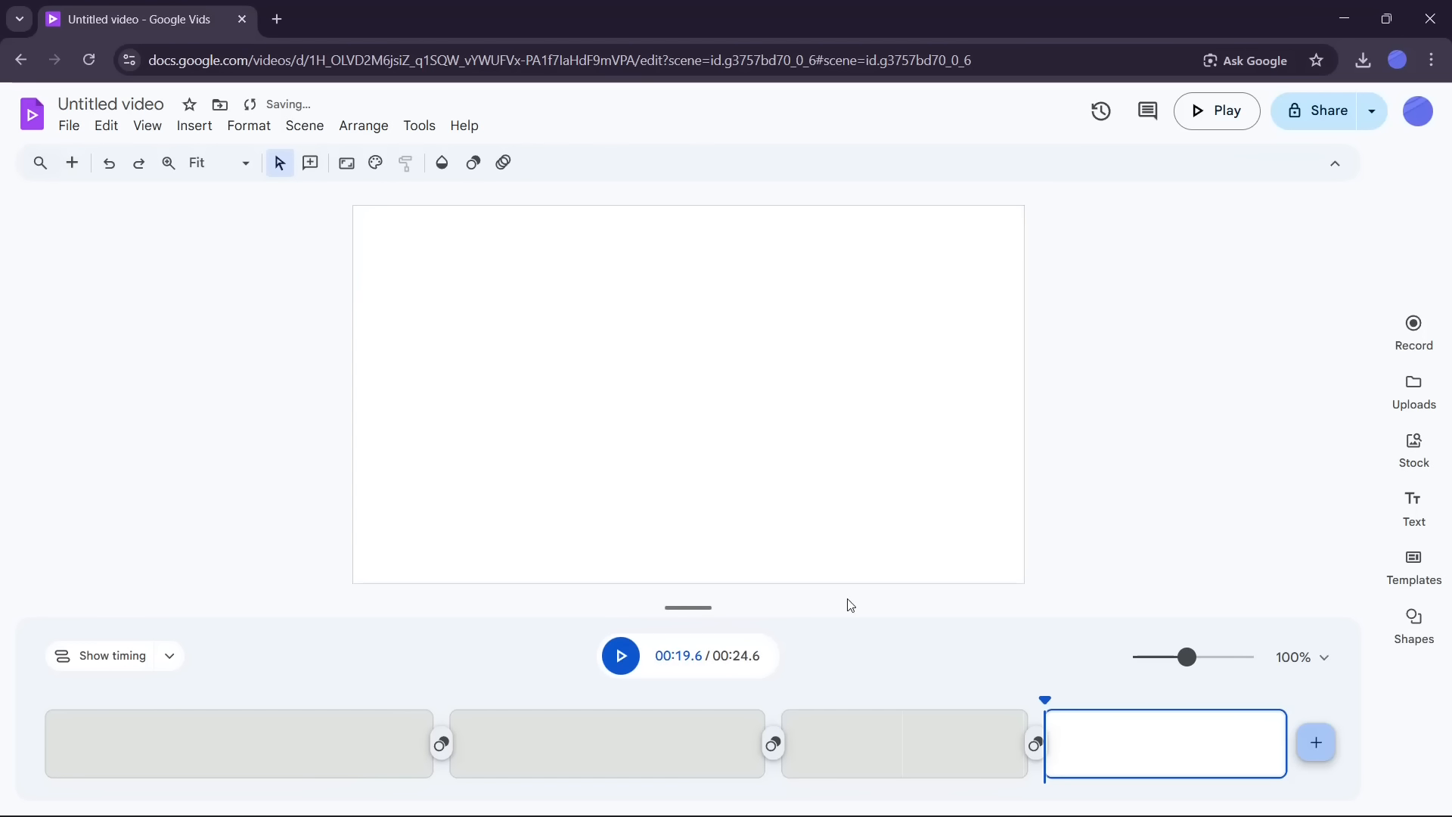
pyautogui.click(191, 127)
pyautogui.click(231, 205)
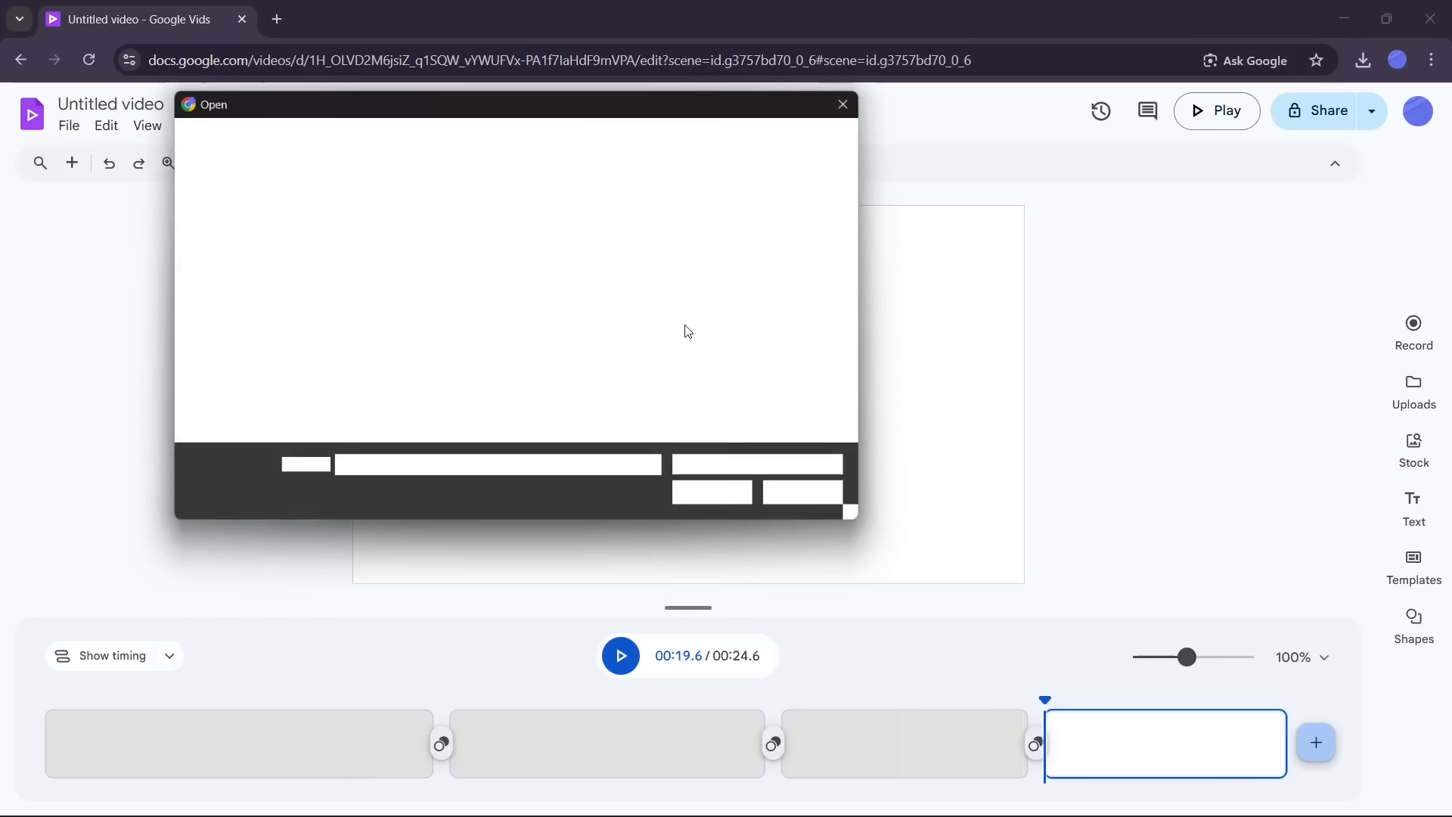
pyautogui.click(702, 312)
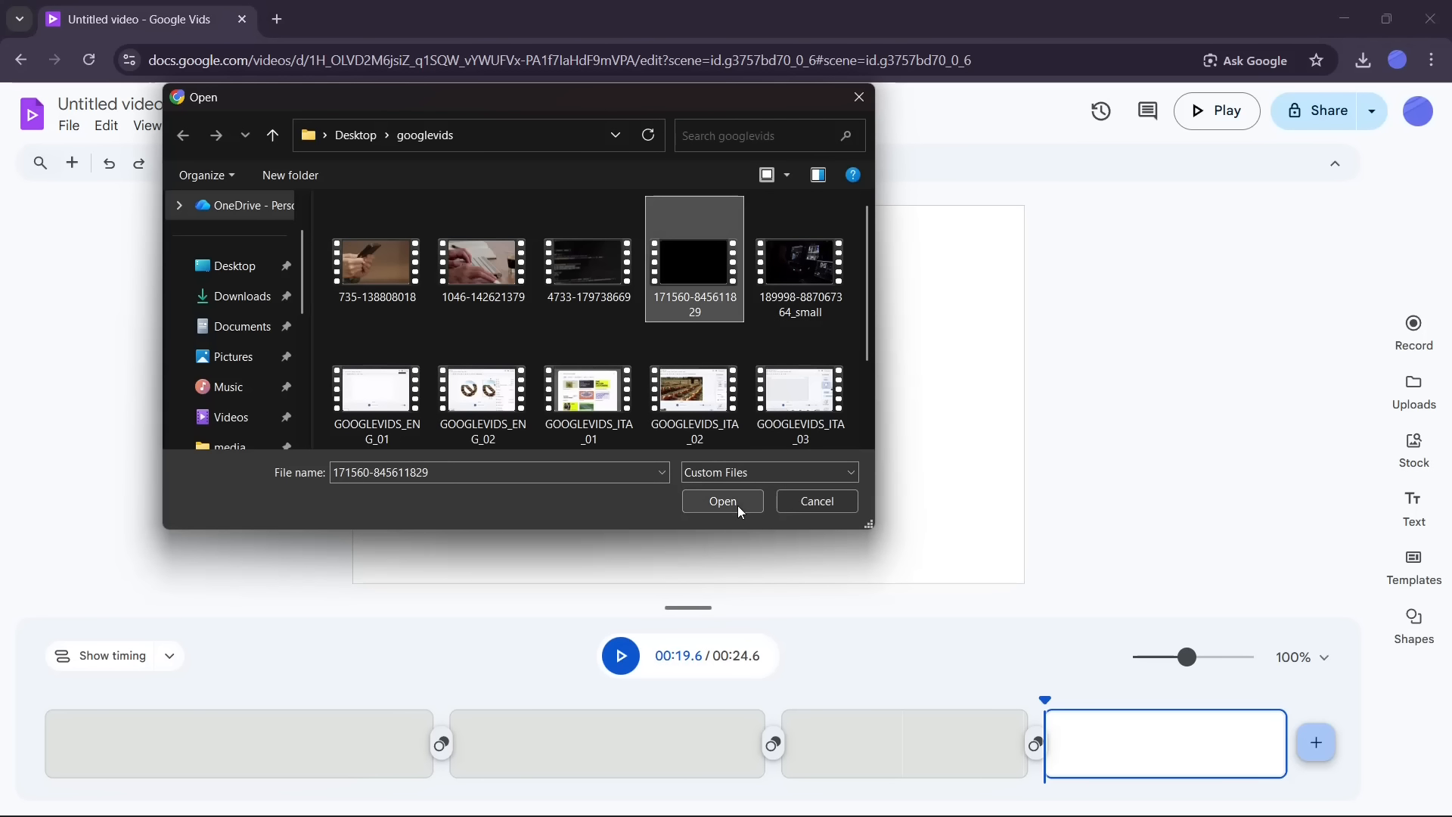
pyautogui.click(797, 258)
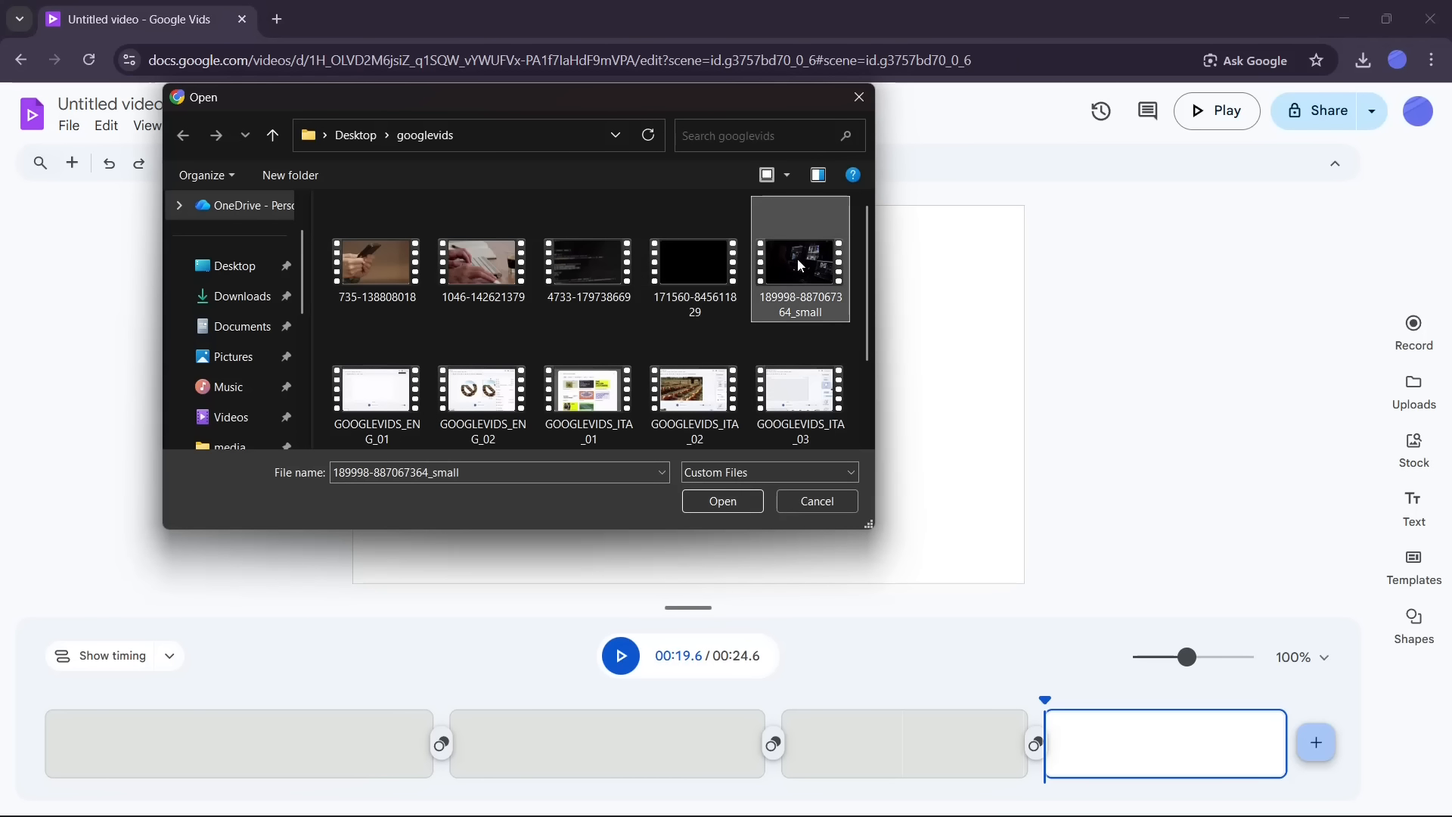
pyautogui.click(724, 270)
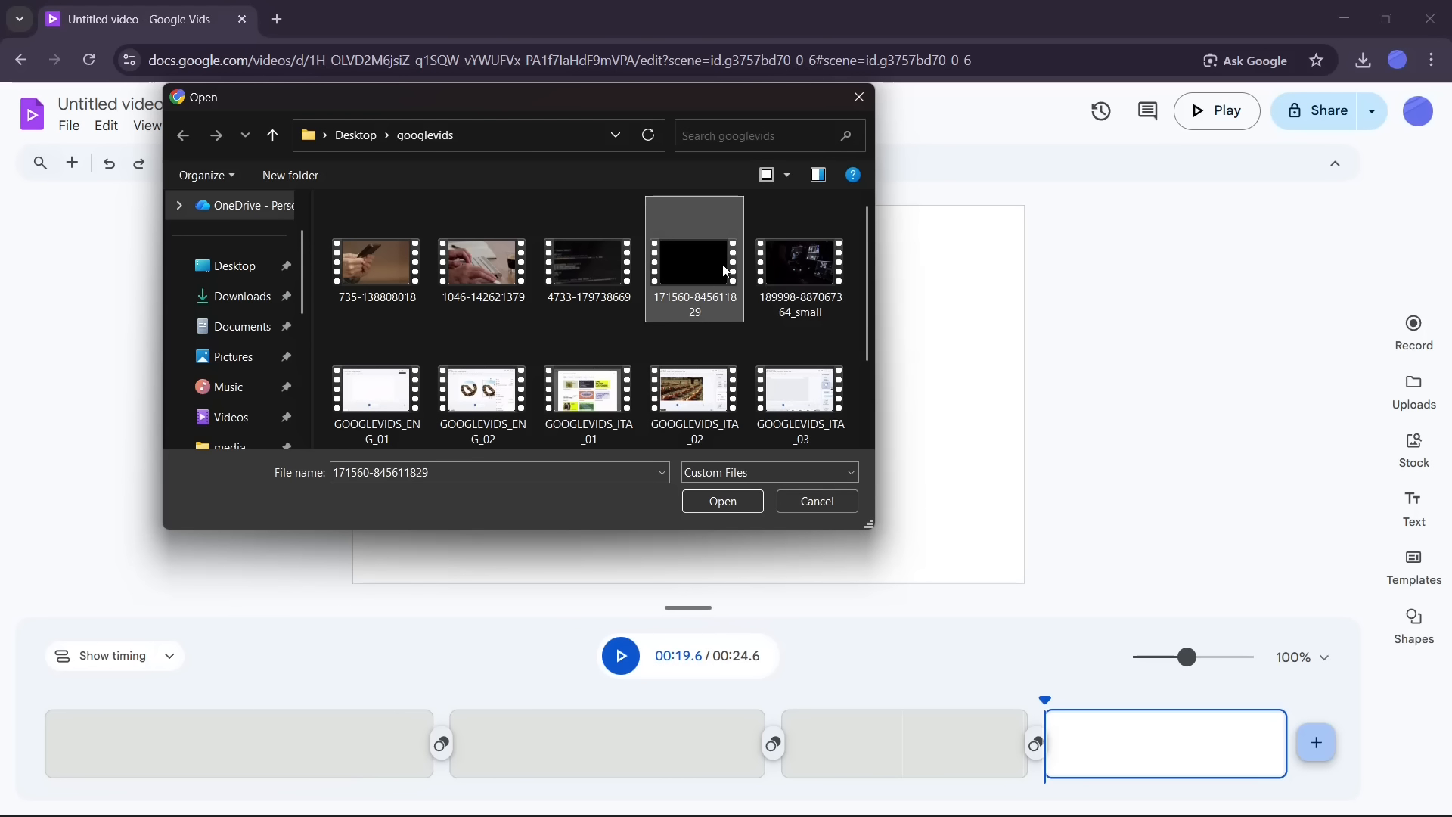
pyautogui.click(721, 502)
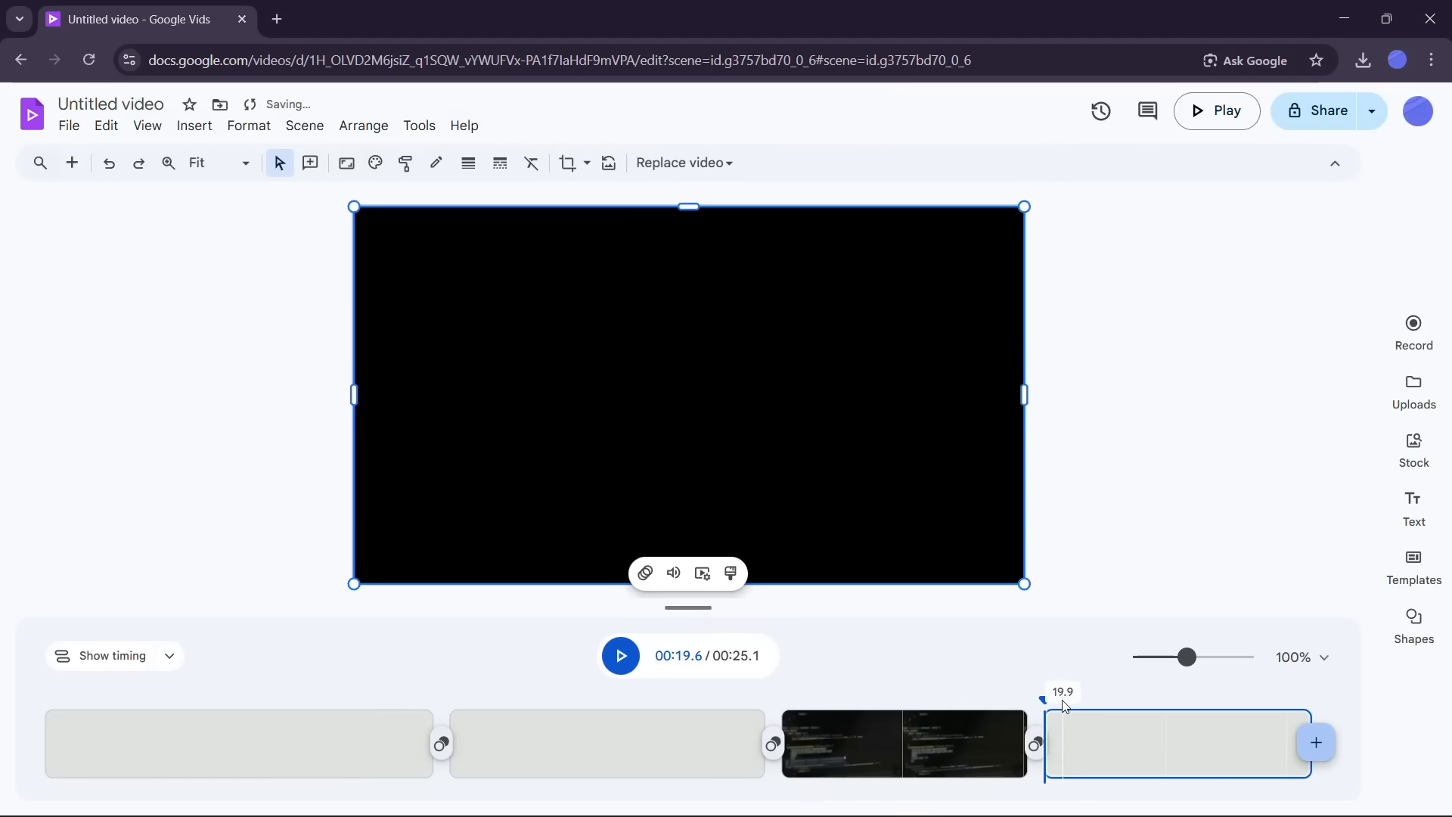
pyautogui.moveTo(1057, 696); pyautogui.dragTo(1222, 696)
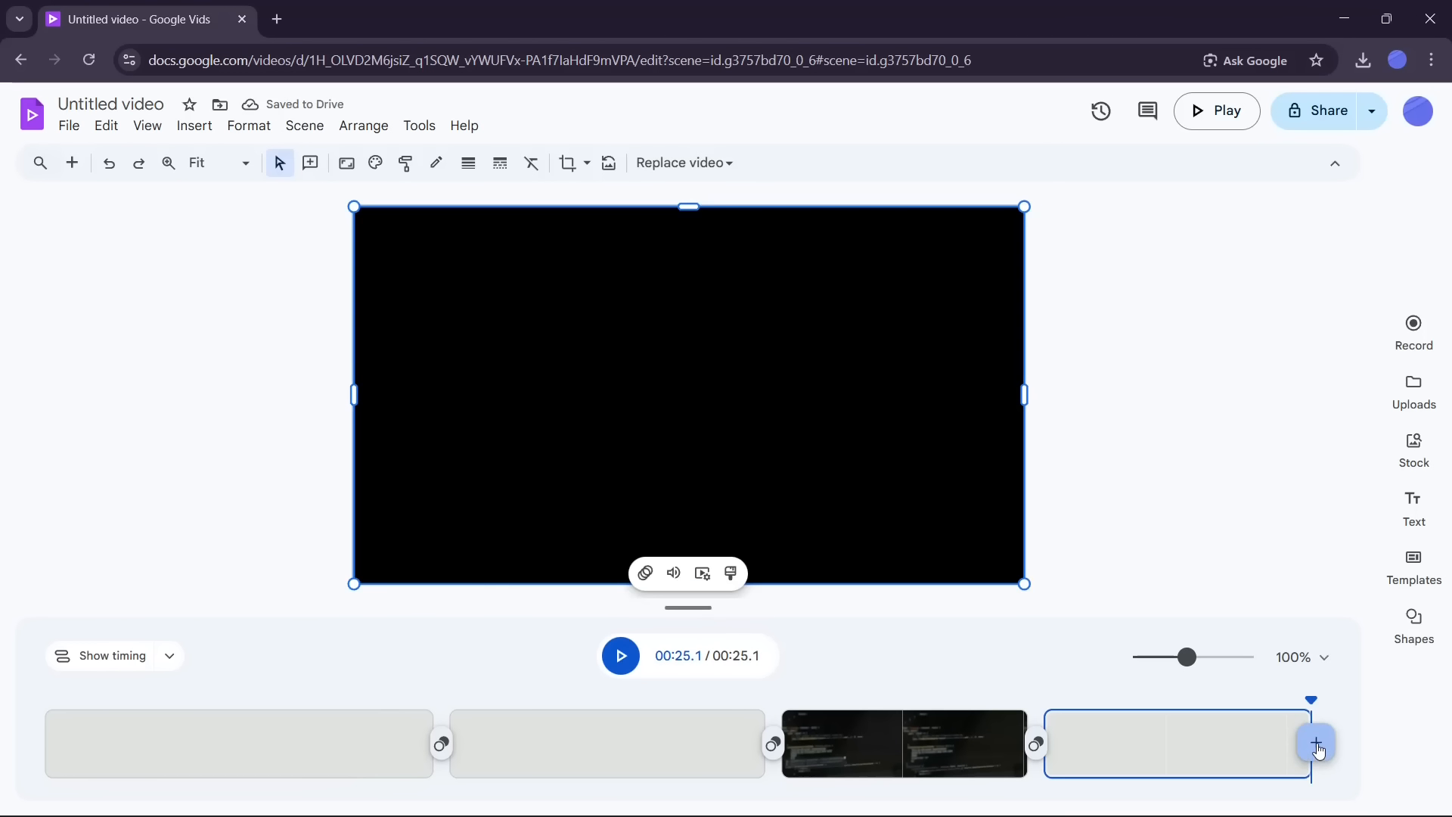
pyautogui.click(1317, 743)
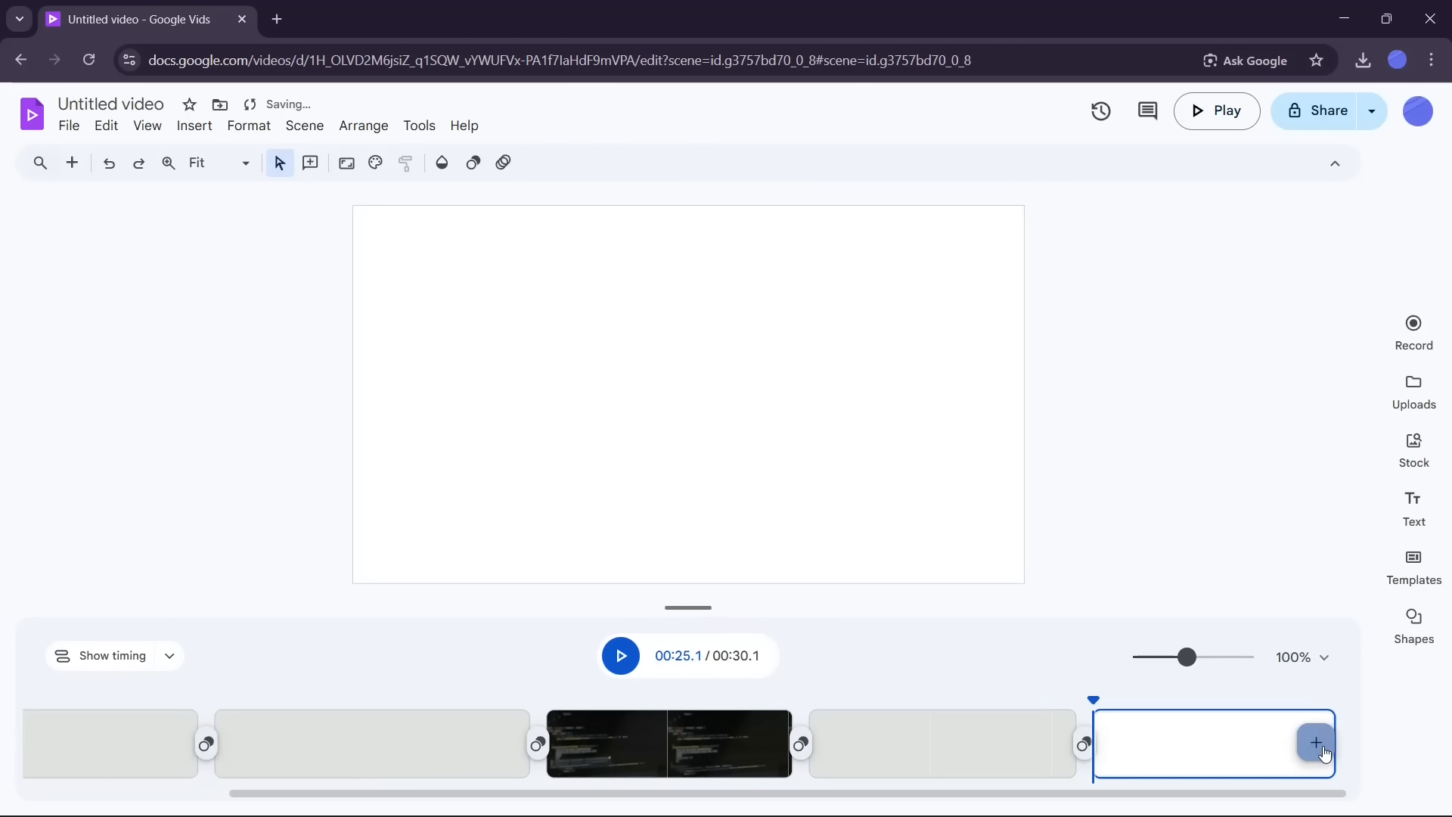
pyautogui.click(201, 129)
pyautogui.click(225, 212)
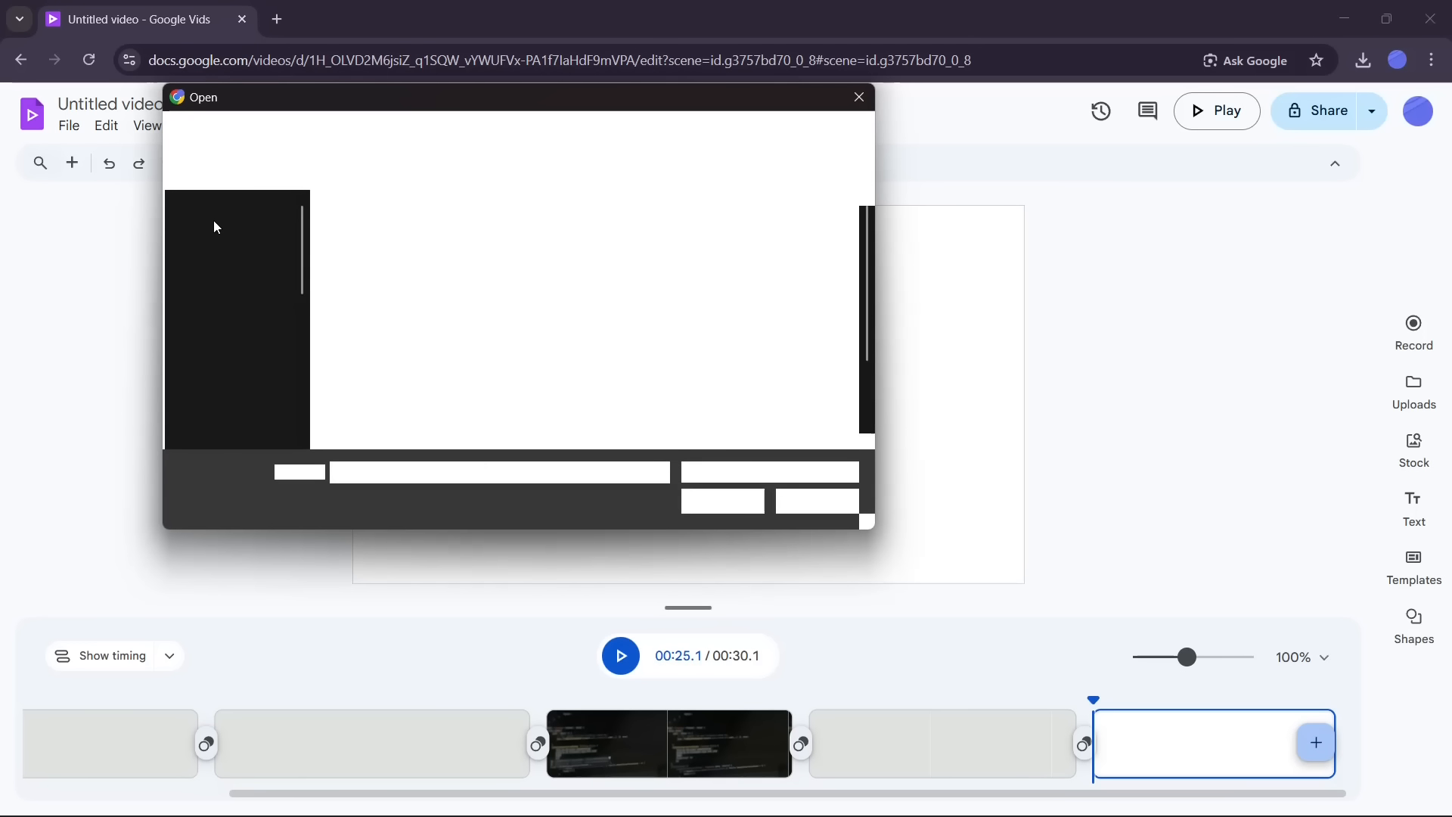
pyautogui.click(799, 274)
pyautogui.click(723, 501)
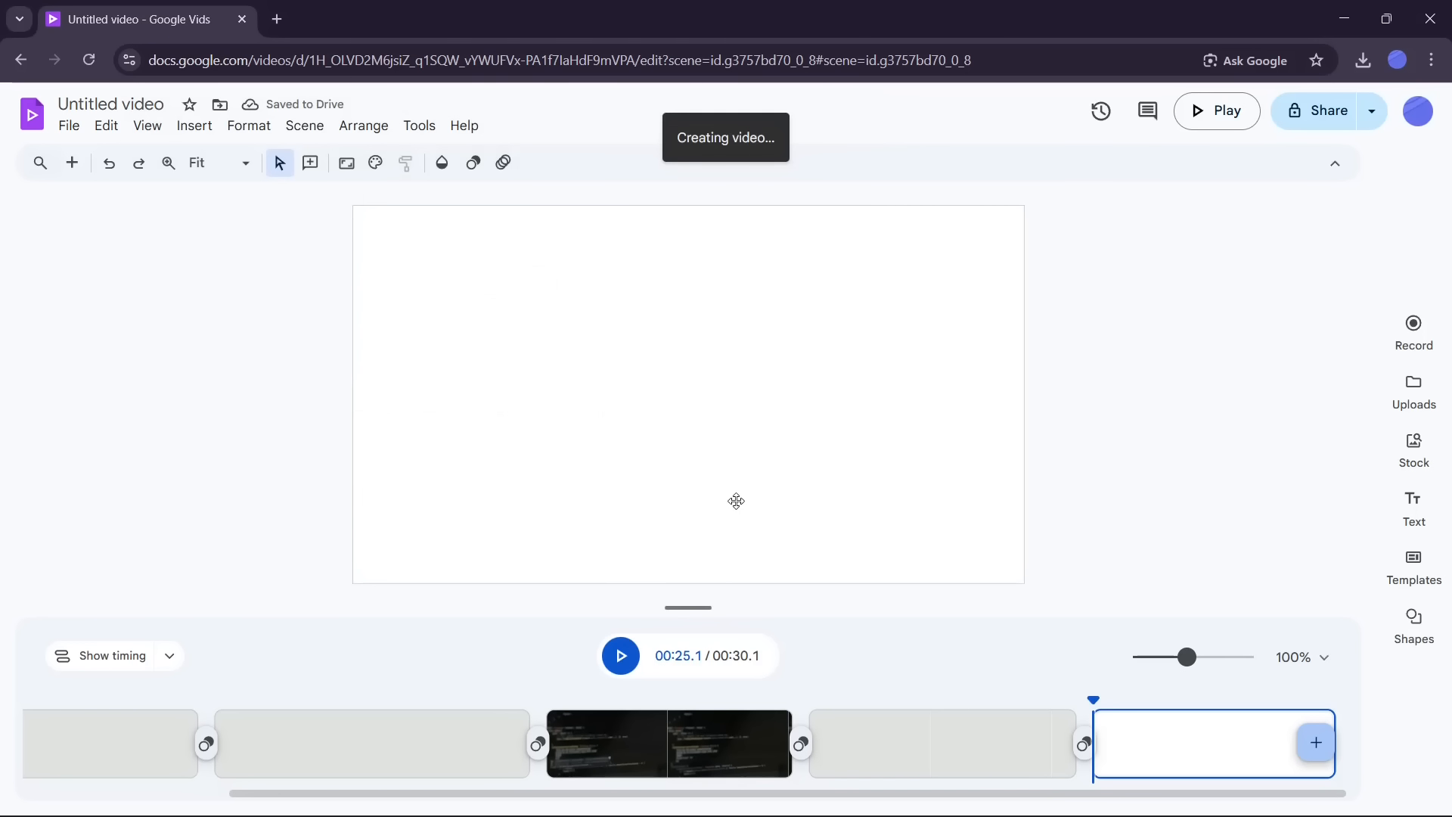
# Step: Preview the assembled video from its start through to the last scene
pyautogui.moveTo(1096, 699); pyautogui.dragTo(1118, 743)
pyautogui.moveTo(1300, 700); pyautogui.dragTo(1141, 735)
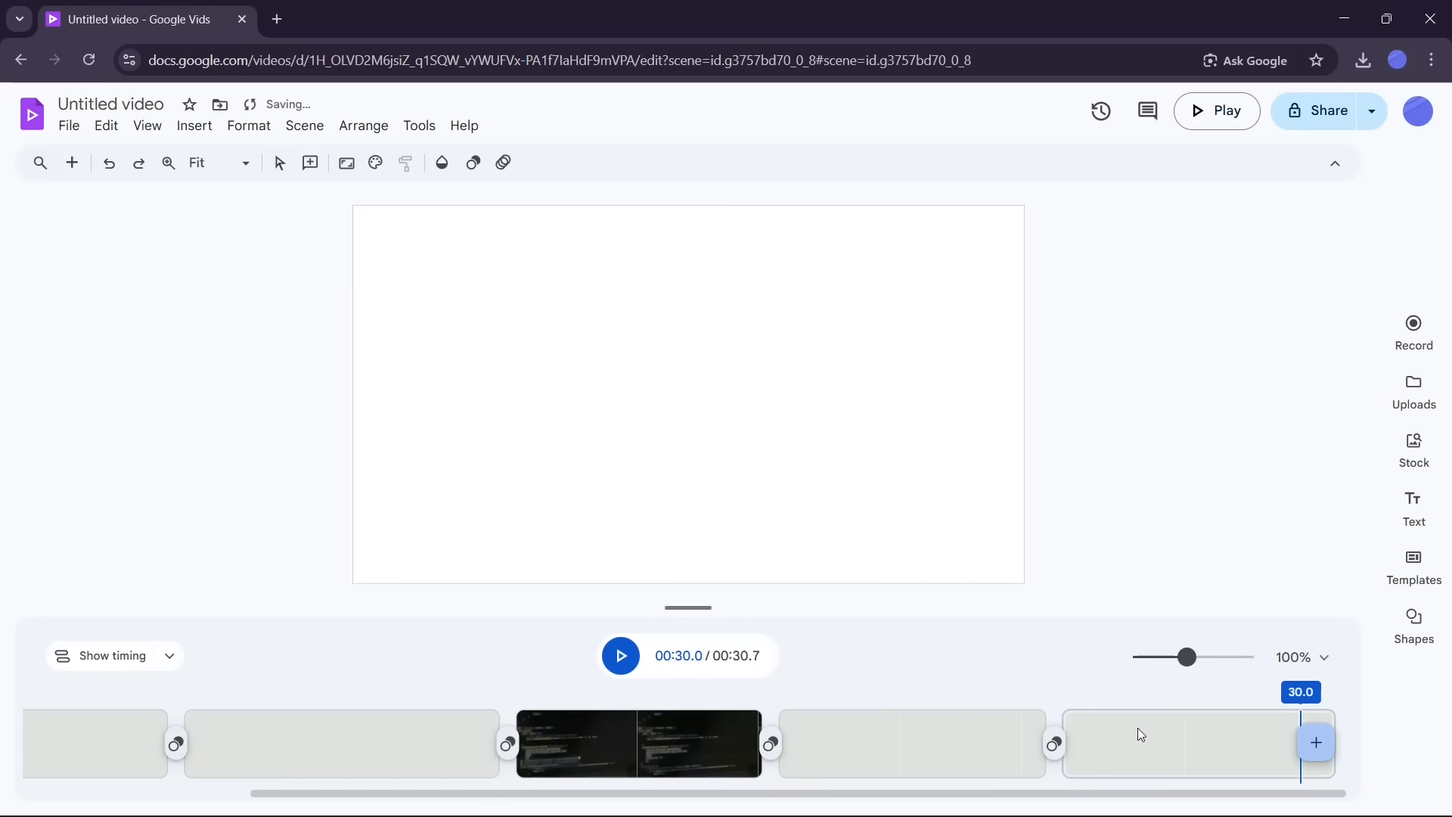
pyautogui.moveTo(841, 740); pyautogui.dragTo(30, 745)
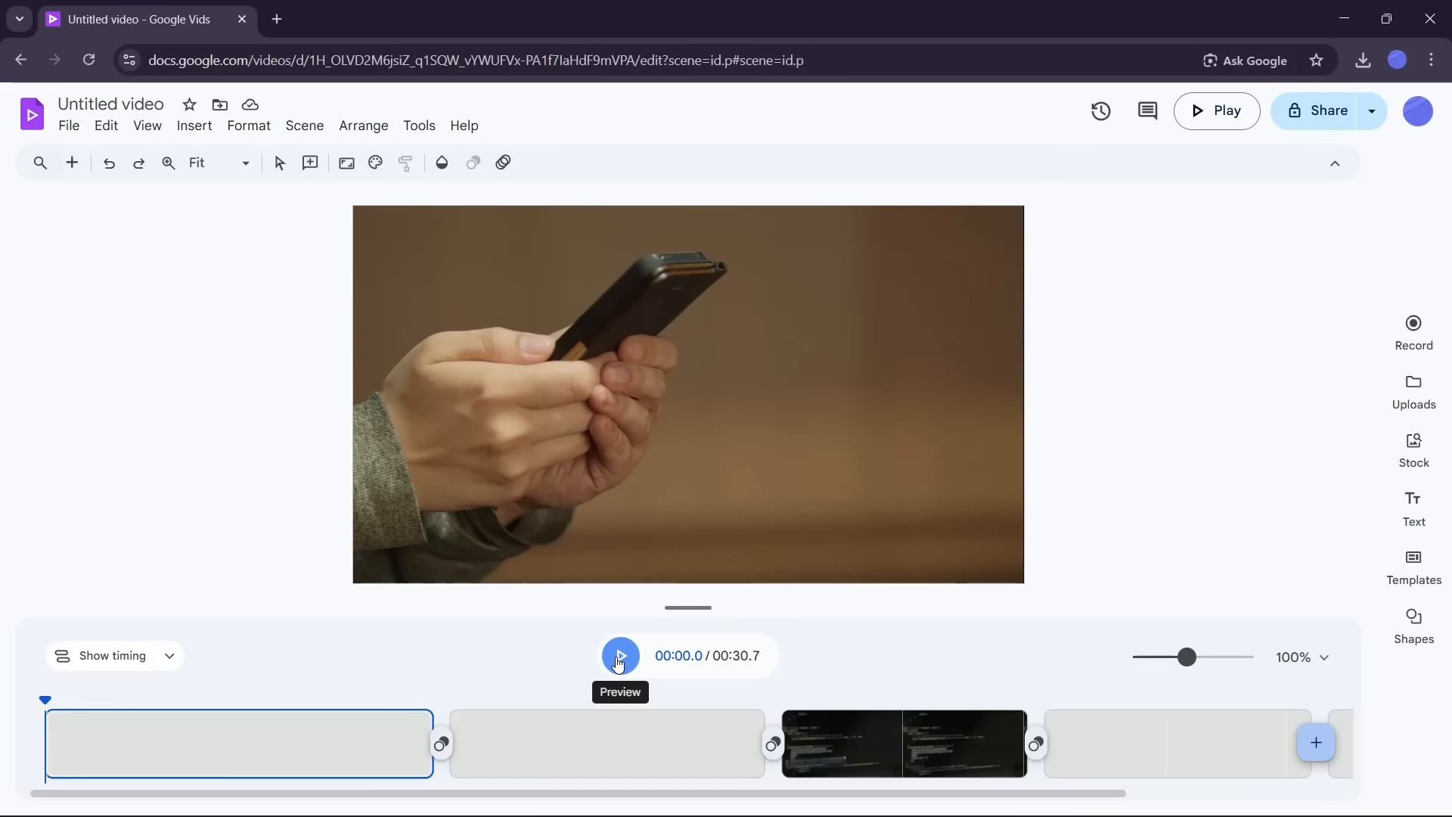
pyautogui.click(619, 657)
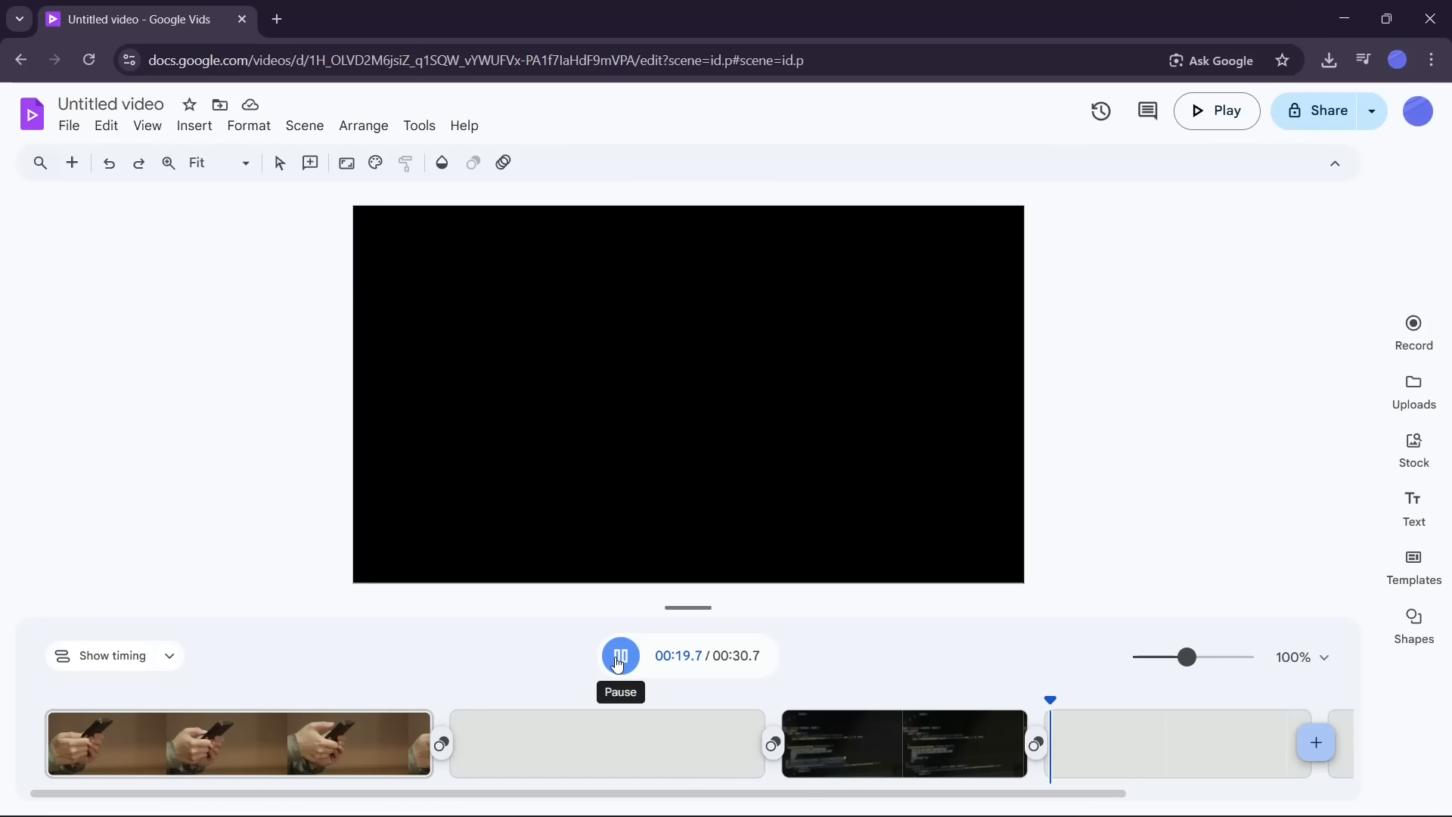
pyautogui.moveTo(734, 798); pyautogui.dragTo(1024, 800)
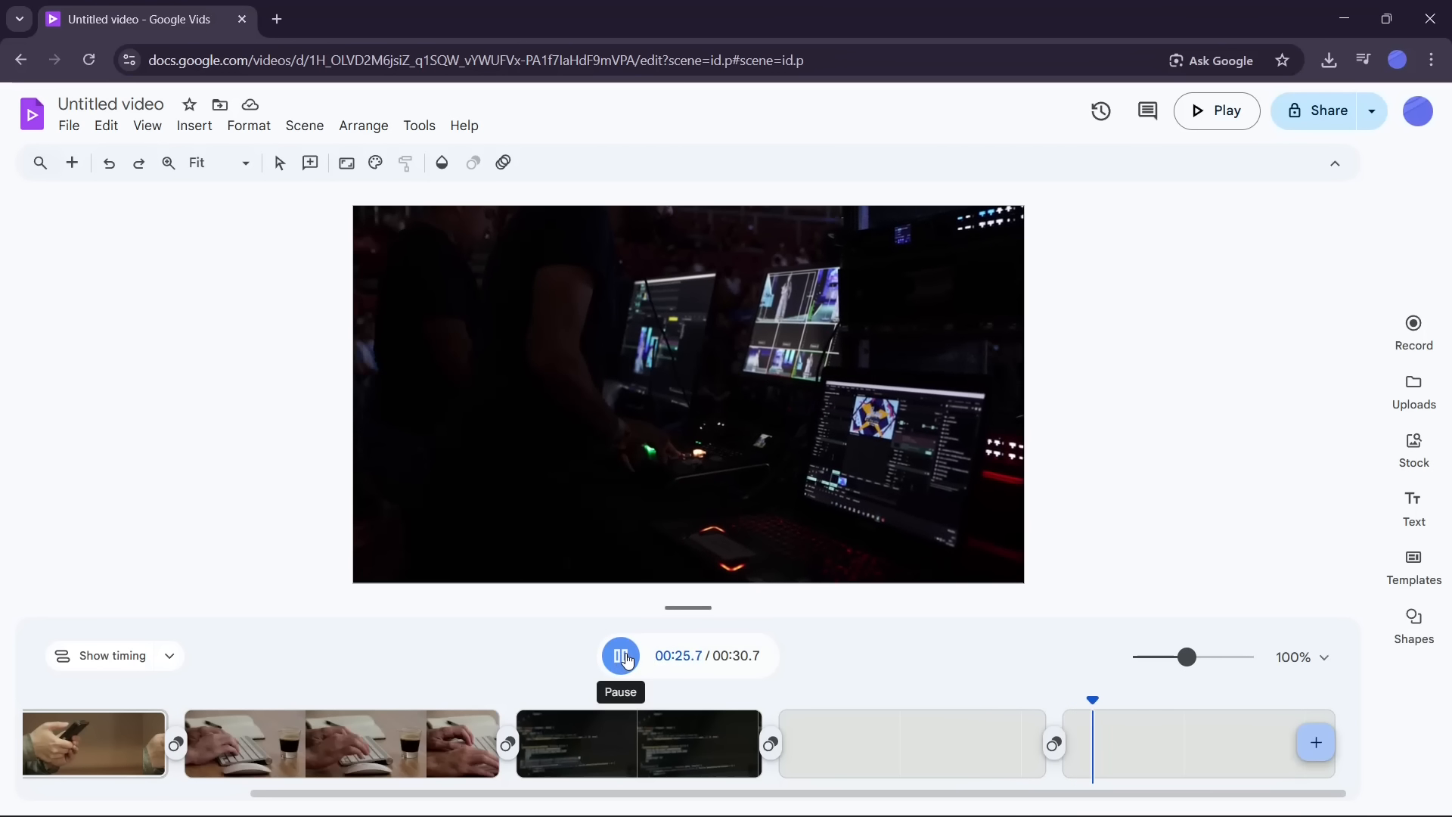
pyautogui.click(1121, 752)
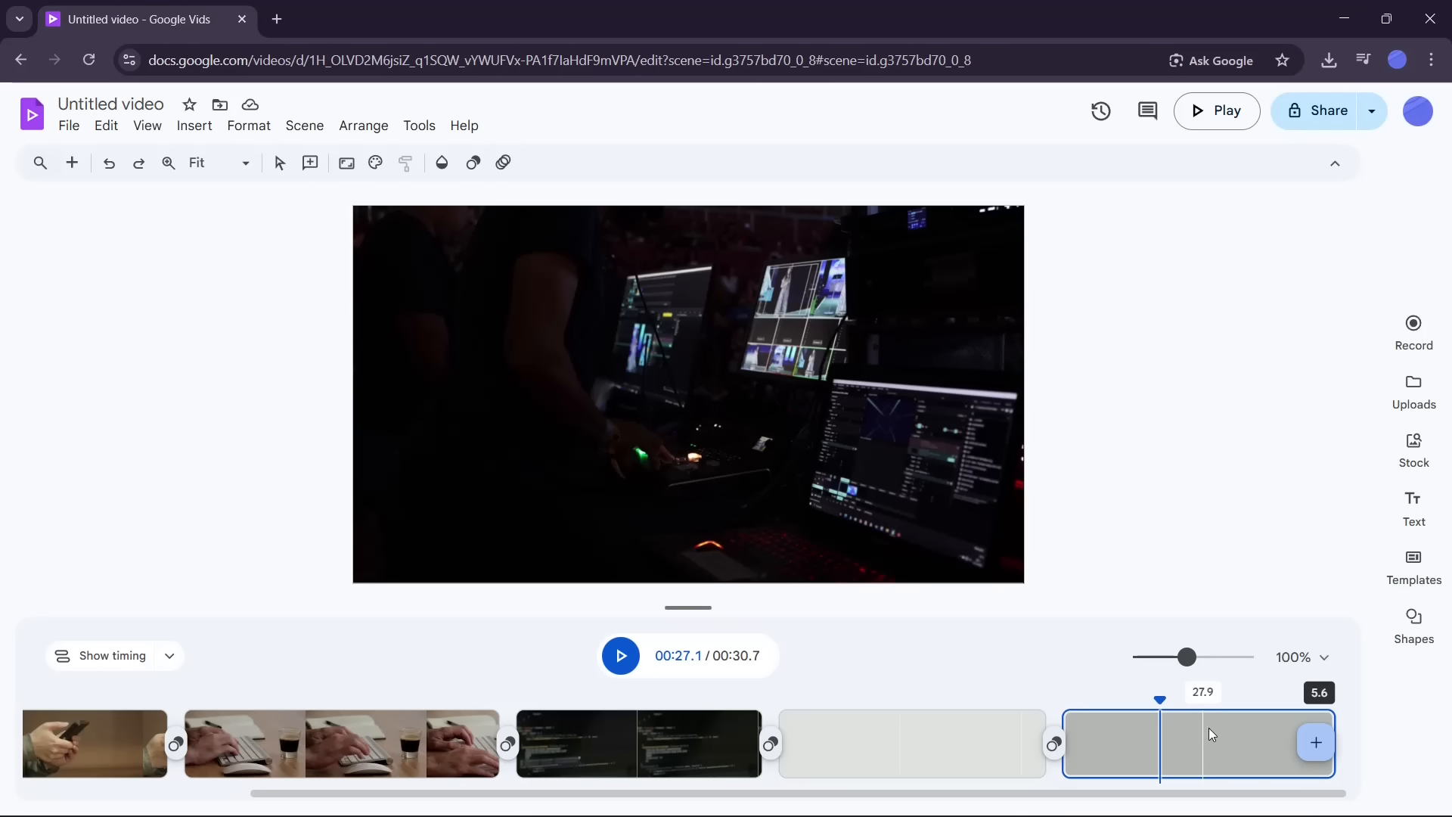
# Step: Move the last scene ahead of the fourth scene in the timeline and return to the start of the video
pyautogui.moveTo(1242, 731); pyautogui.dragTo(1055, 757)
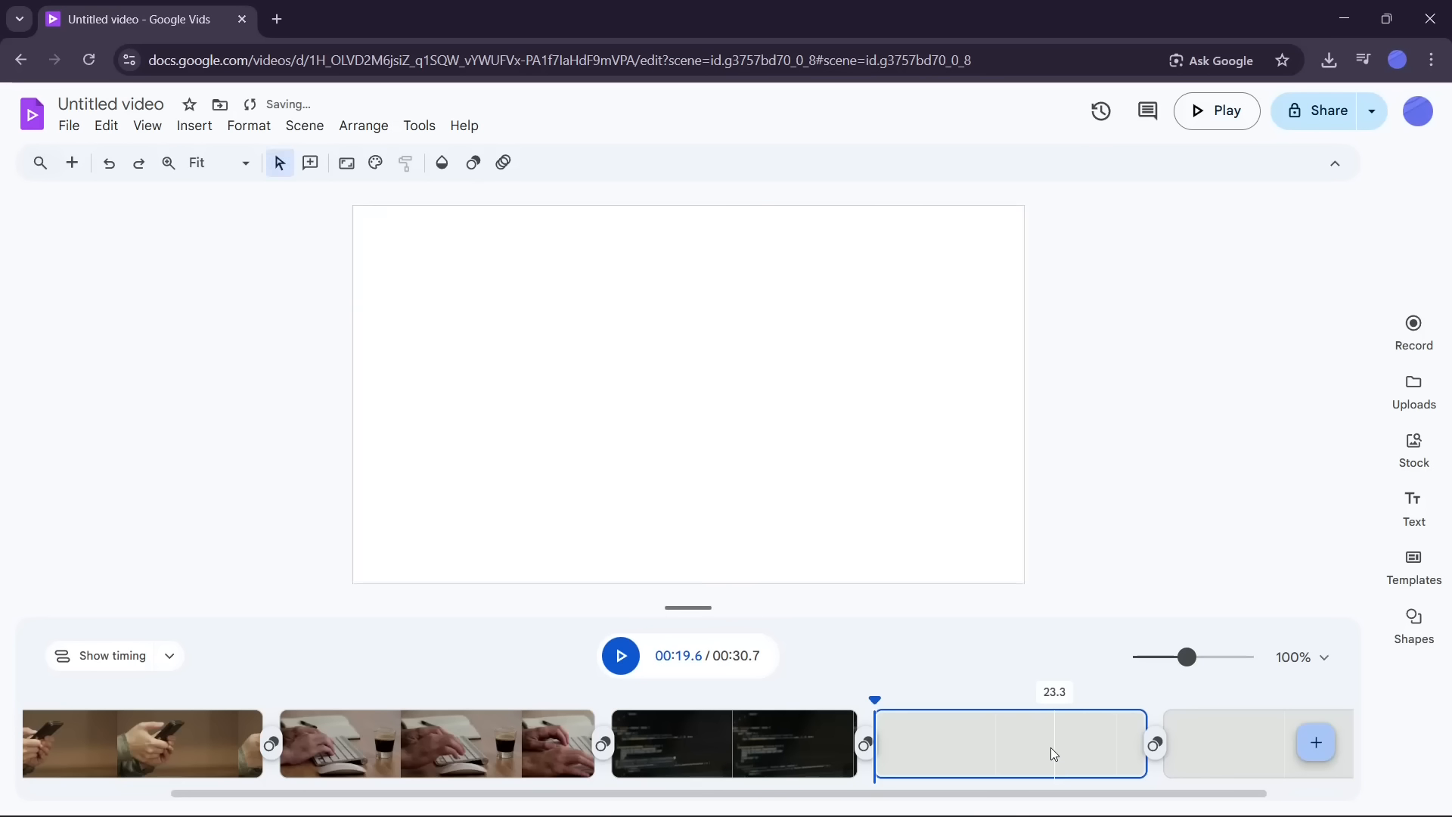
pyautogui.moveTo(874, 699); pyautogui.dragTo(1354, 726)
pyautogui.moveTo(1192, 749); pyautogui.dragTo(295, 768)
pyautogui.moveTo(25, 742); pyautogui.dragTo(9, 743)
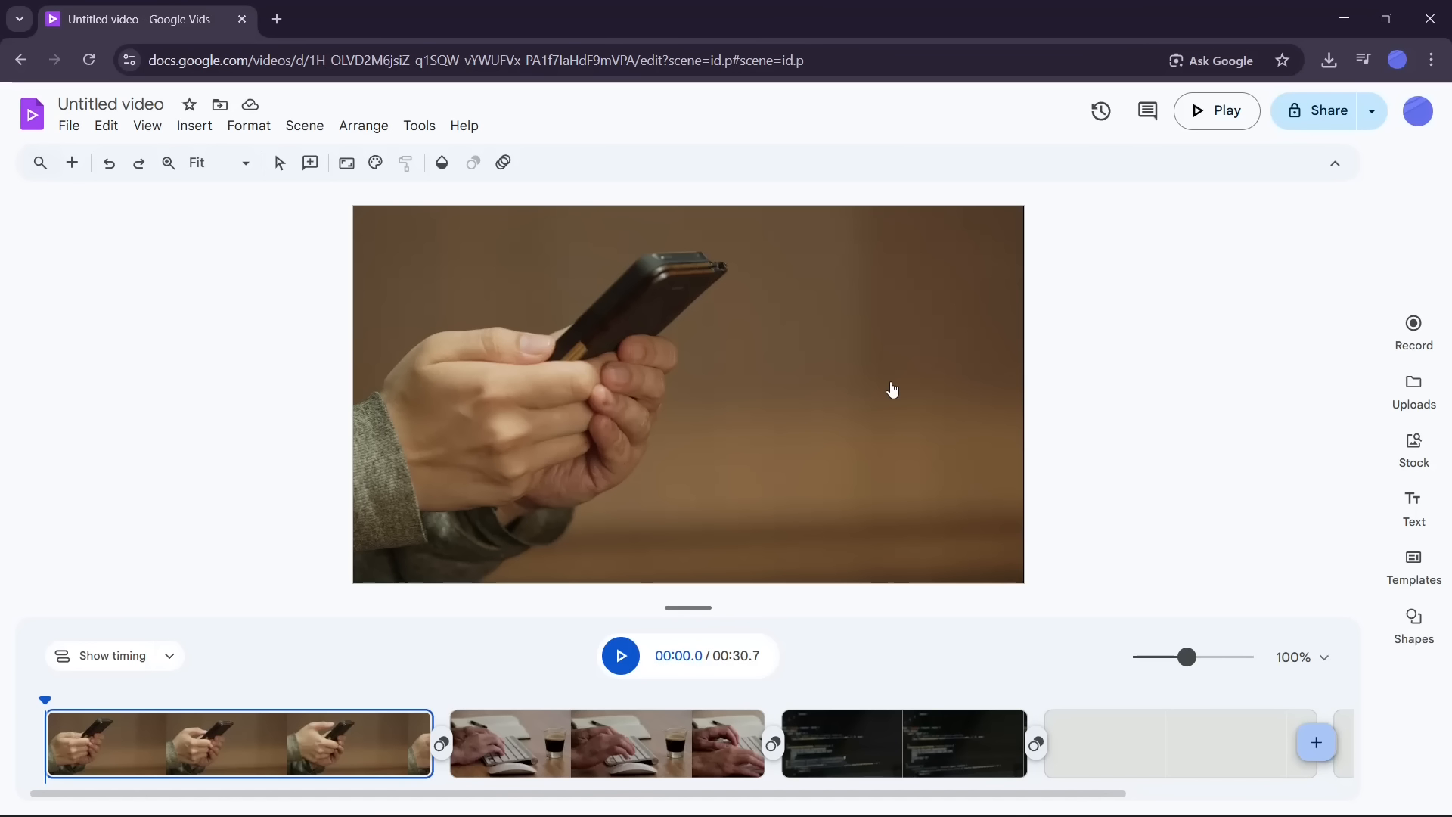
# Step: Upload the texttospeech audio file so it runs as a track beneath the scenes
pyautogui.click(209, 133)
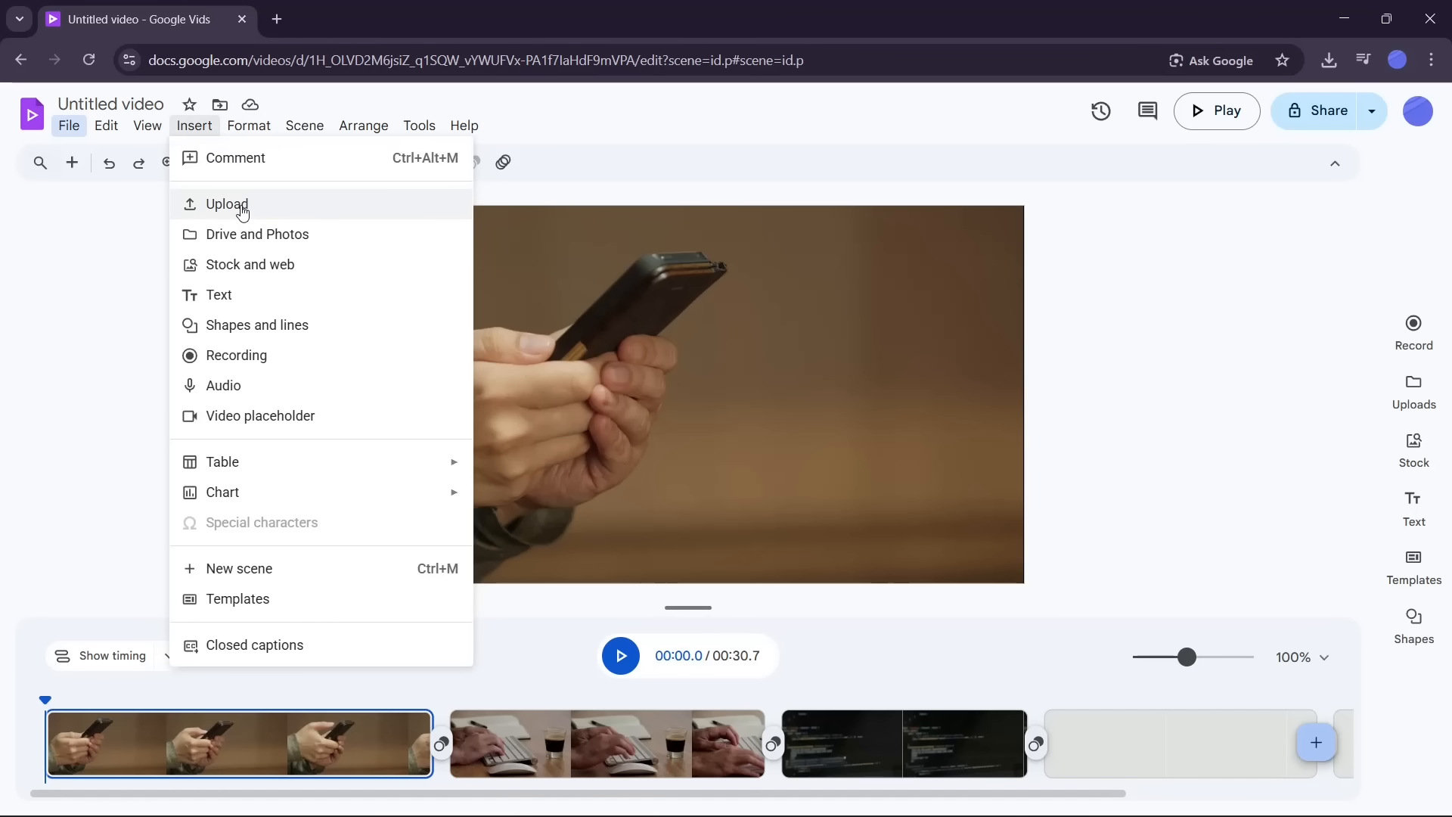
pyautogui.click(242, 211)
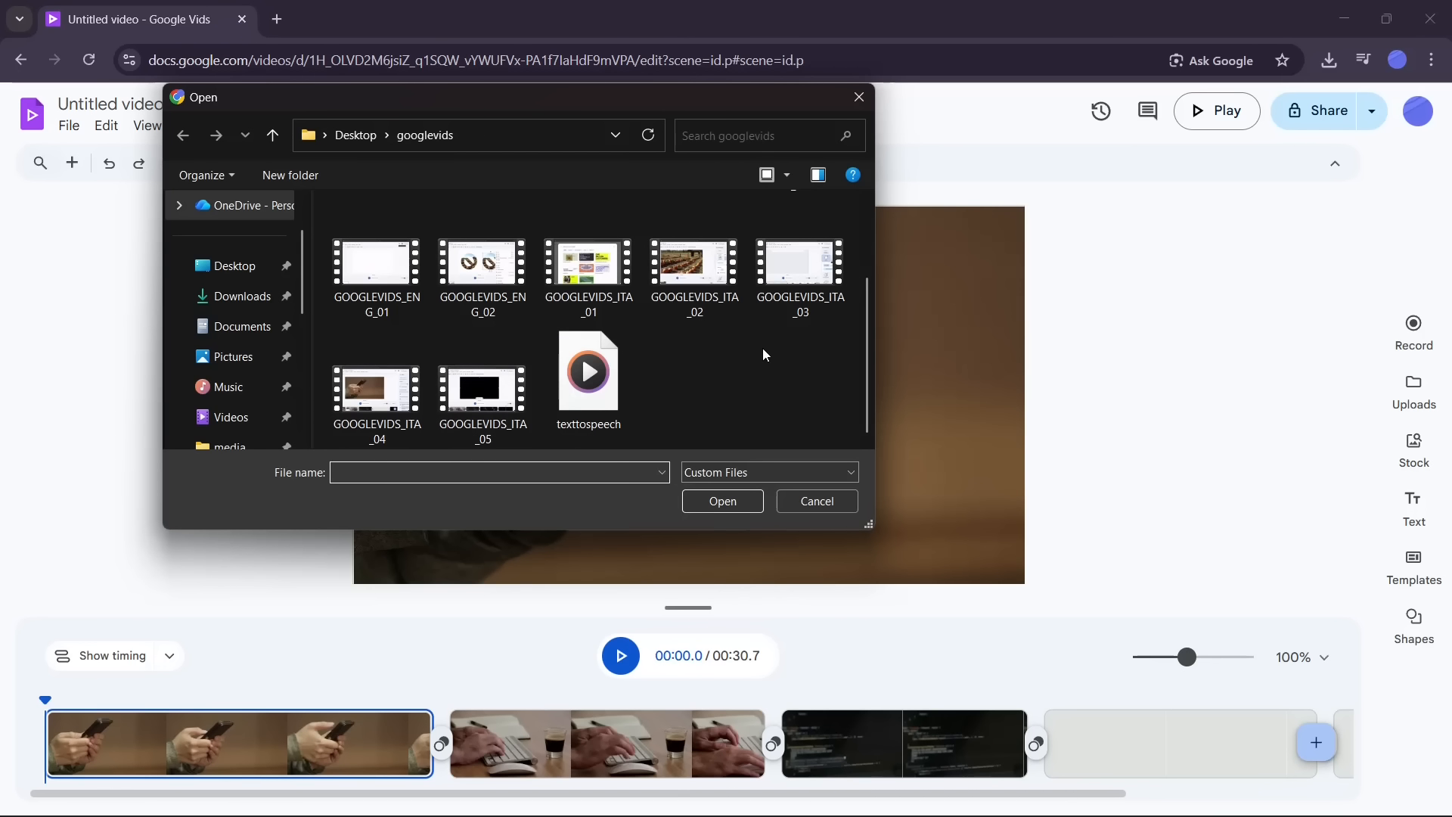
pyautogui.click(589, 375)
pyautogui.click(730, 501)
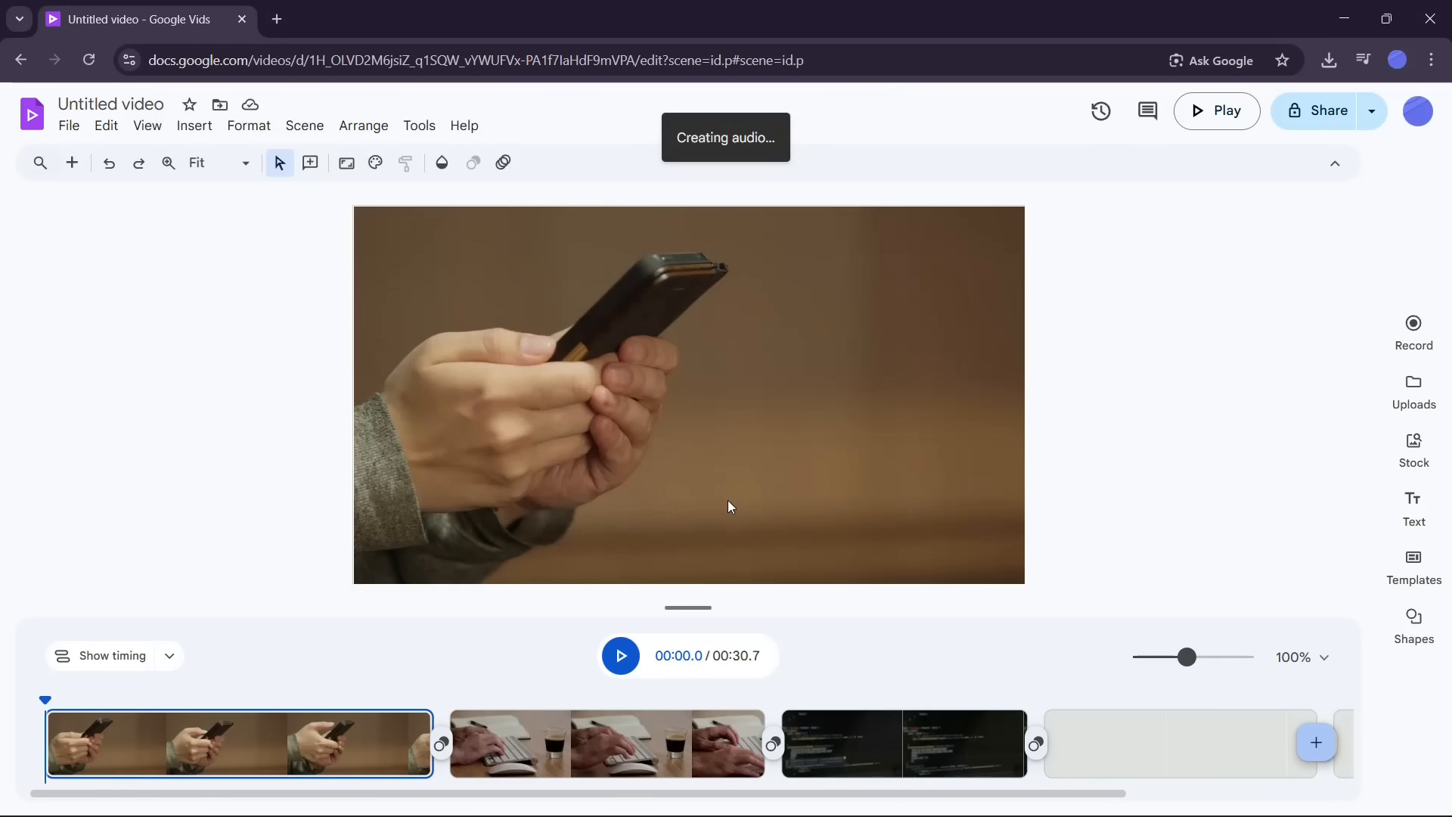
pyautogui.moveTo(1048, 793); pyautogui.dragTo(606, 800)
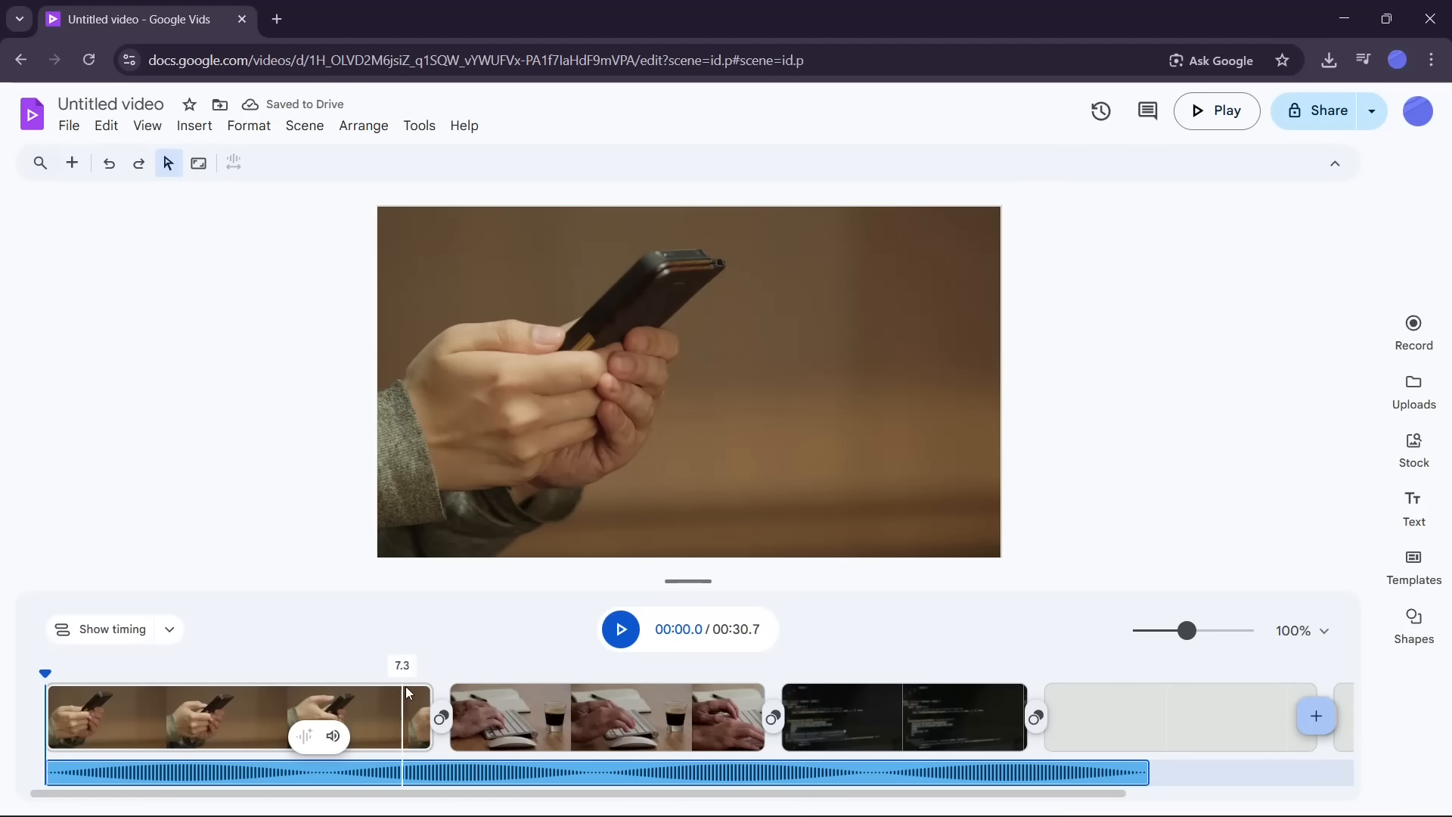
# Step: Shorten each of the first four scenes in the timeline by trimming their ends
pyautogui.moveTo(428, 715); pyautogui.dragTo(266, 715)
pyautogui.moveTo(598, 712); pyautogui.dragTo(481, 711)
pyautogui.moveTo(753, 711); pyautogui.dragTo(666, 713)
pyautogui.moveTo(955, 711); pyautogui.dragTo(866, 693)
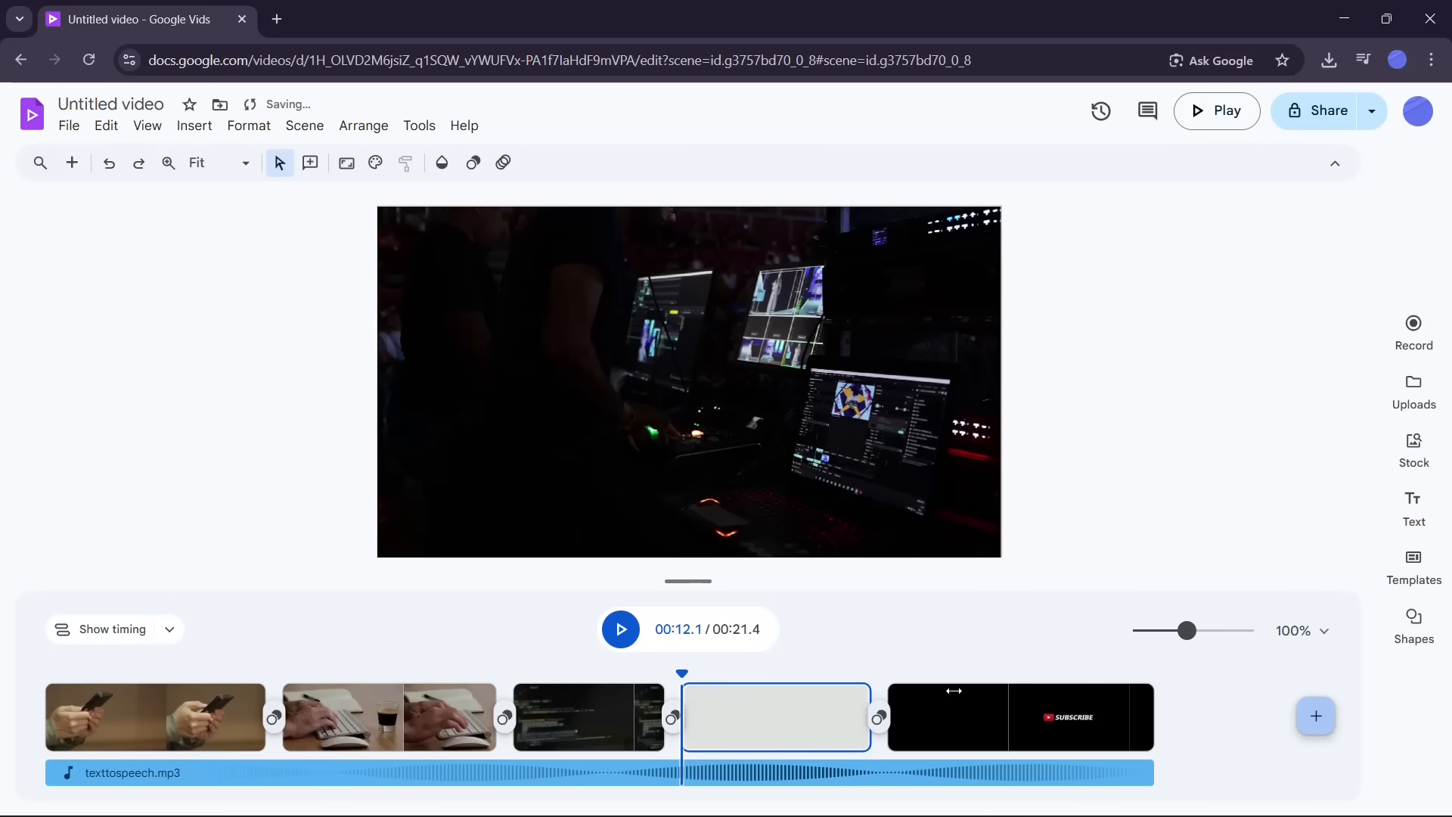
# Step: Preview the shortened scenes together with the audio track, starting in the first scene
pyautogui.moveTo(681, 674); pyautogui.dragTo(424, 709)
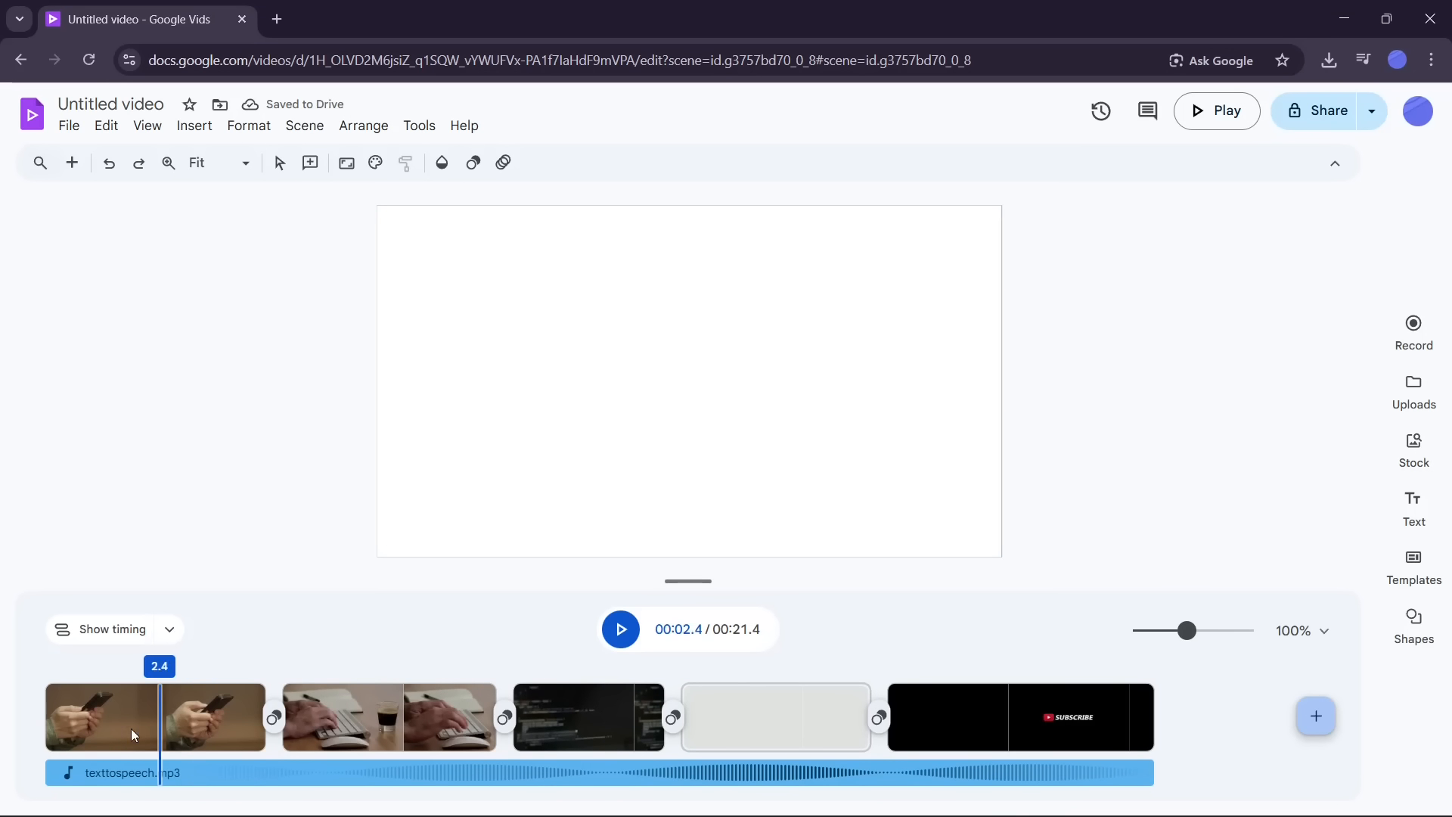
pyautogui.click(181, 686)
pyautogui.click(621, 630)
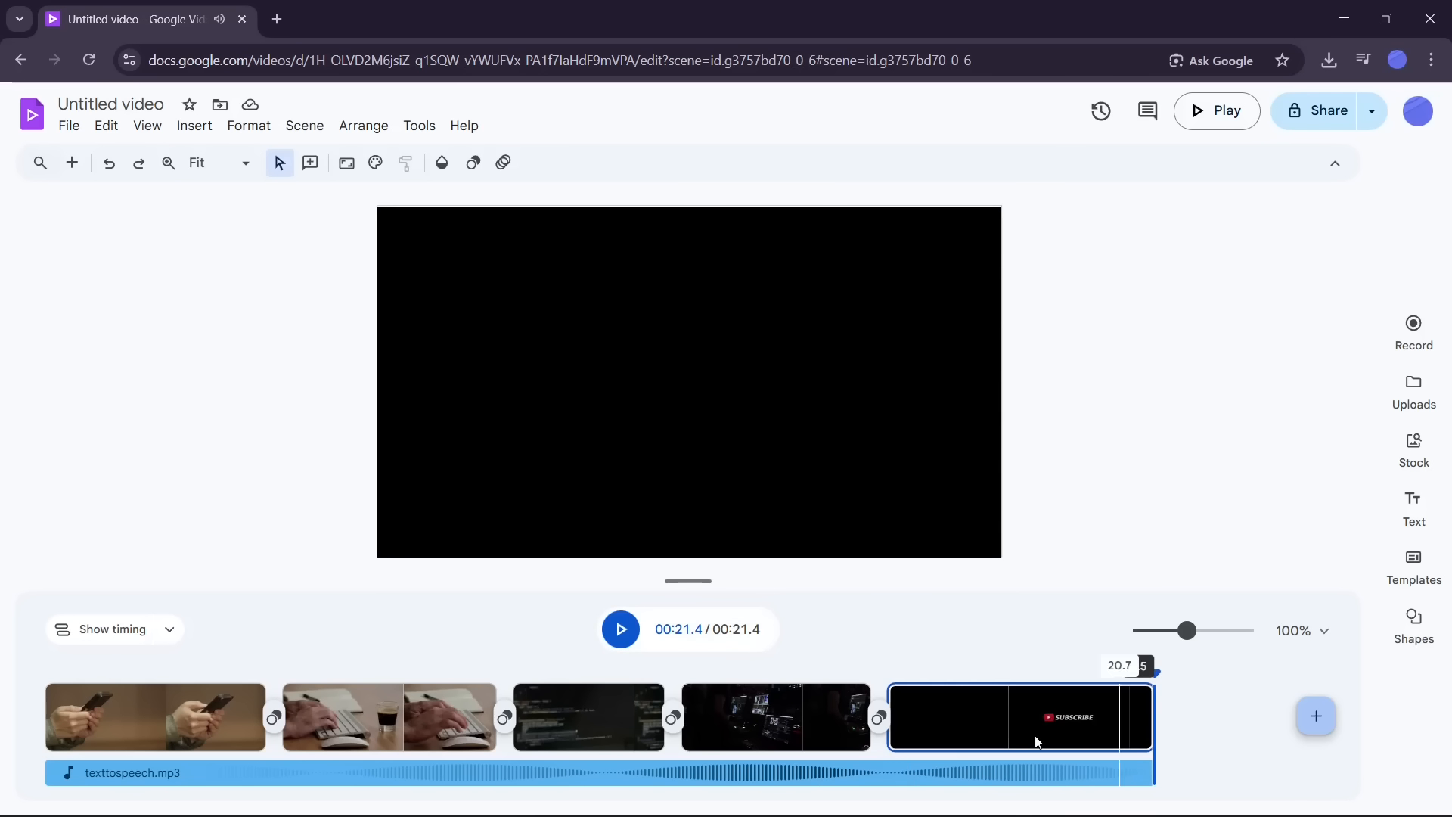
# Step: Lengthen the fourth scene, trim the beginning of the final subscribe scene, and preview the ending
pyautogui.moveTo(872, 687); pyautogui.dragTo(978, 687)
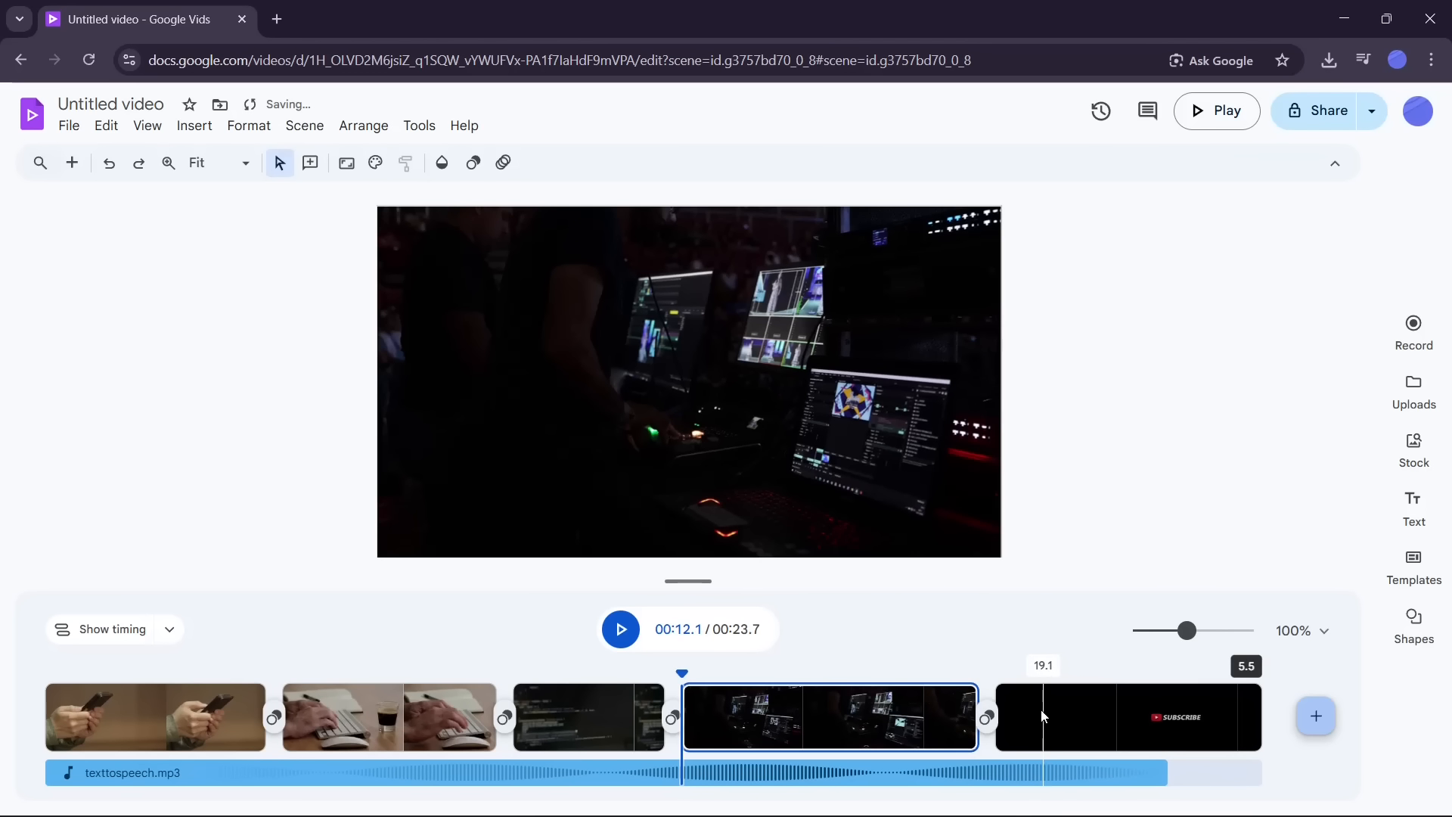
pyautogui.click(1042, 715)
pyautogui.moveTo(999, 715); pyautogui.dragTo(1121, 724)
pyautogui.moveTo(1042, 668); pyautogui.dragTo(944, 702)
pyautogui.click(622, 630)
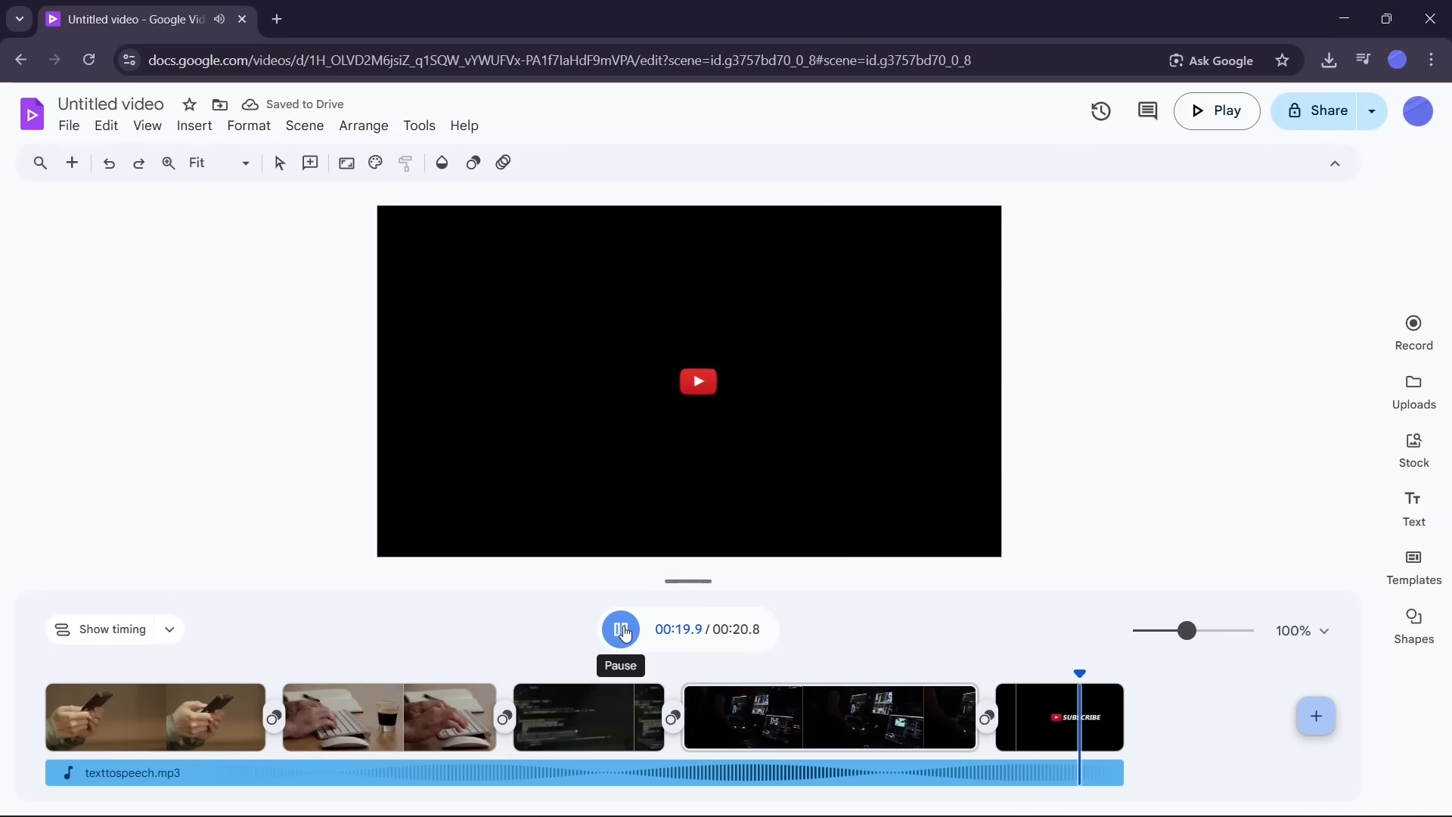
# Step: Extend the final subscribe scene to 4.1 seconds and replay the video from the end of the fourth scene
pyautogui.moveTo(1124, 717); pyautogui.dragTo(1182, 719)
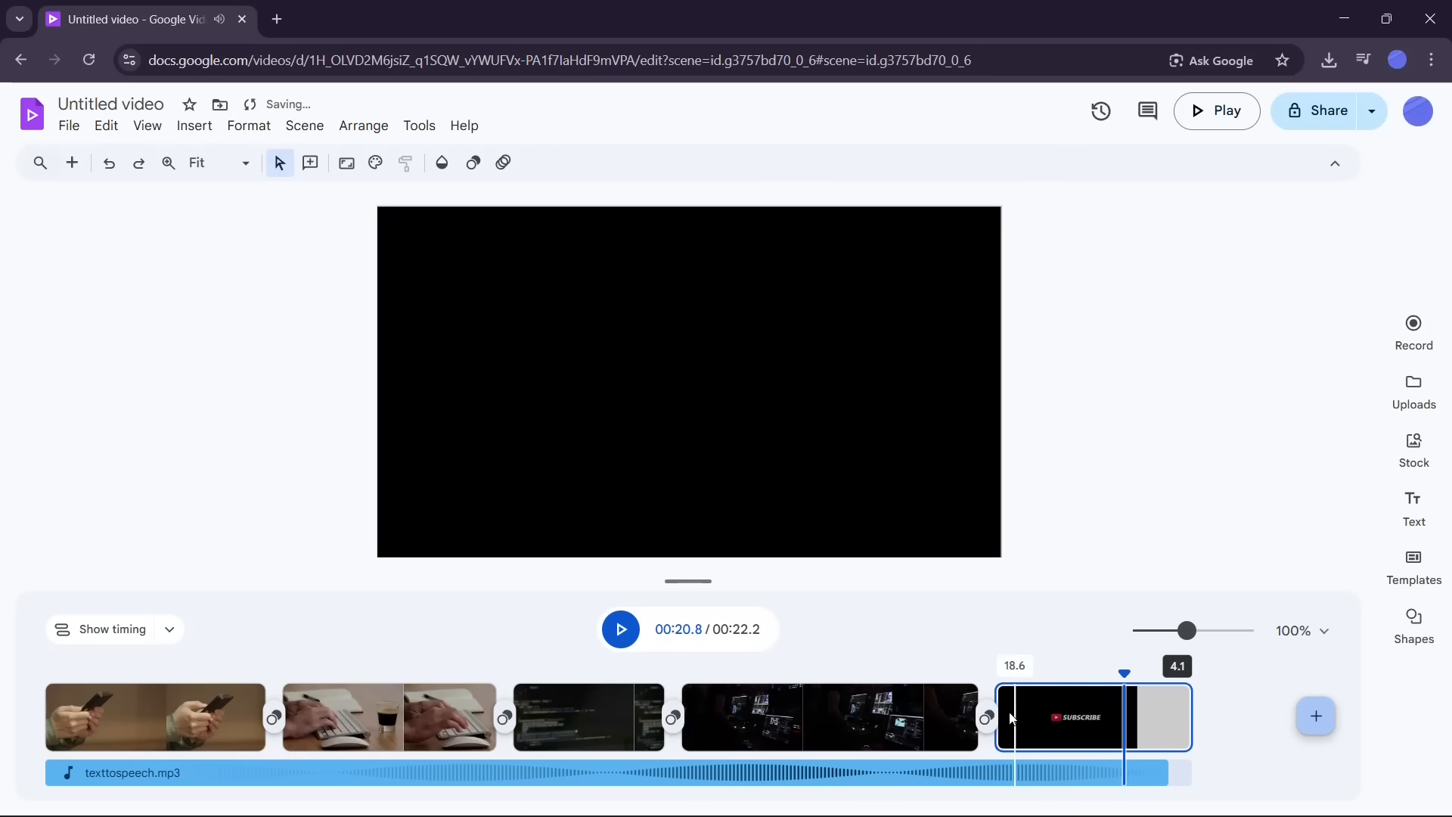
pyautogui.moveTo(1126, 672); pyautogui.dragTo(988, 689)
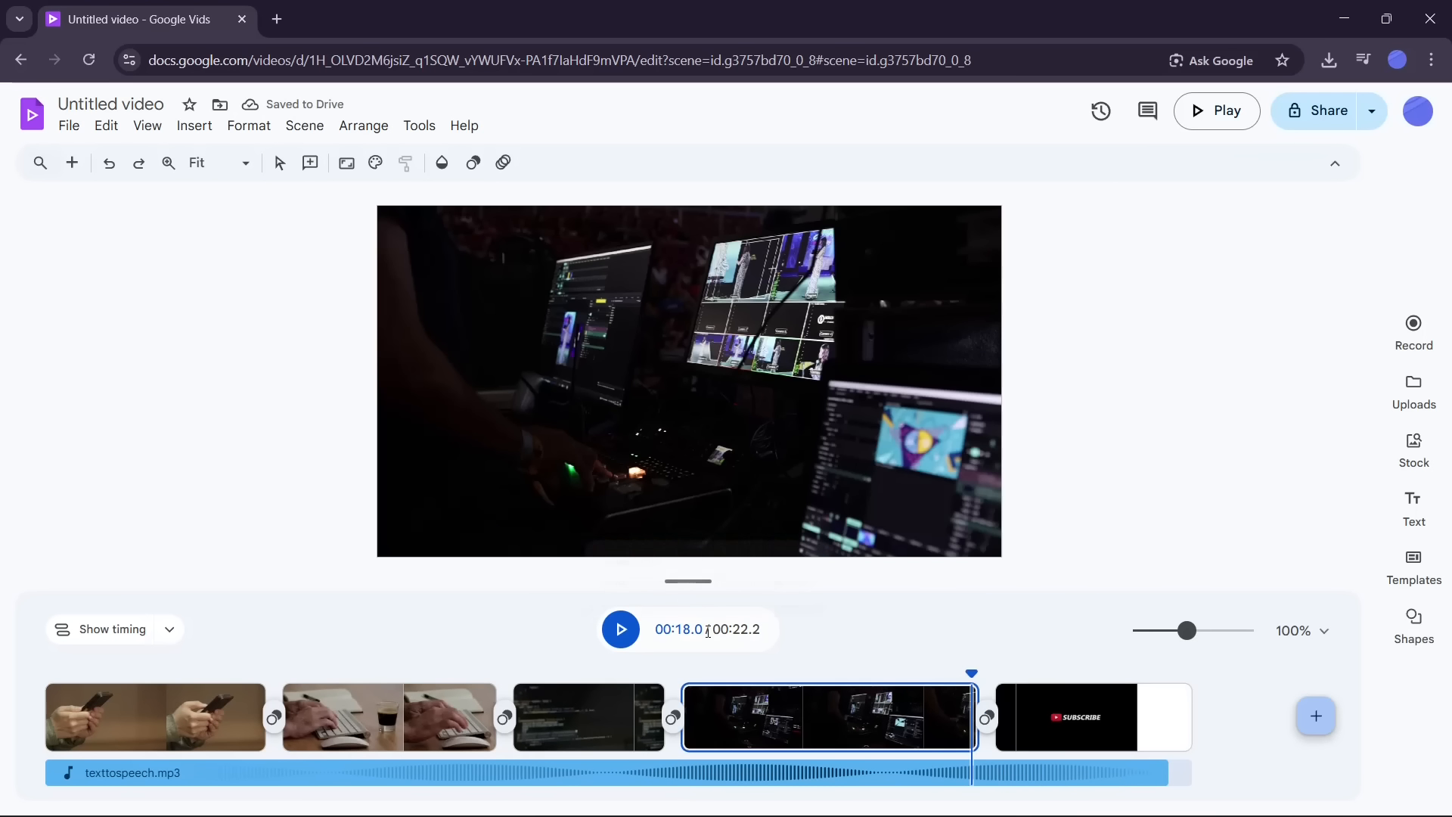
pyautogui.click(612, 630)
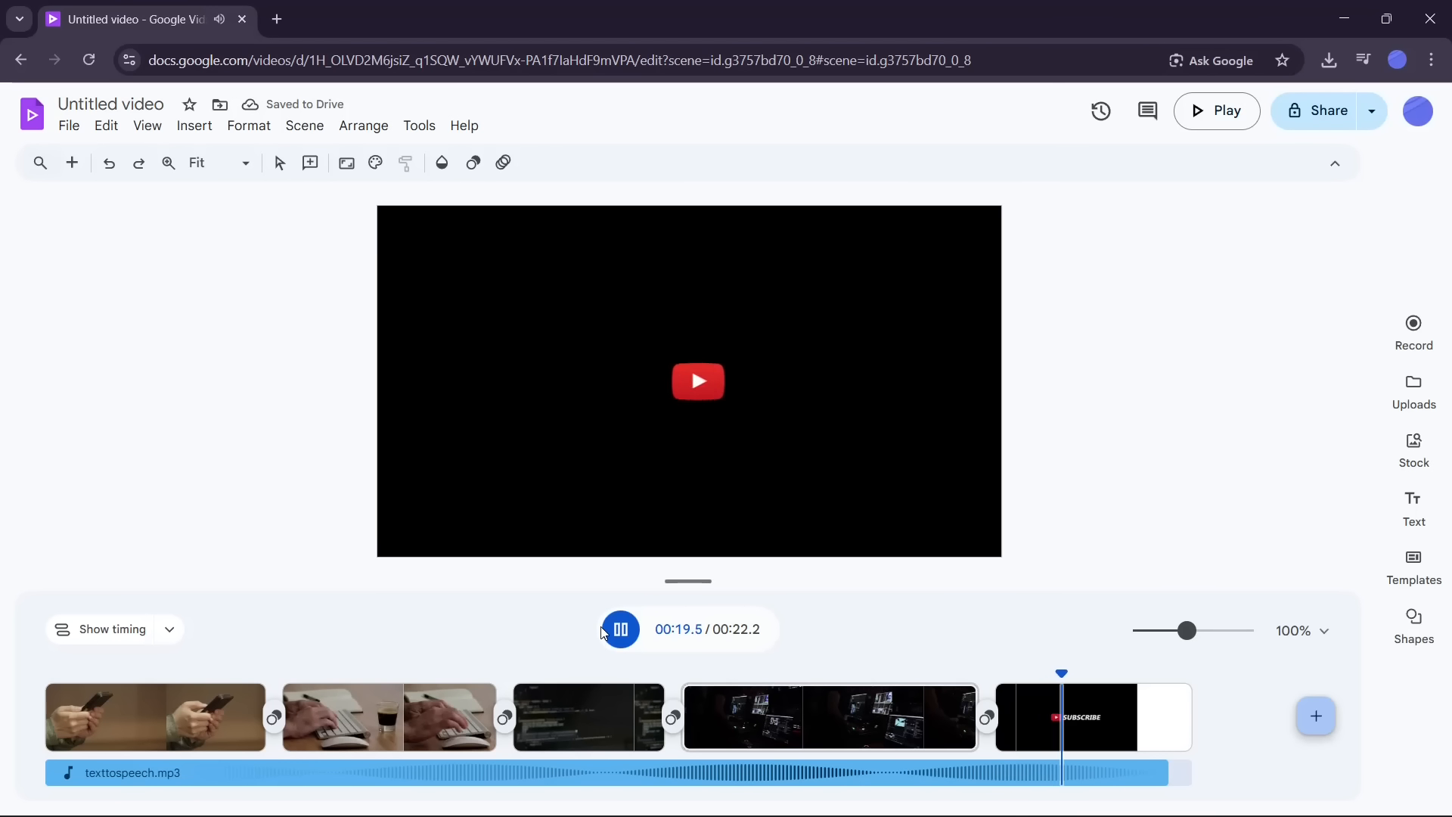
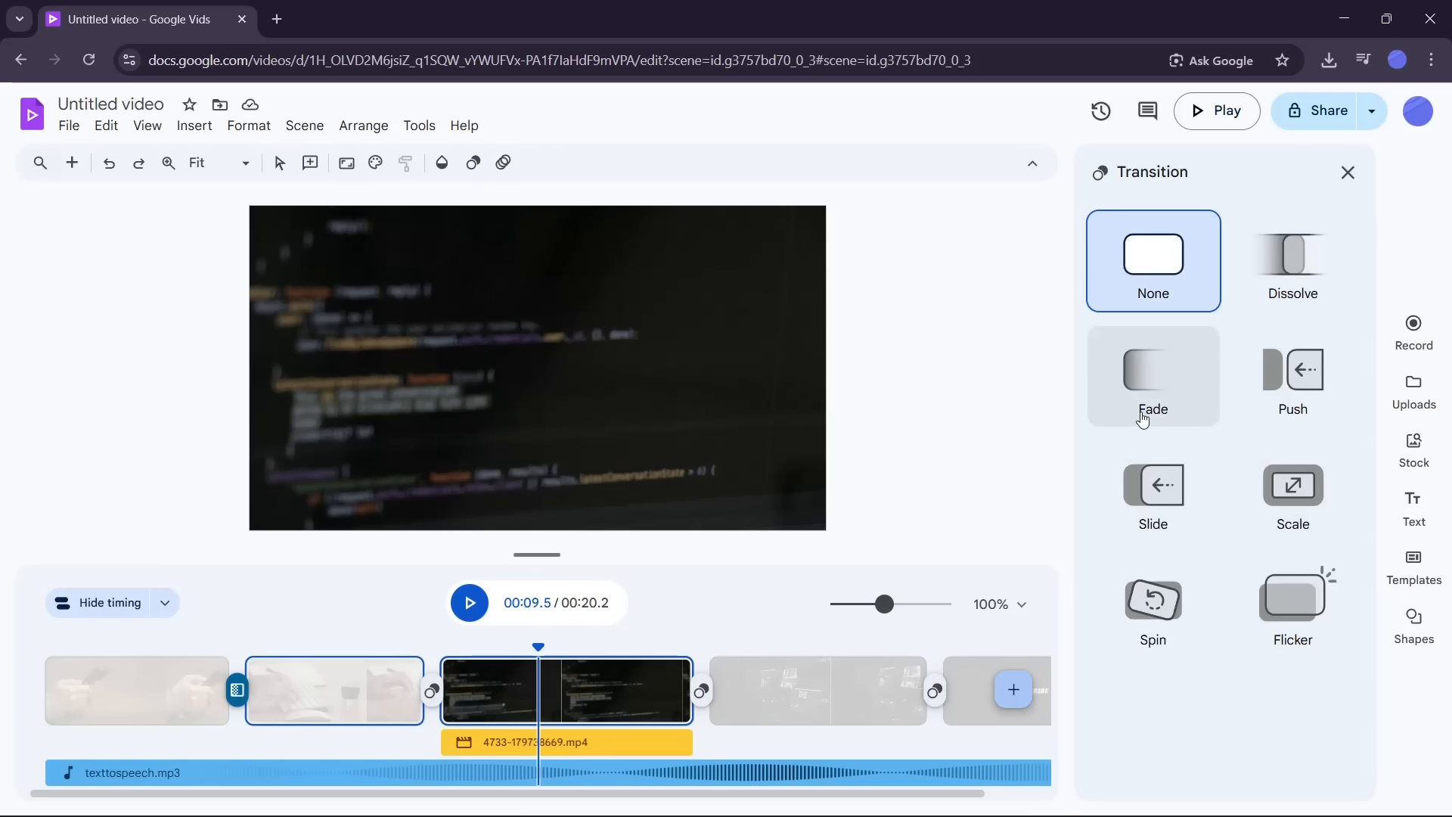
# Step: Apply a Fade transition into the third scene and a Slide transition into the fourth scene
pyautogui.click(1143, 382)
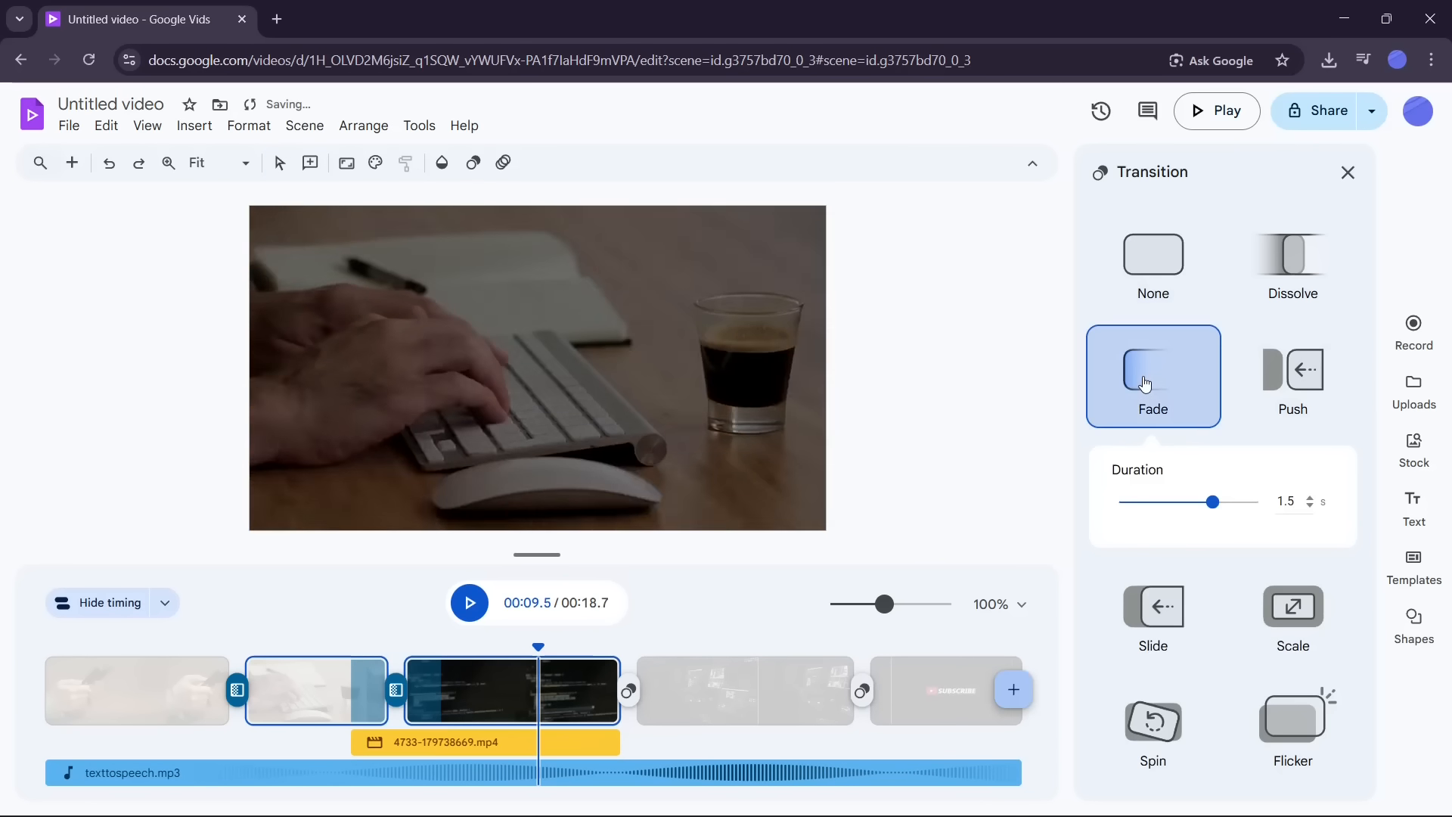
pyautogui.click(766, 681)
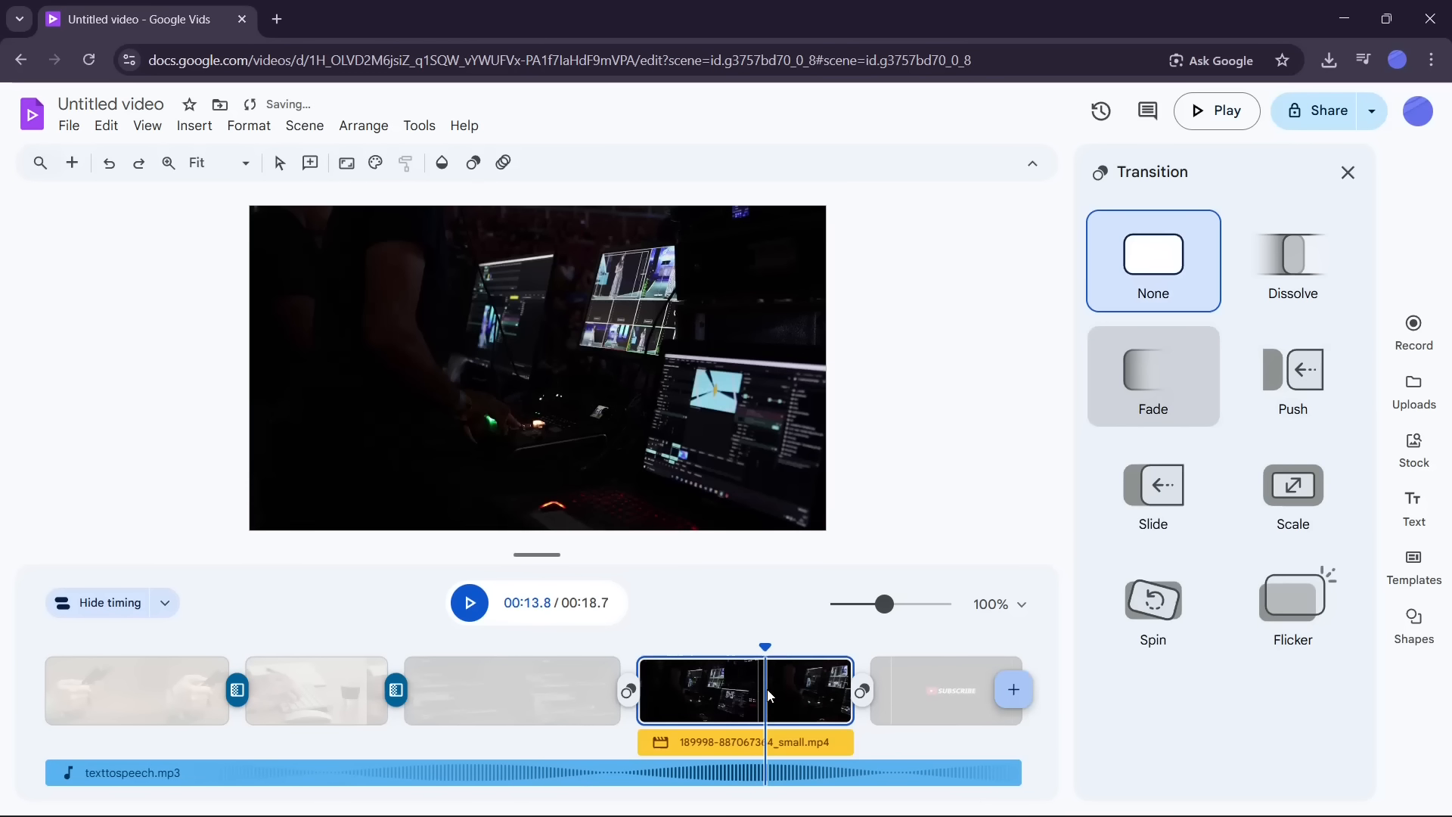
pyautogui.click(1192, 505)
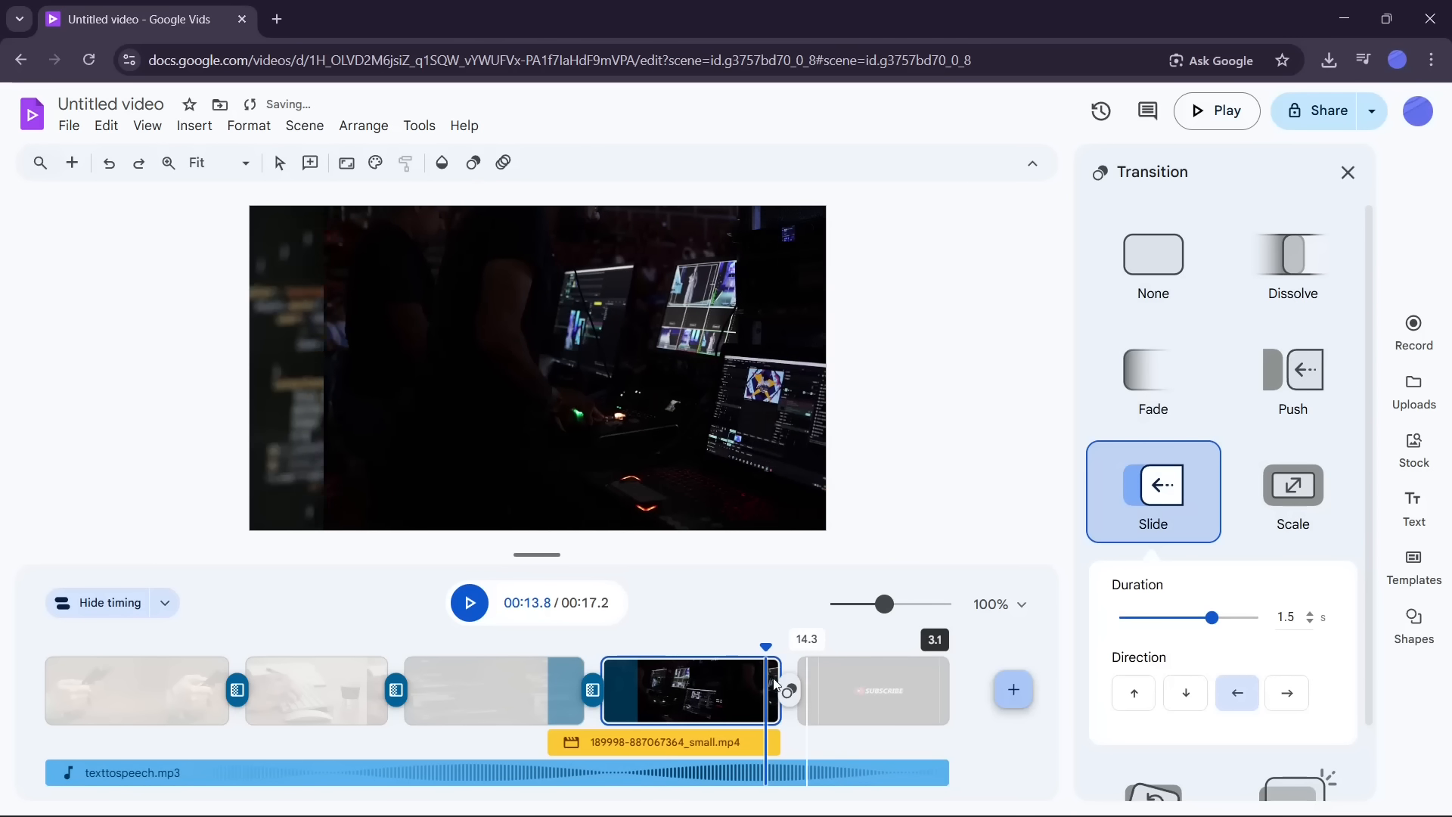
# Step: Apply an upward Slide transition into the final subscribe scene and shorten the transition's duration
pyautogui.click(868, 674)
pyautogui.click(867, 673)
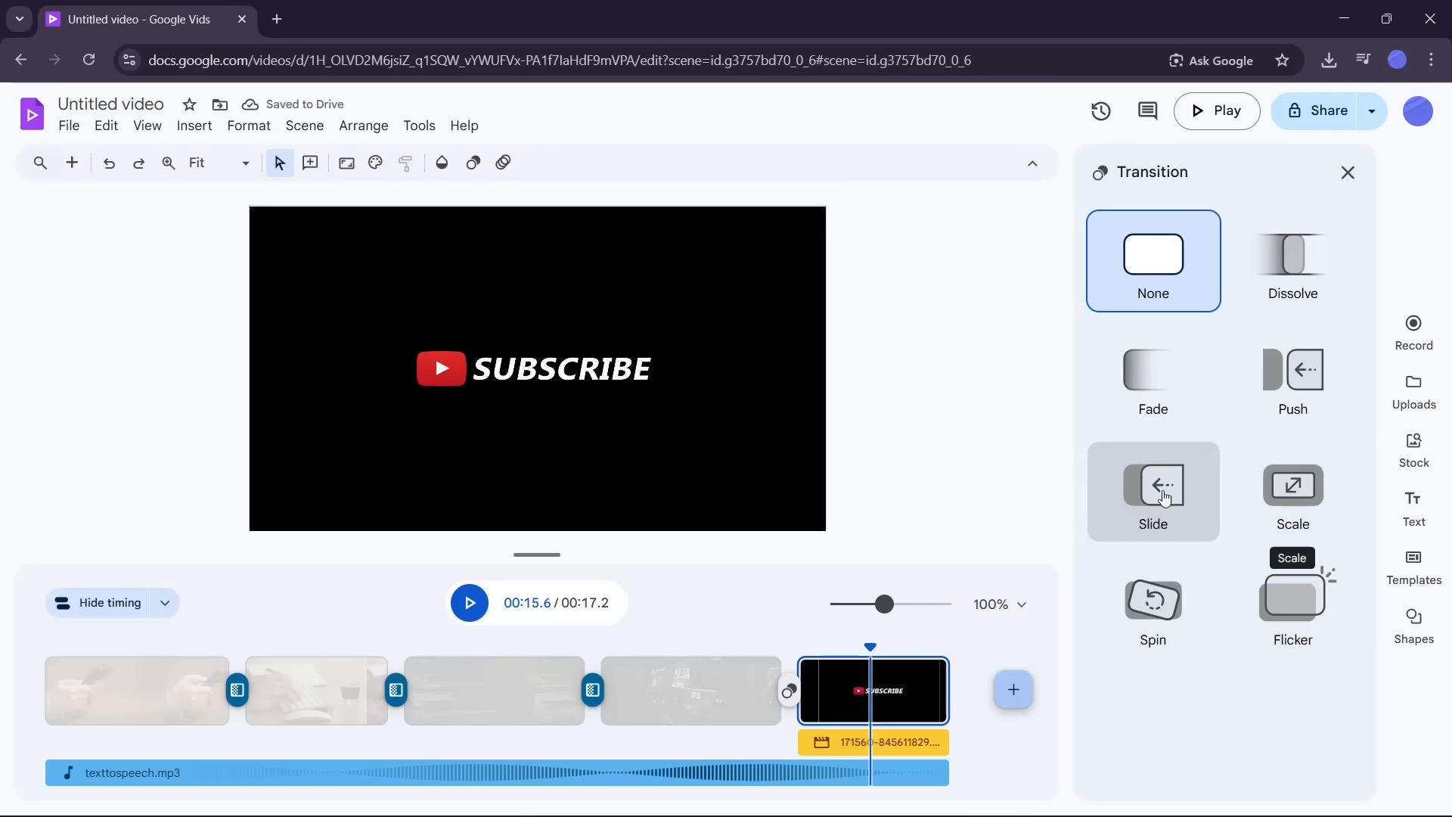
pyautogui.click(1208, 530)
pyautogui.click(1141, 701)
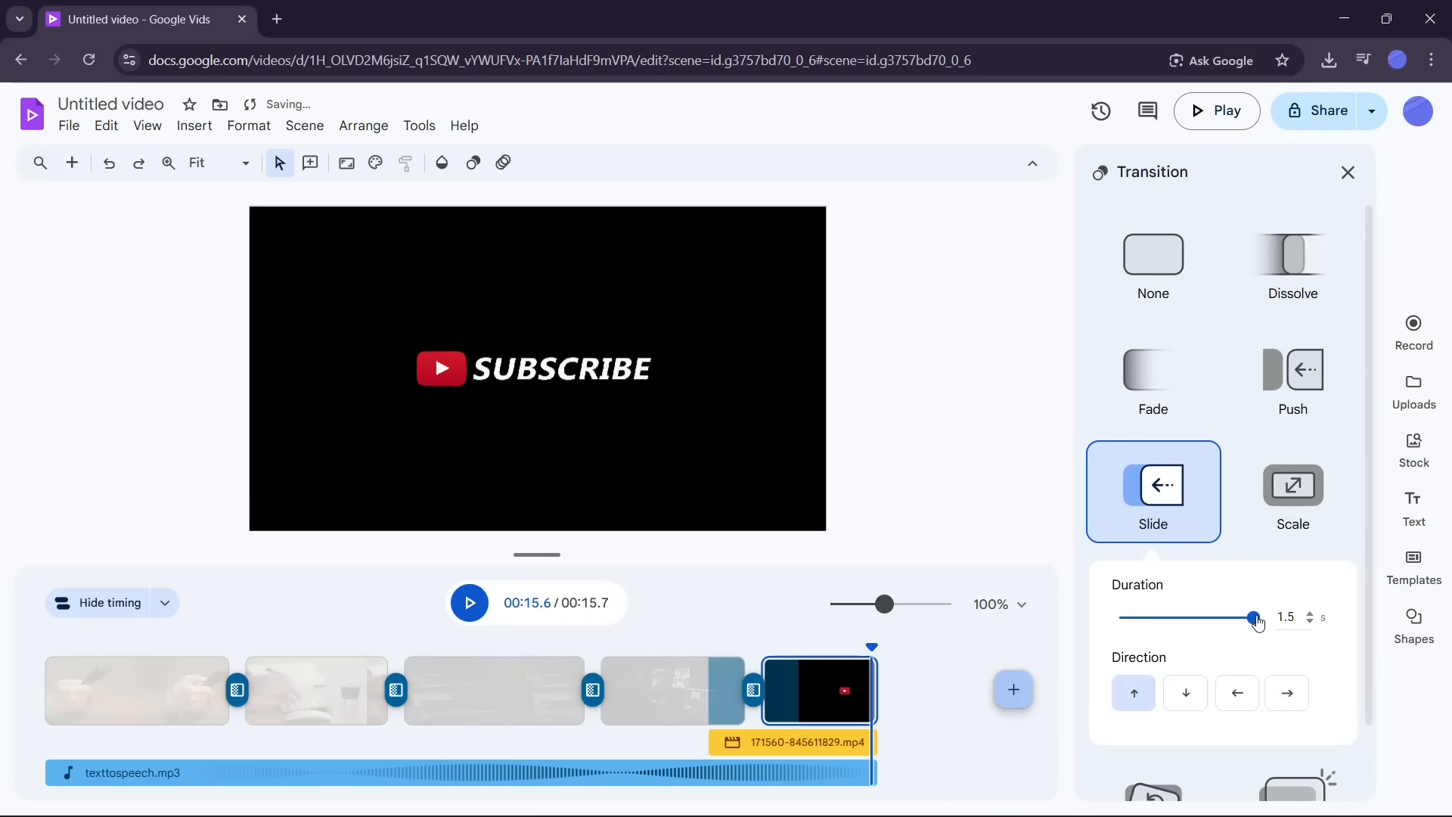
pyautogui.moveTo(1226, 627); pyautogui.dragTo(1206, 618)
pyautogui.scroll(-1, 1277, 669)
# Step: Preview the video from the start to check all scene transitions
pyautogui.moveTo(871, 645); pyautogui.dragTo(3, 725)
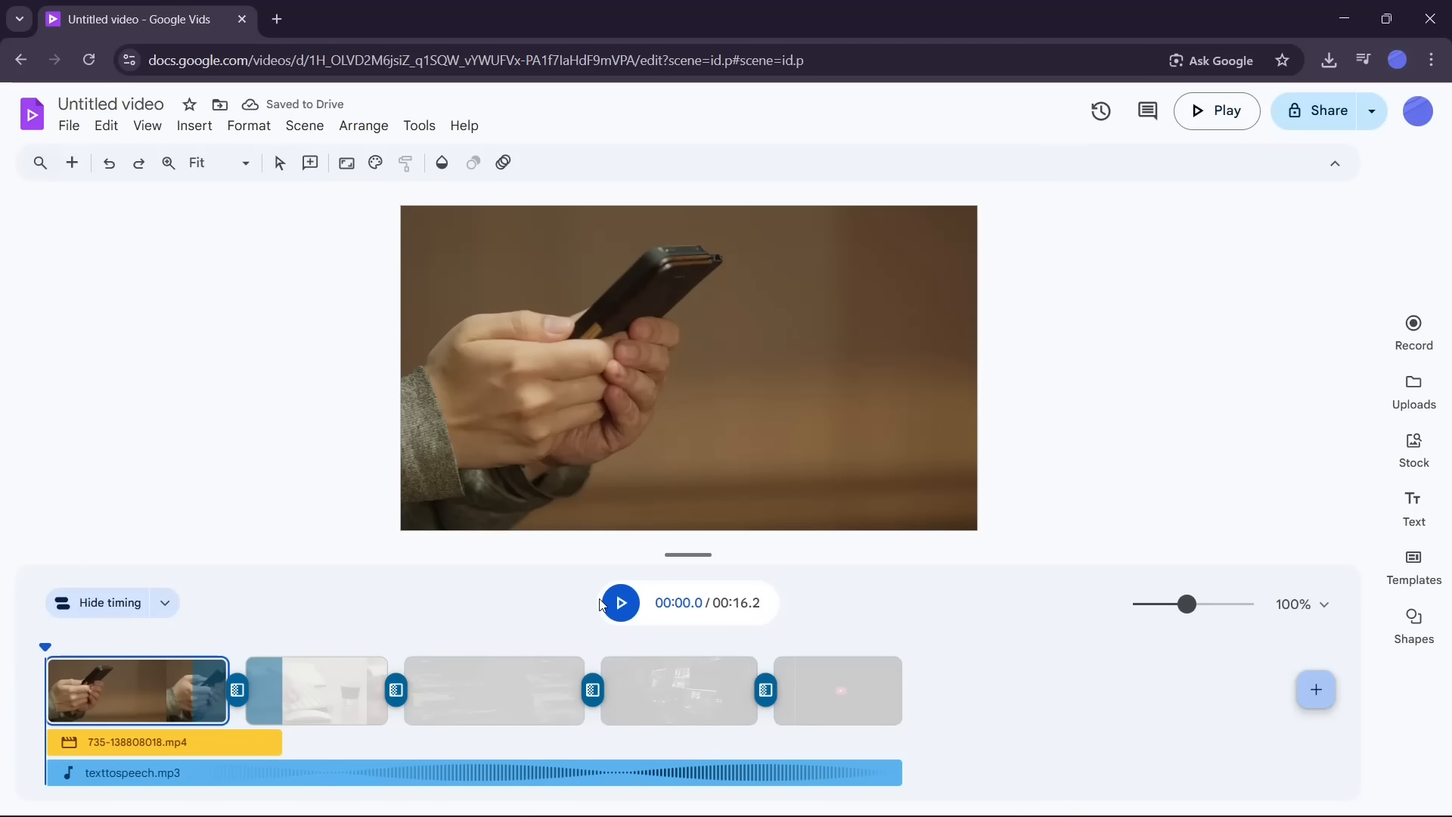
pyautogui.click(54, 690)
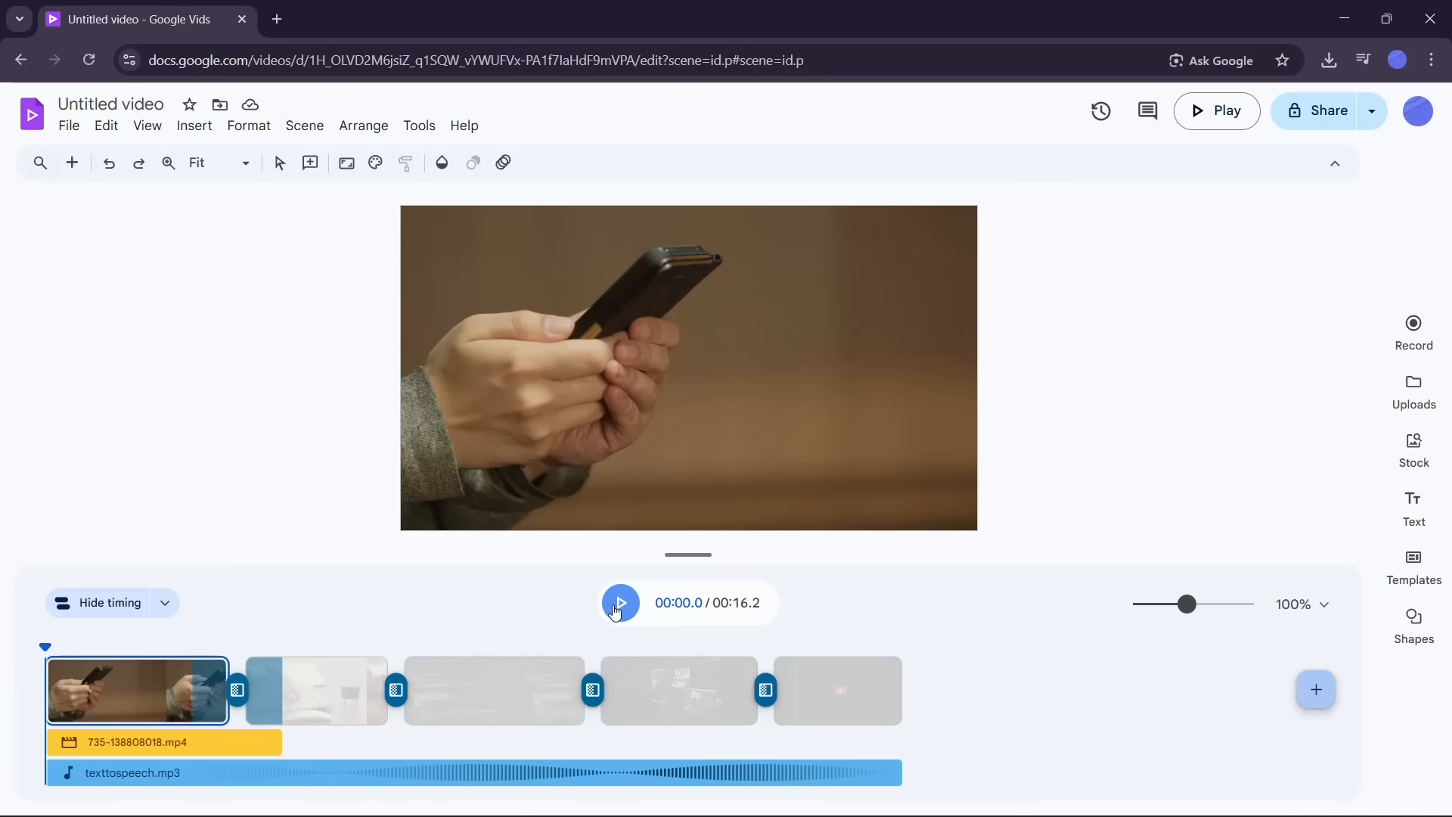
pyautogui.click(617, 609)
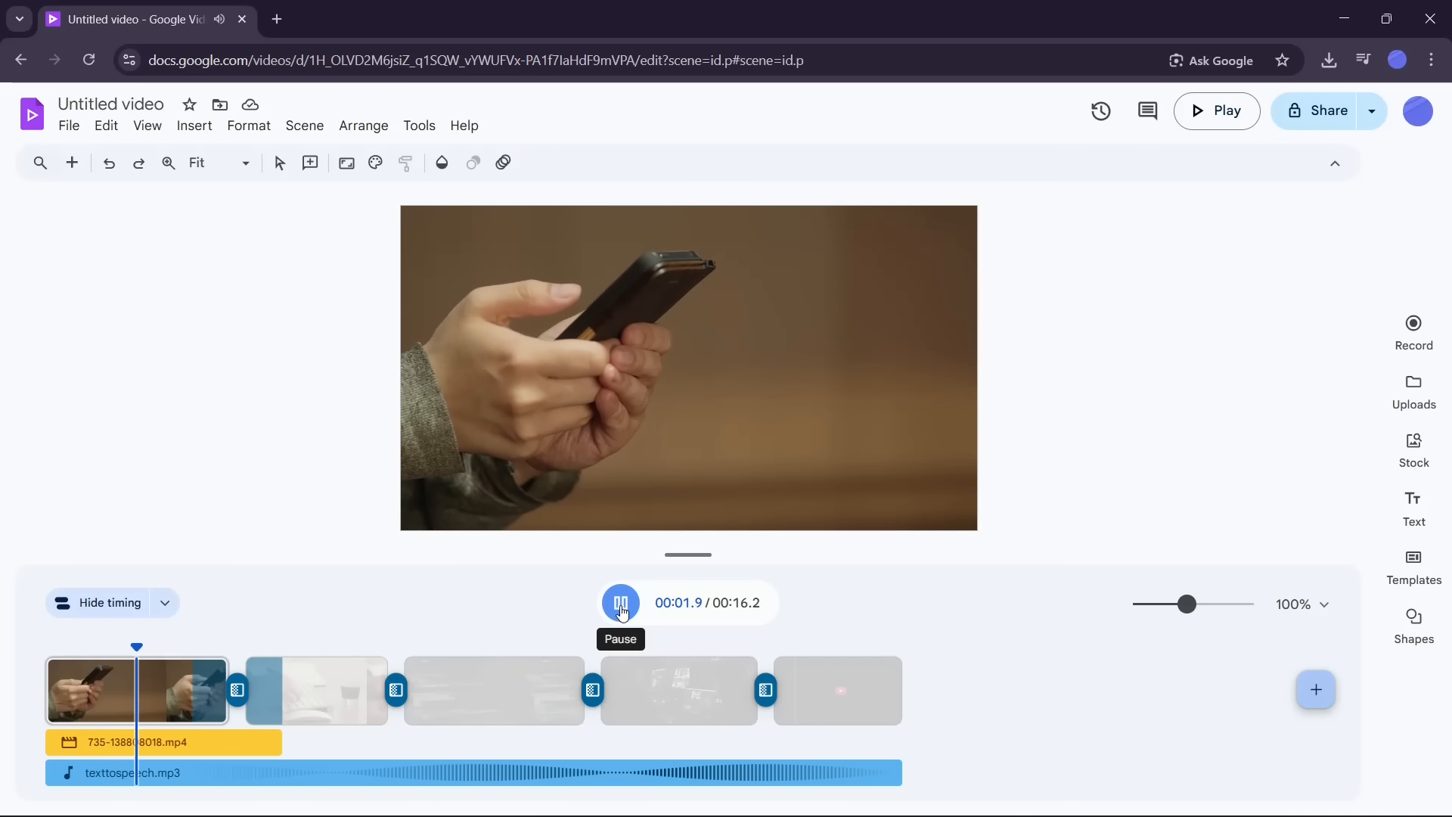
pyautogui.click(620, 605)
pyautogui.moveTo(177, 648); pyautogui.dragTo(50, 649)
pyautogui.click(621, 606)
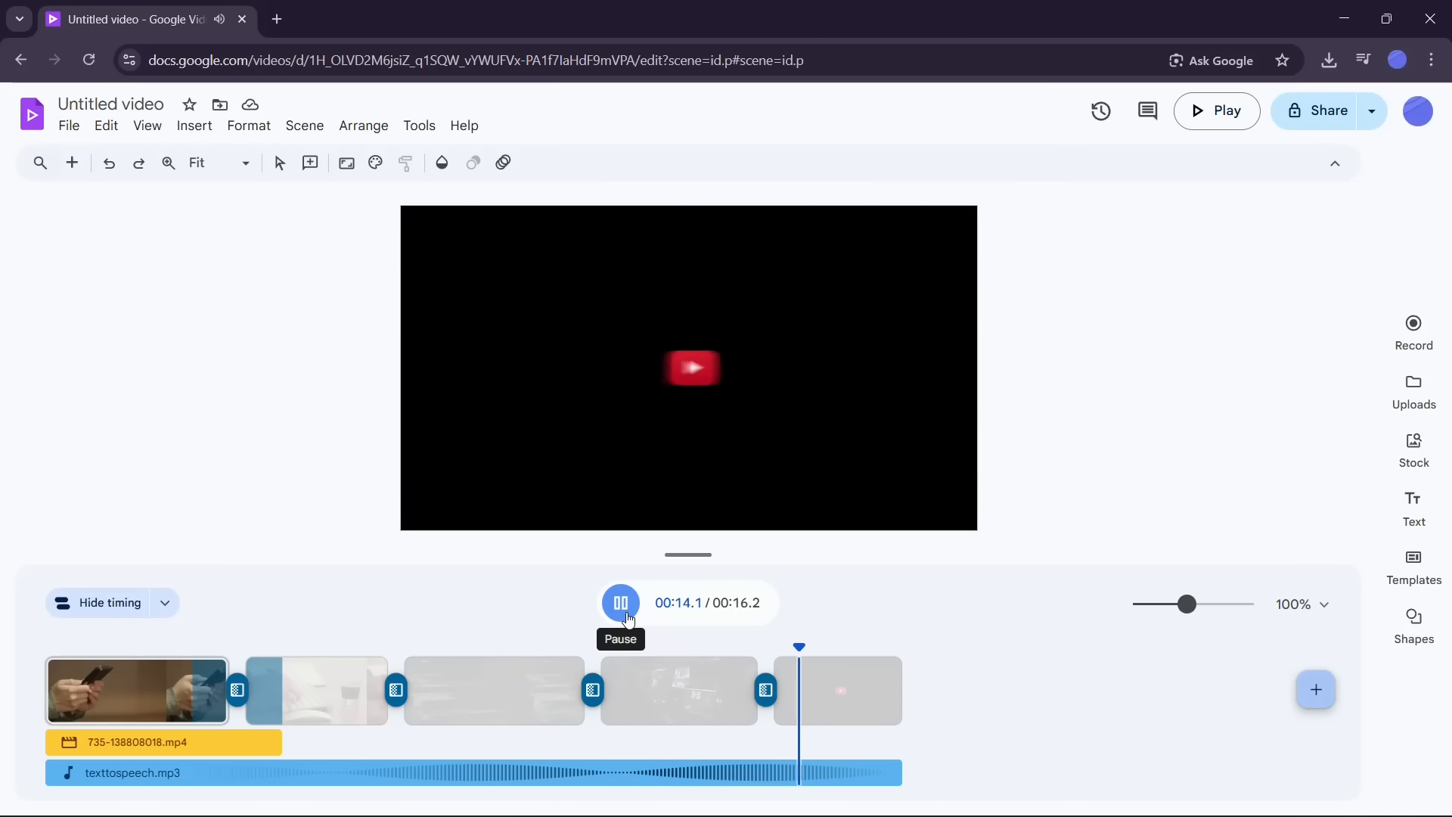
pyautogui.click(621, 603)
# Step: Lengthen the fourth, third and second scenes in the timeline and preview the whole video from the start
pyautogui.click(837, 685)
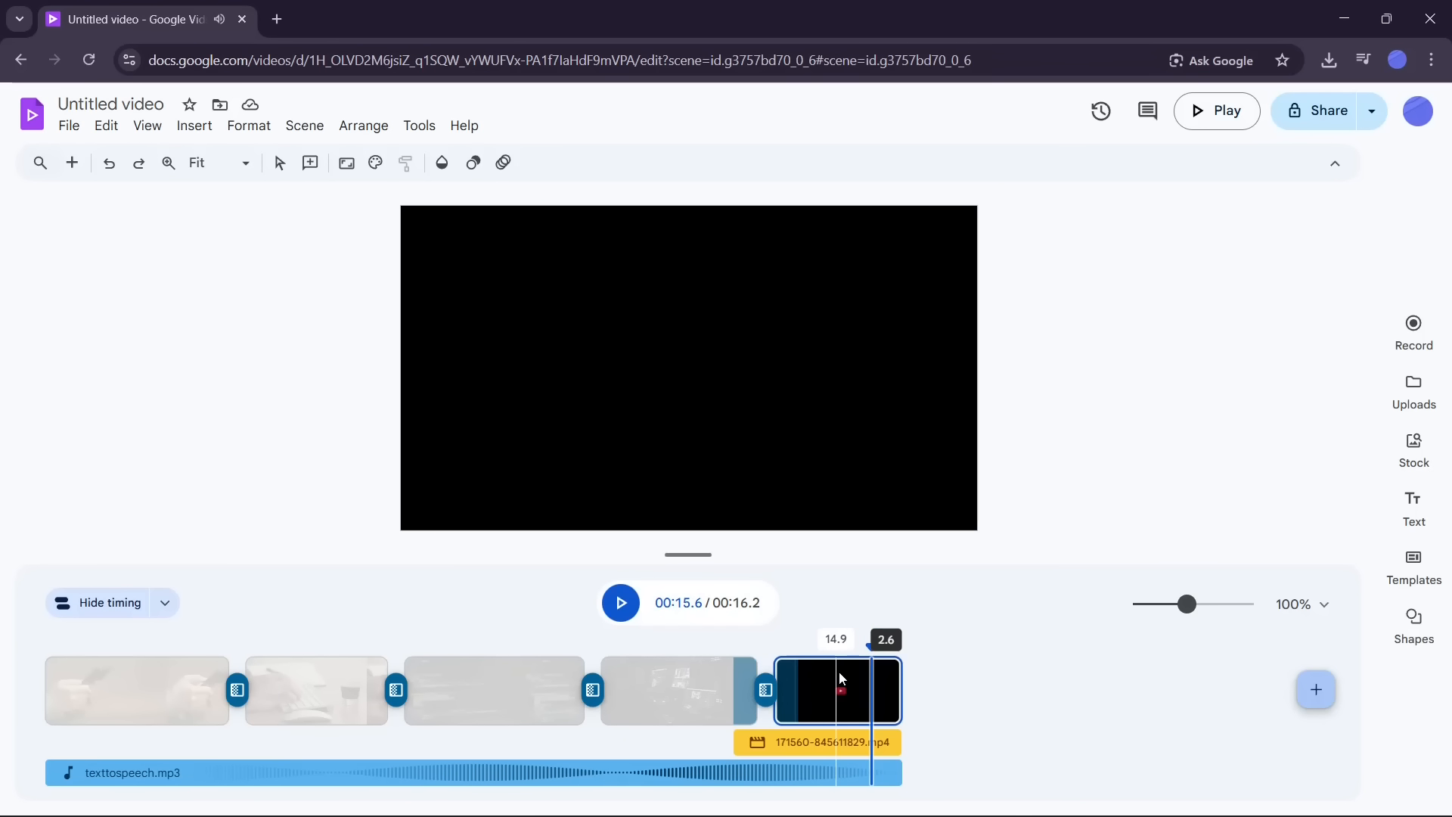
pyautogui.moveTo(750, 673); pyautogui.dragTo(866, 685)
pyautogui.click(512, 684)
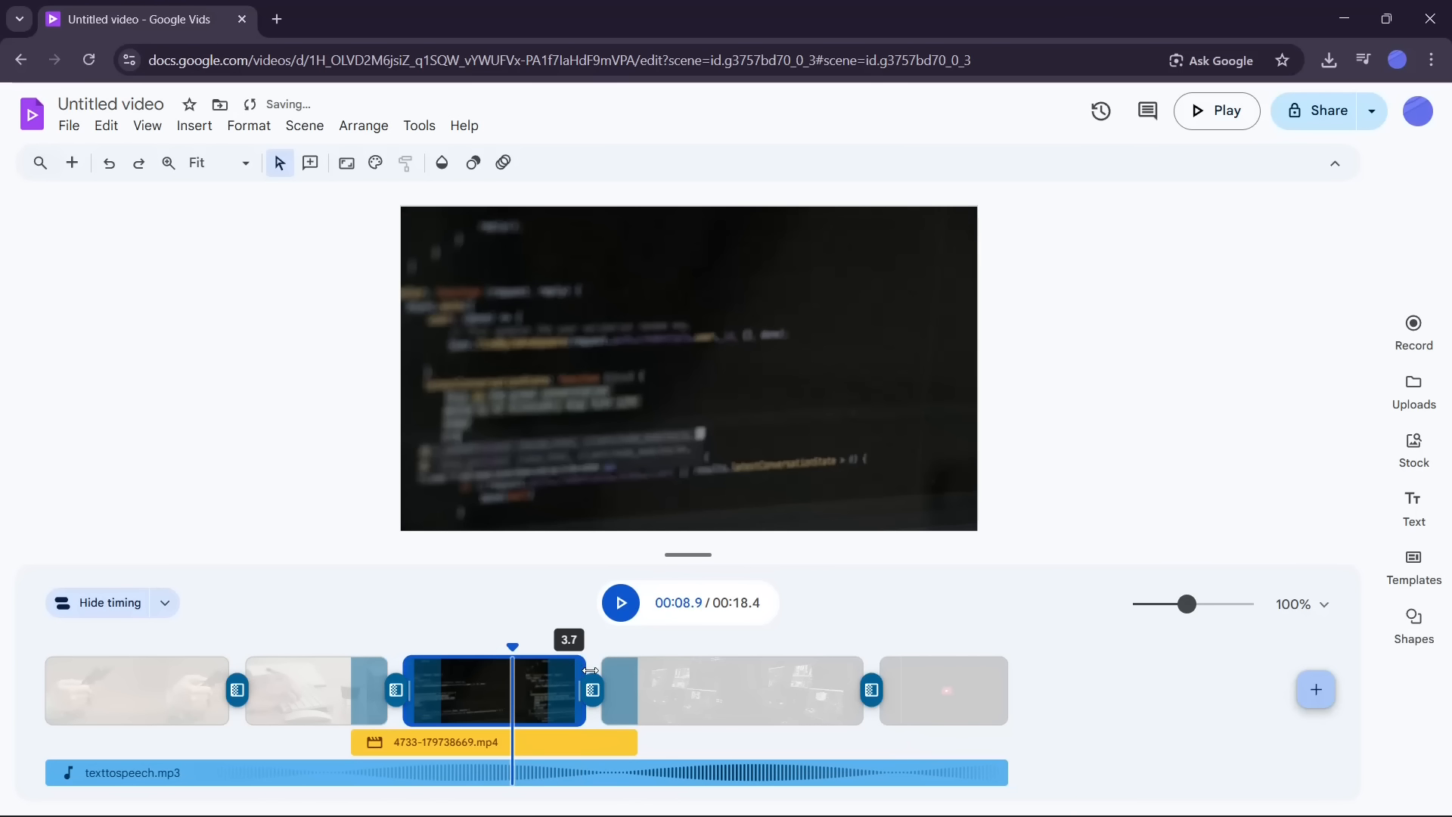
pyautogui.moveTo(591, 671); pyautogui.dragTo(676, 671)
pyautogui.click(325, 698)
pyautogui.moveTo(384, 670); pyautogui.dragTo(451, 685)
pyautogui.moveTo(327, 643); pyautogui.dragTo(48, 643)
pyautogui.press('space')
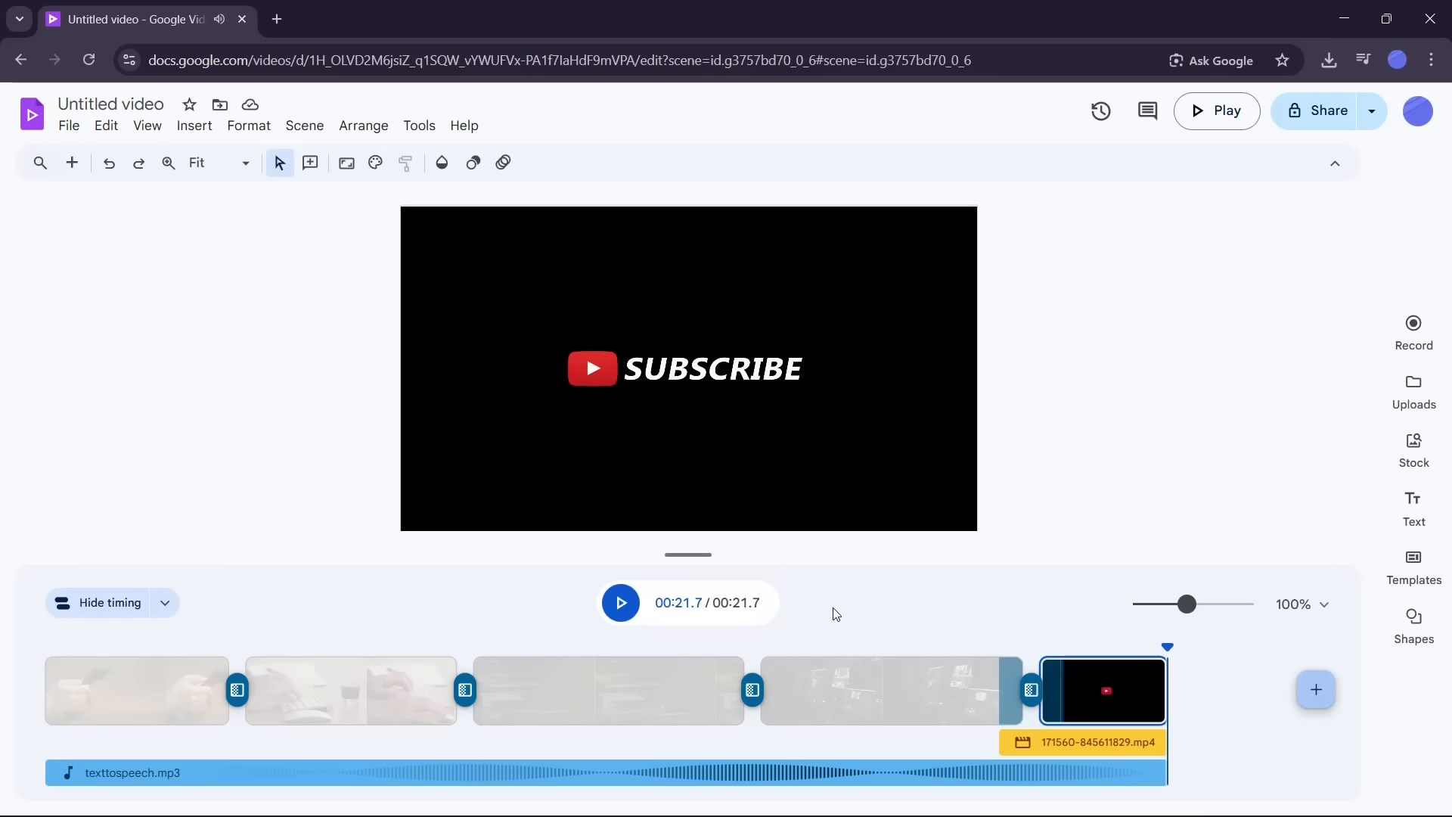
# Step: At 2.0 seconds in the first scene, insert a rectangle in the frame's upper-right corner containing the text "My channel"
pyautogui.moveTo(1167, 643); pyautogui.dragTo(139, 639)
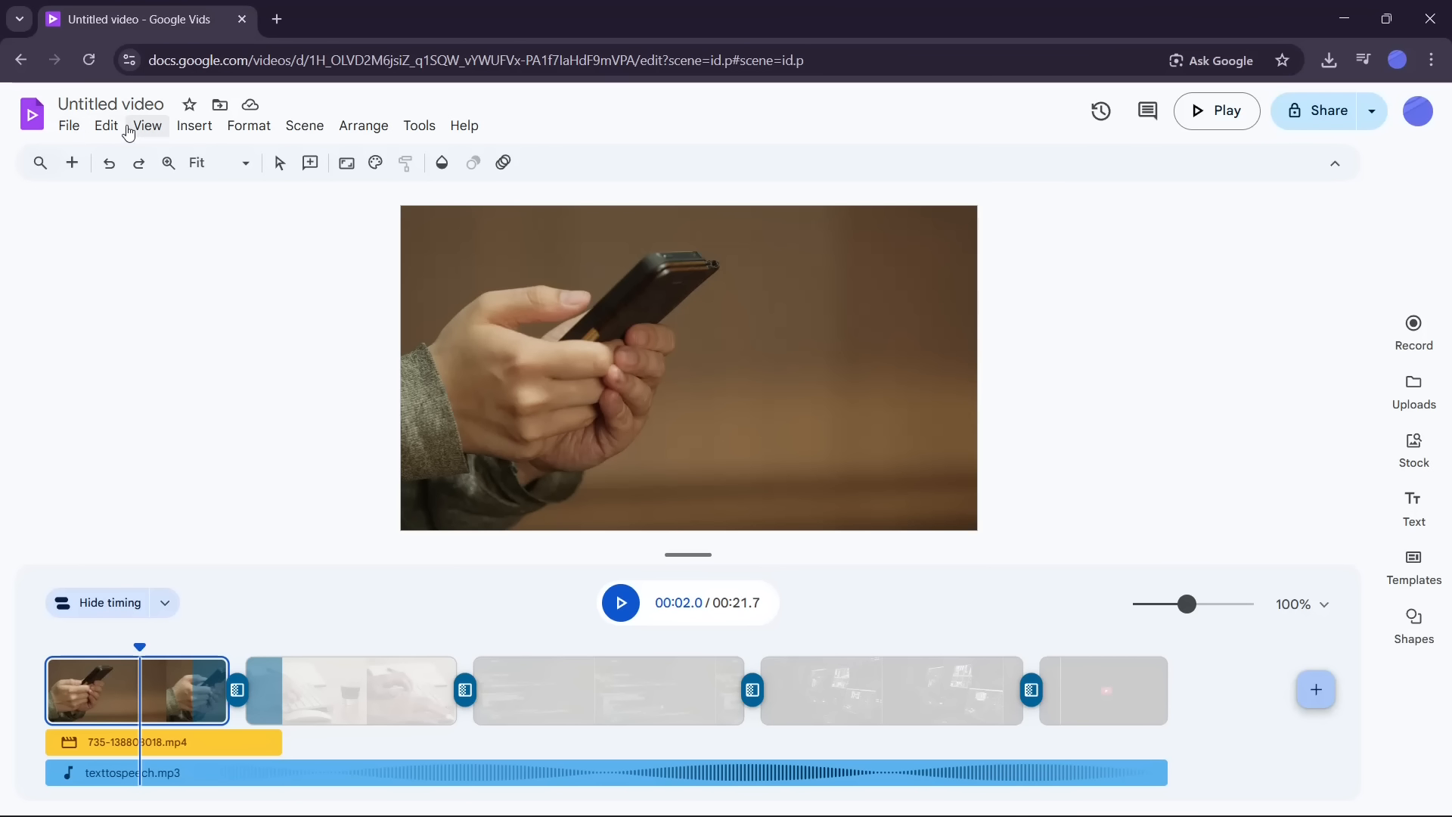
pyautogui.click(208, 130)
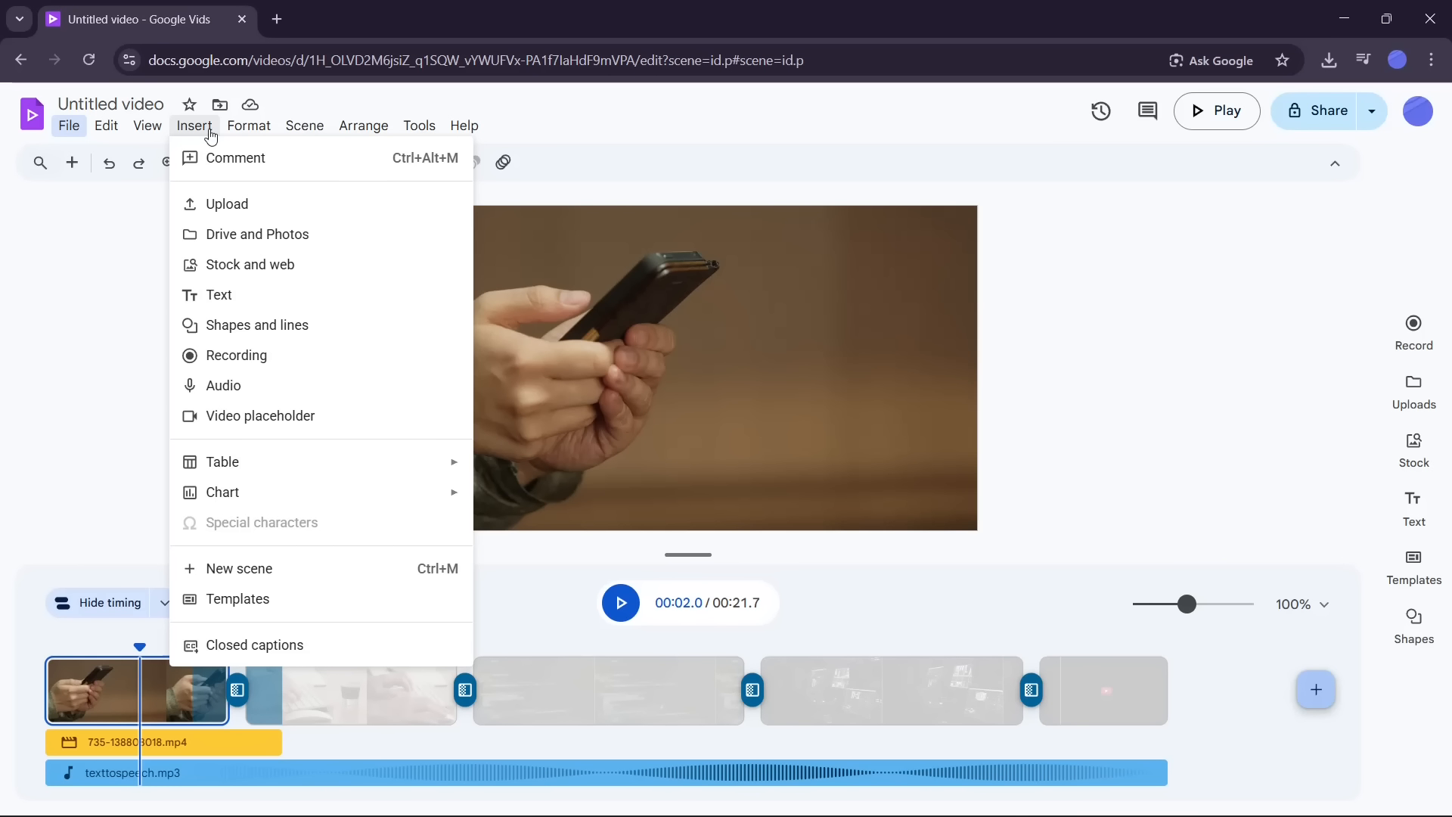
pyautogui.click(261, 325)
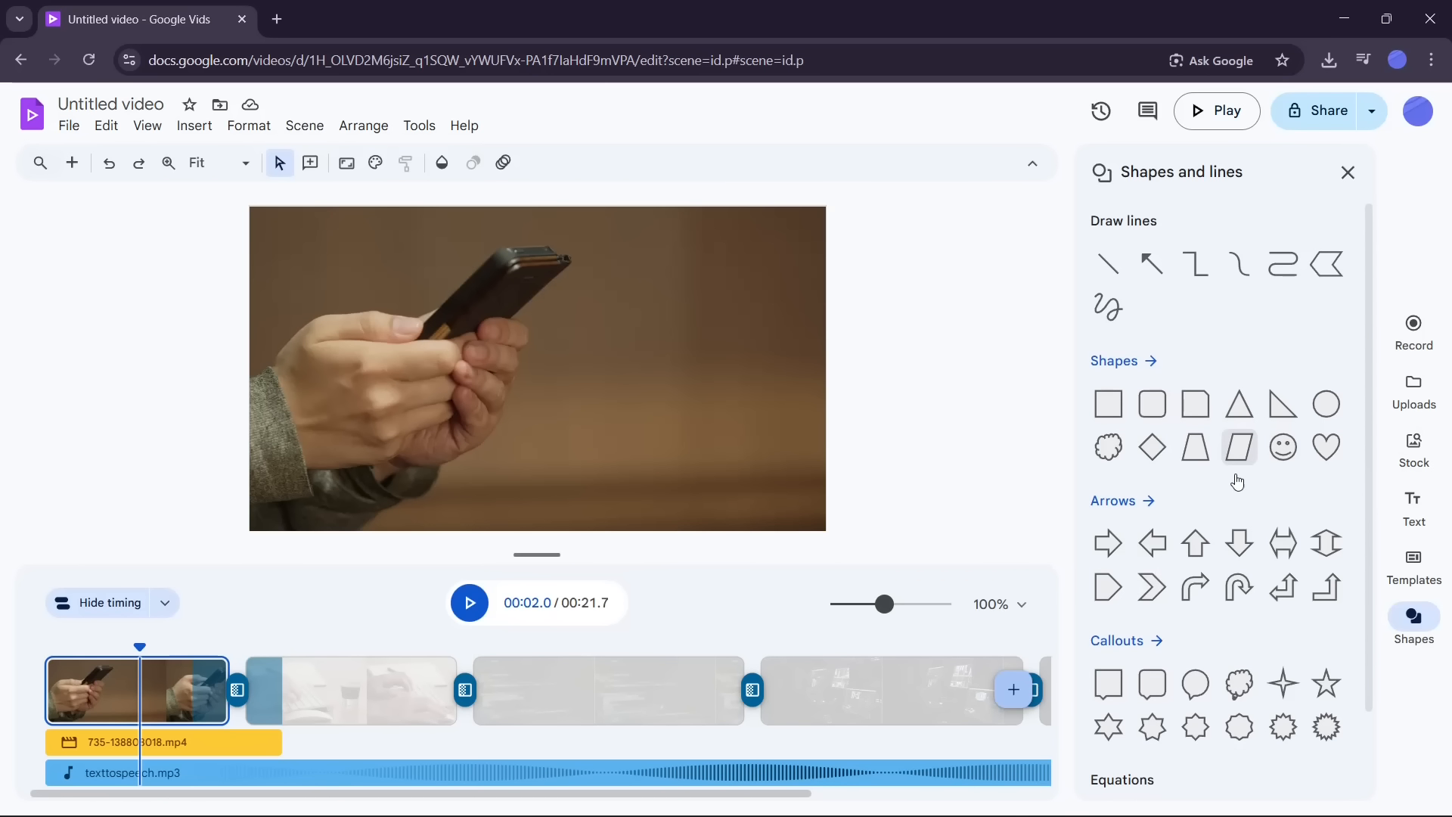
pyautogui.scroll(-1, 1273, 703)
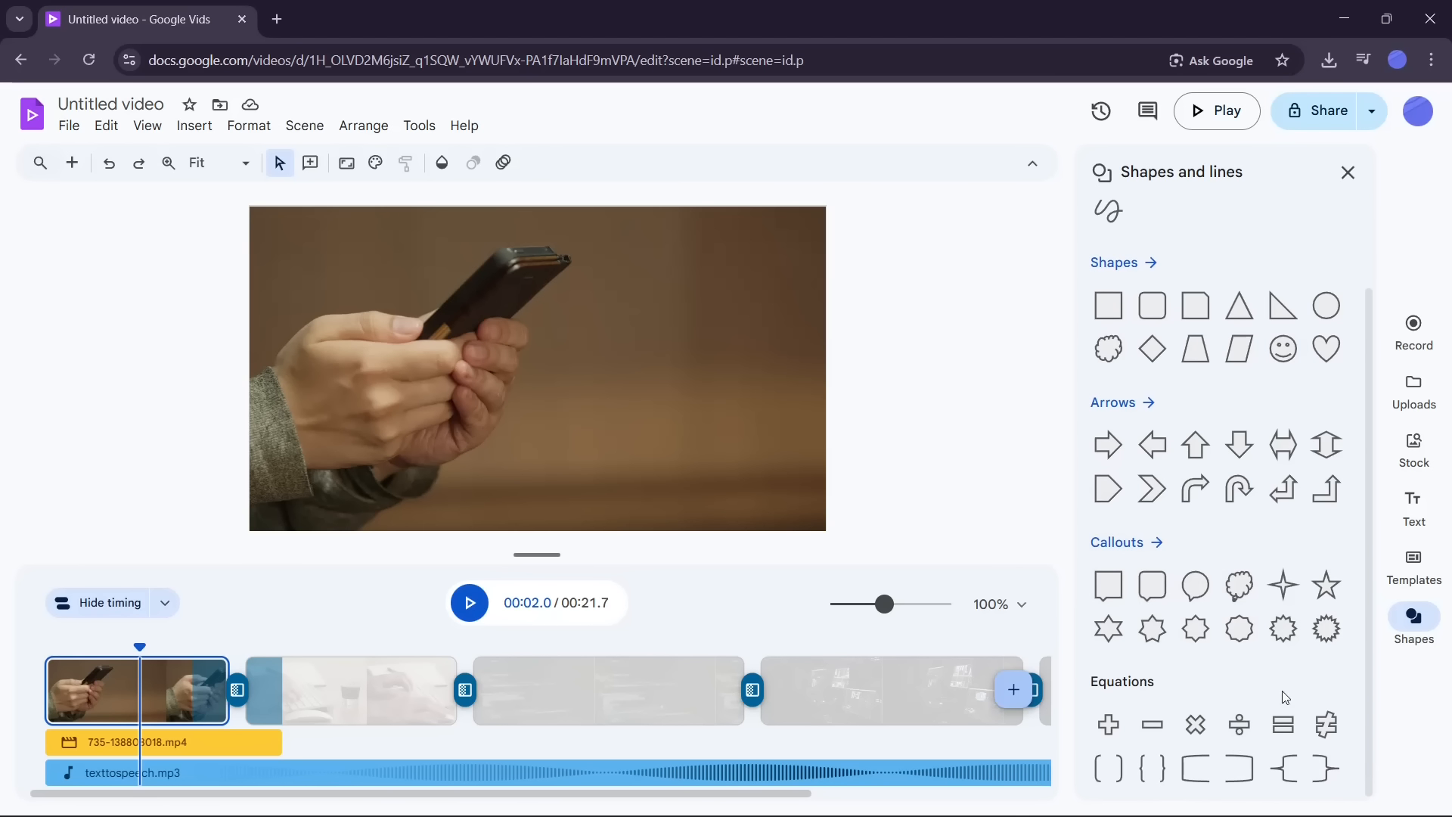
pyautogui.scroll(1, 1283, 681)
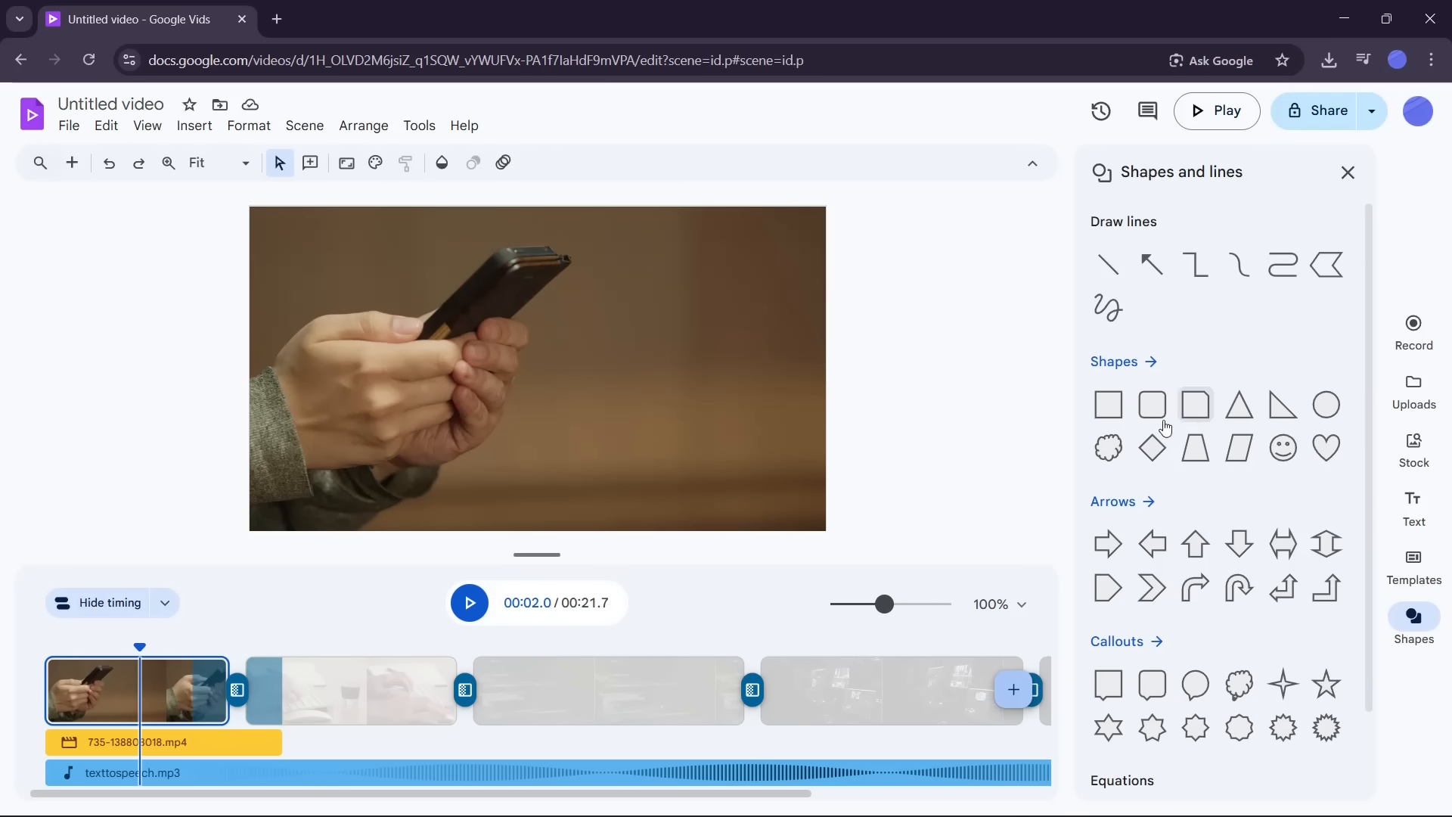
pyautogui.click(1112, 412)
pyautogui.moveTo(543, 358); pyautogui.dragTo(618, 228)
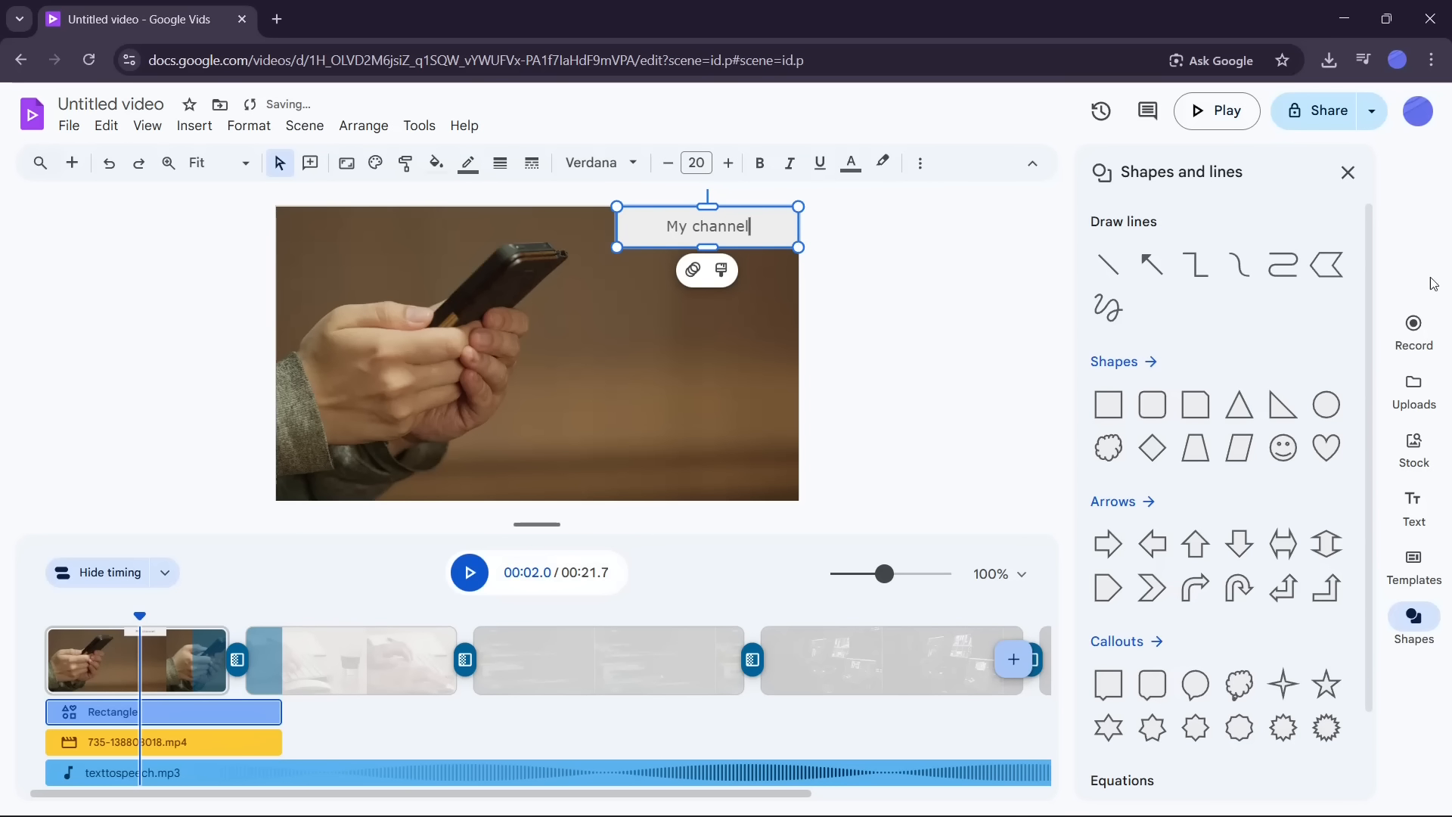
pyautogui.click(1348, 173)
pyautogui.click(1134, 361)
# Step: Set the "My channel" label text to the Oswald font with centered alignment
pyautogui.click(905, 236)
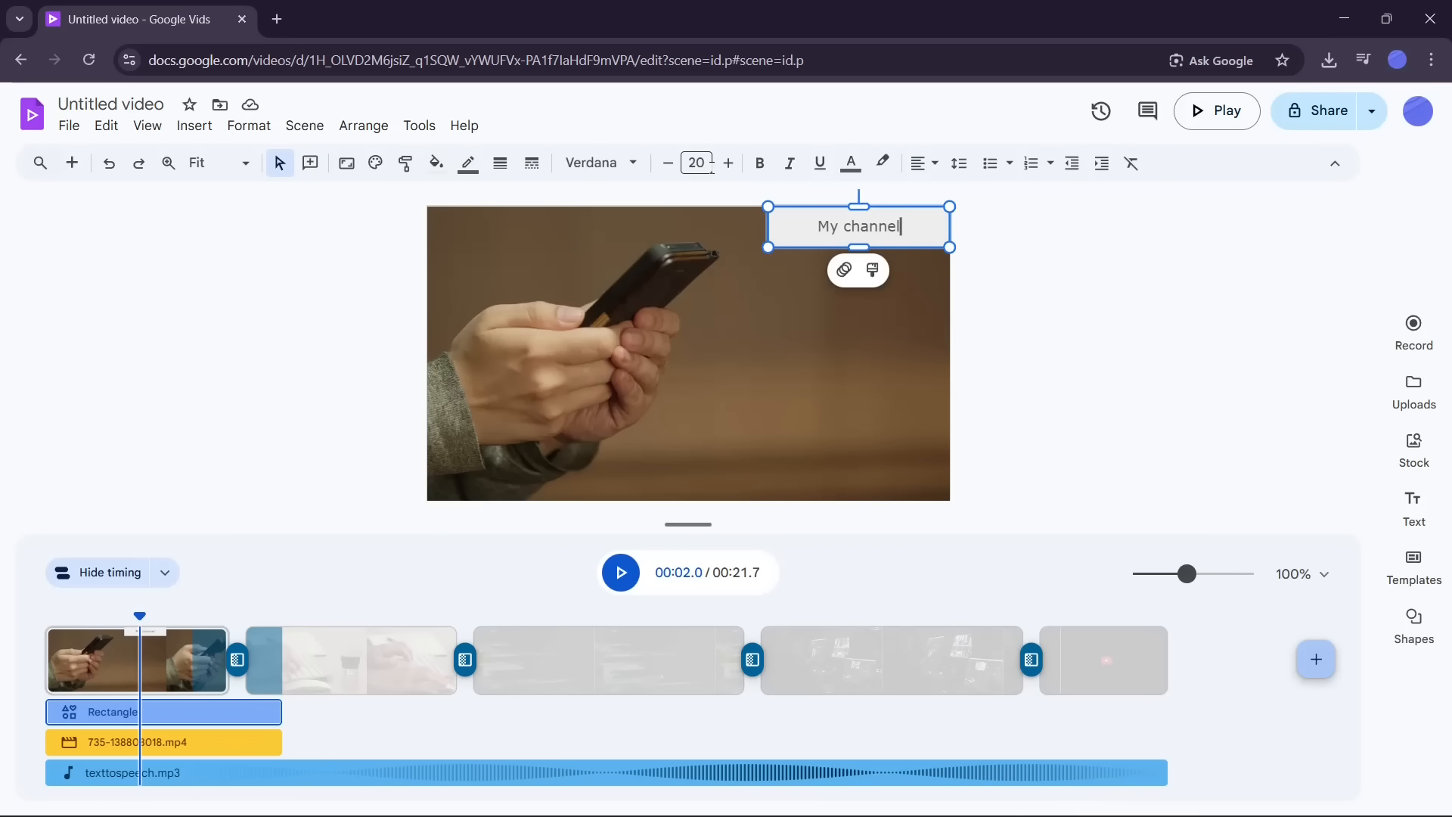
pyautogui.moveTo(901, 226); pyautogui.dragTo(801, 228)
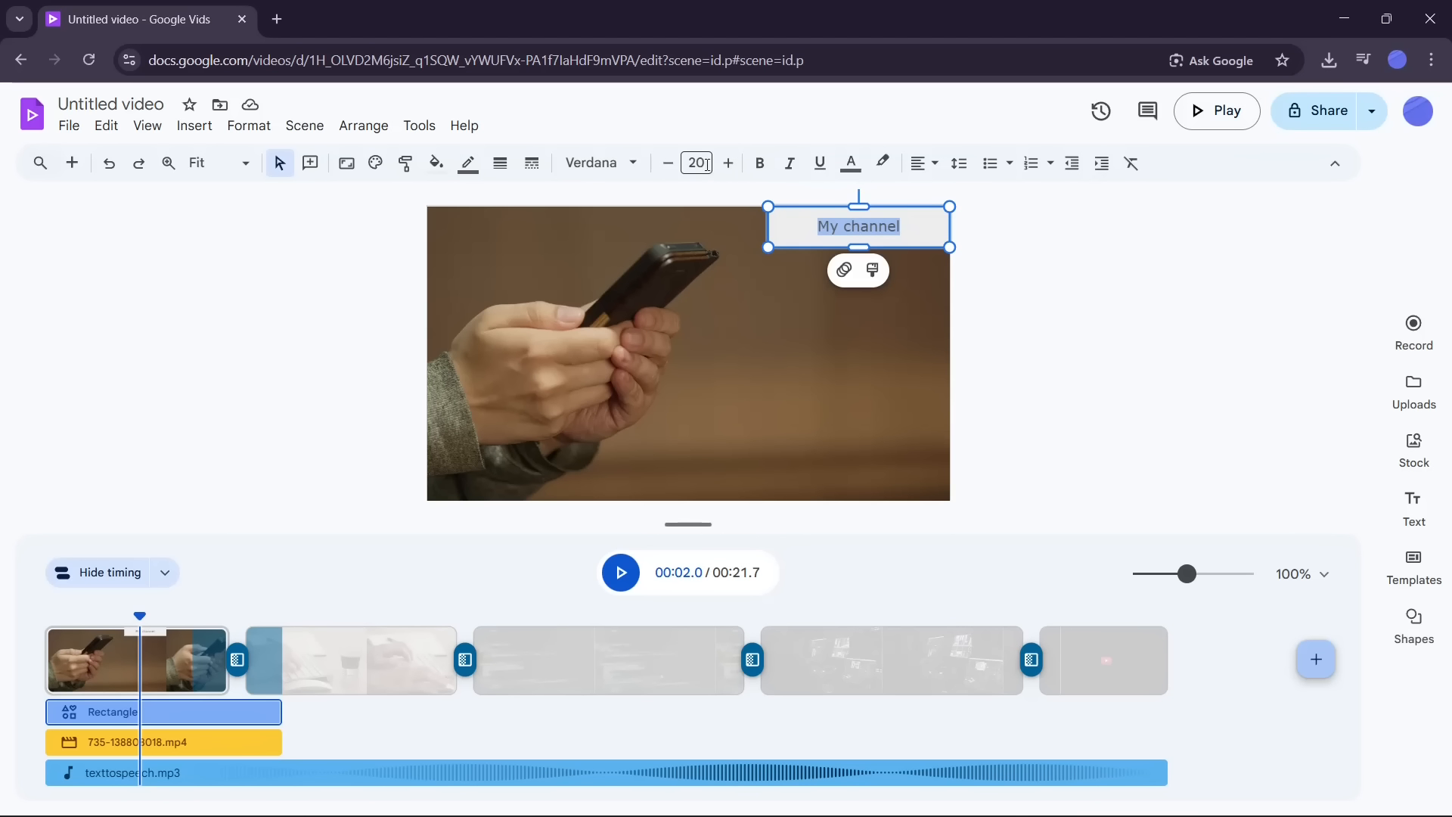
pyautogui.click(625, 162)
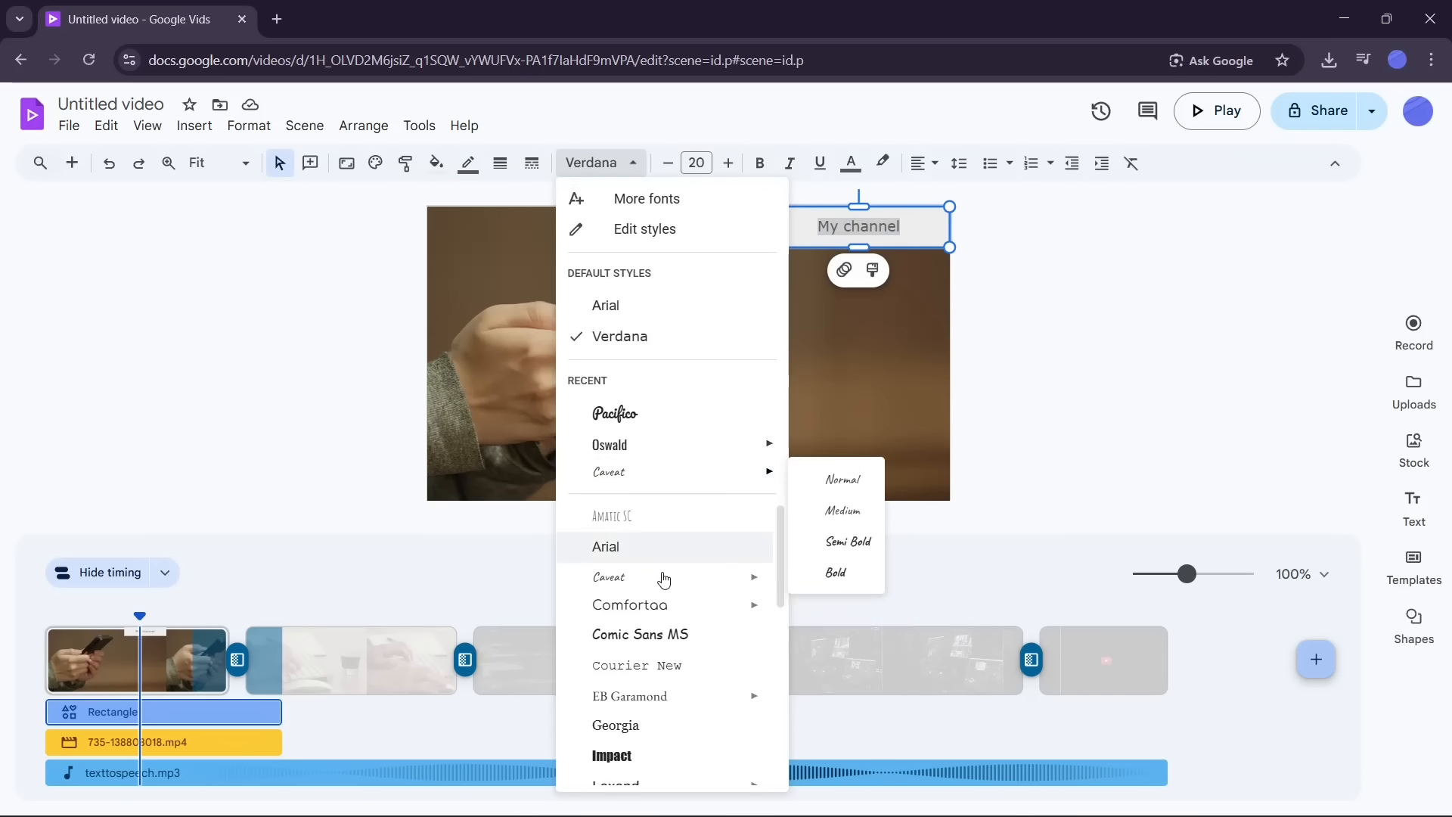
pyautogui.scroll(-2, 662, 602)
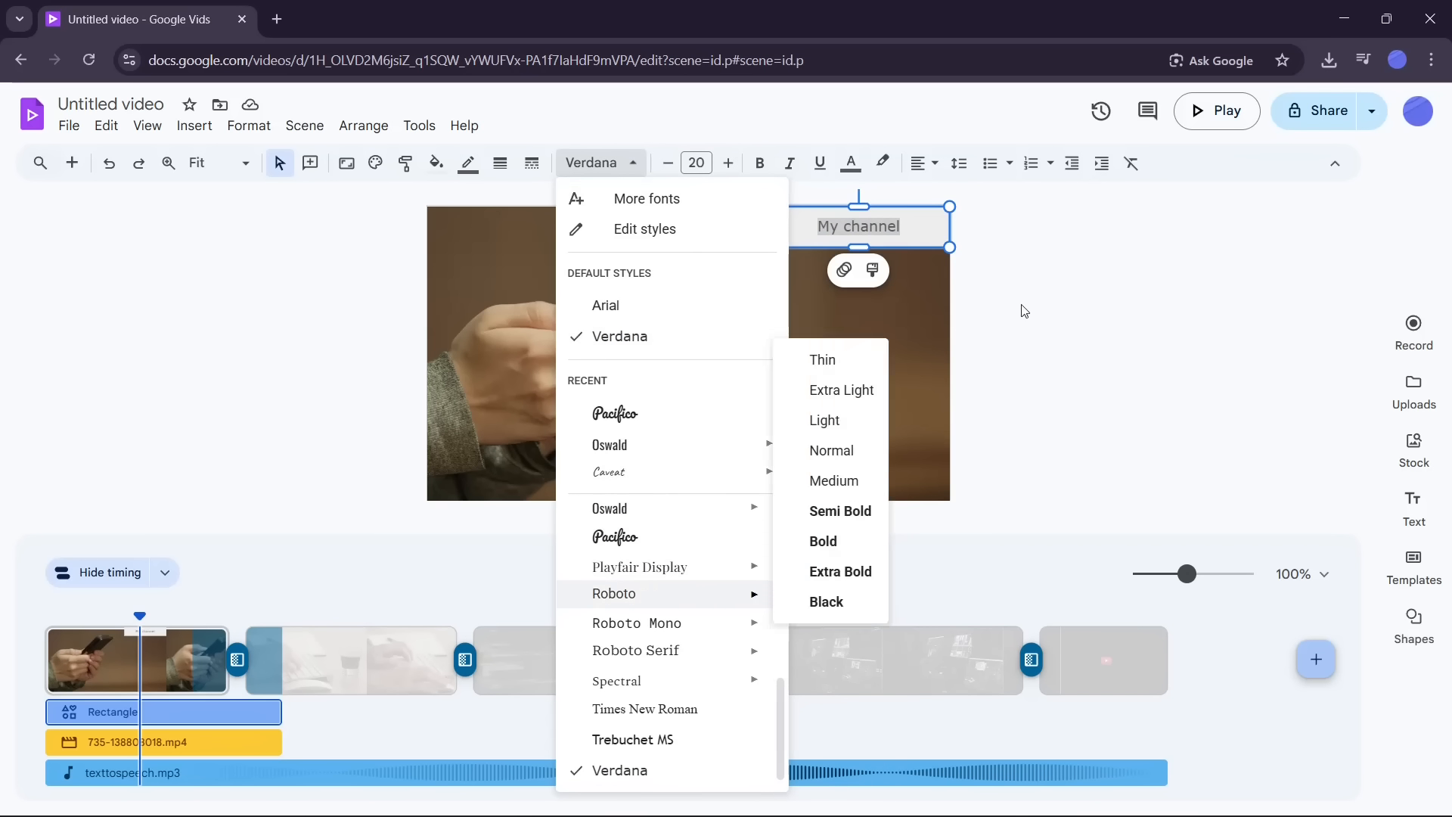
pyautogui.click(647, 519)
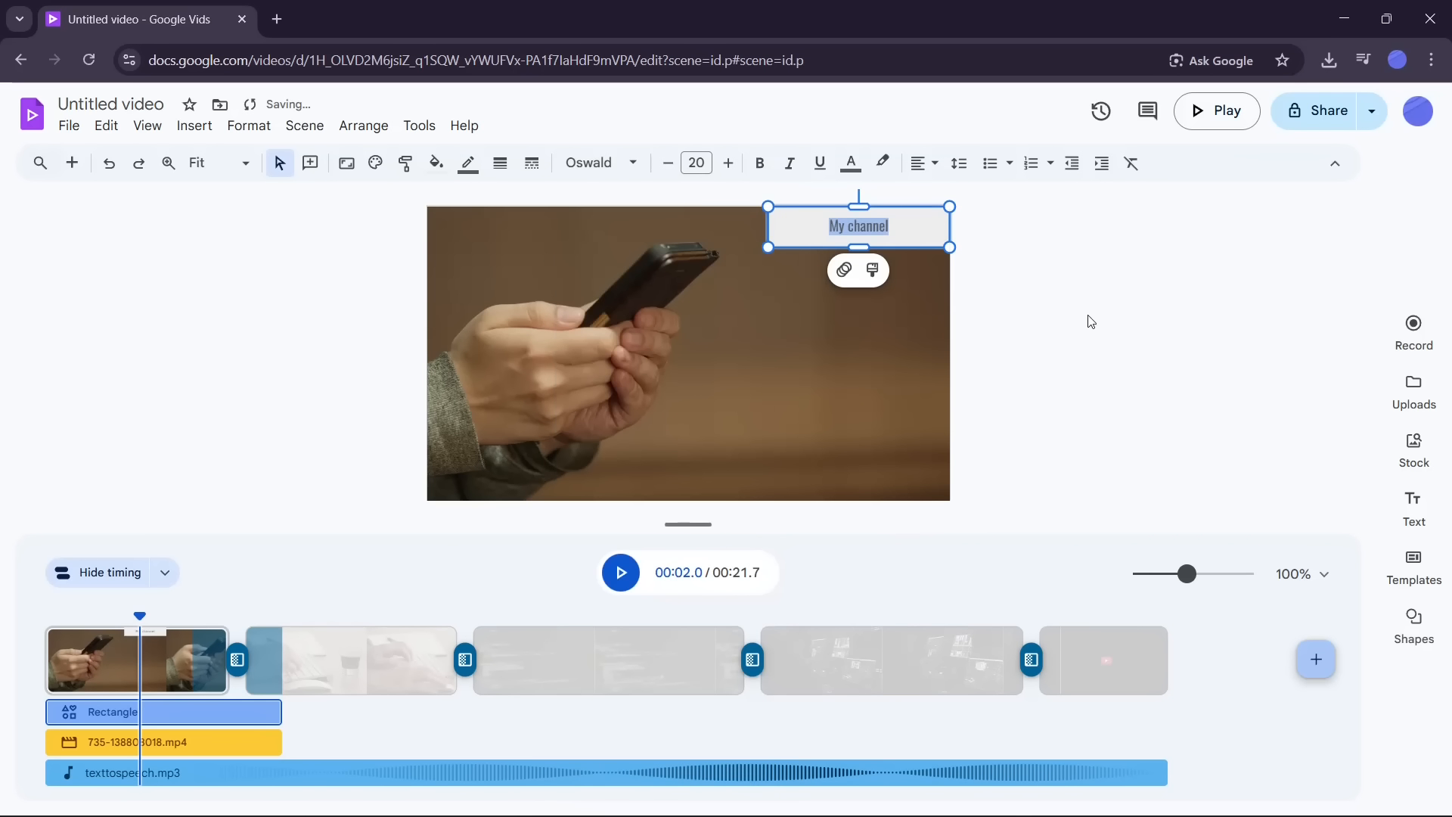
pyautogui.click(930, 173)
pyautogui.click(952, 199)
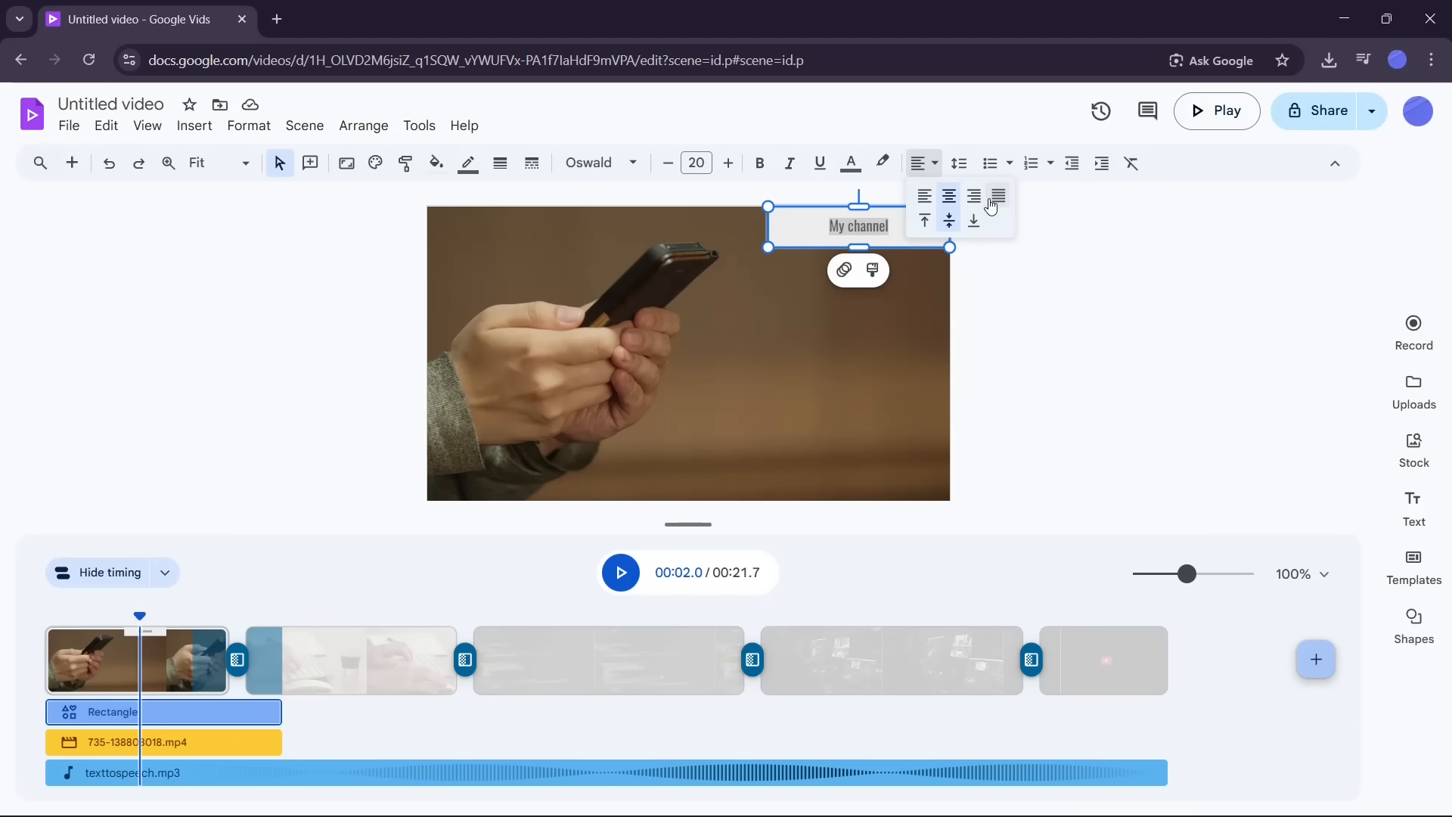
pyautogui.click(1070, 192)
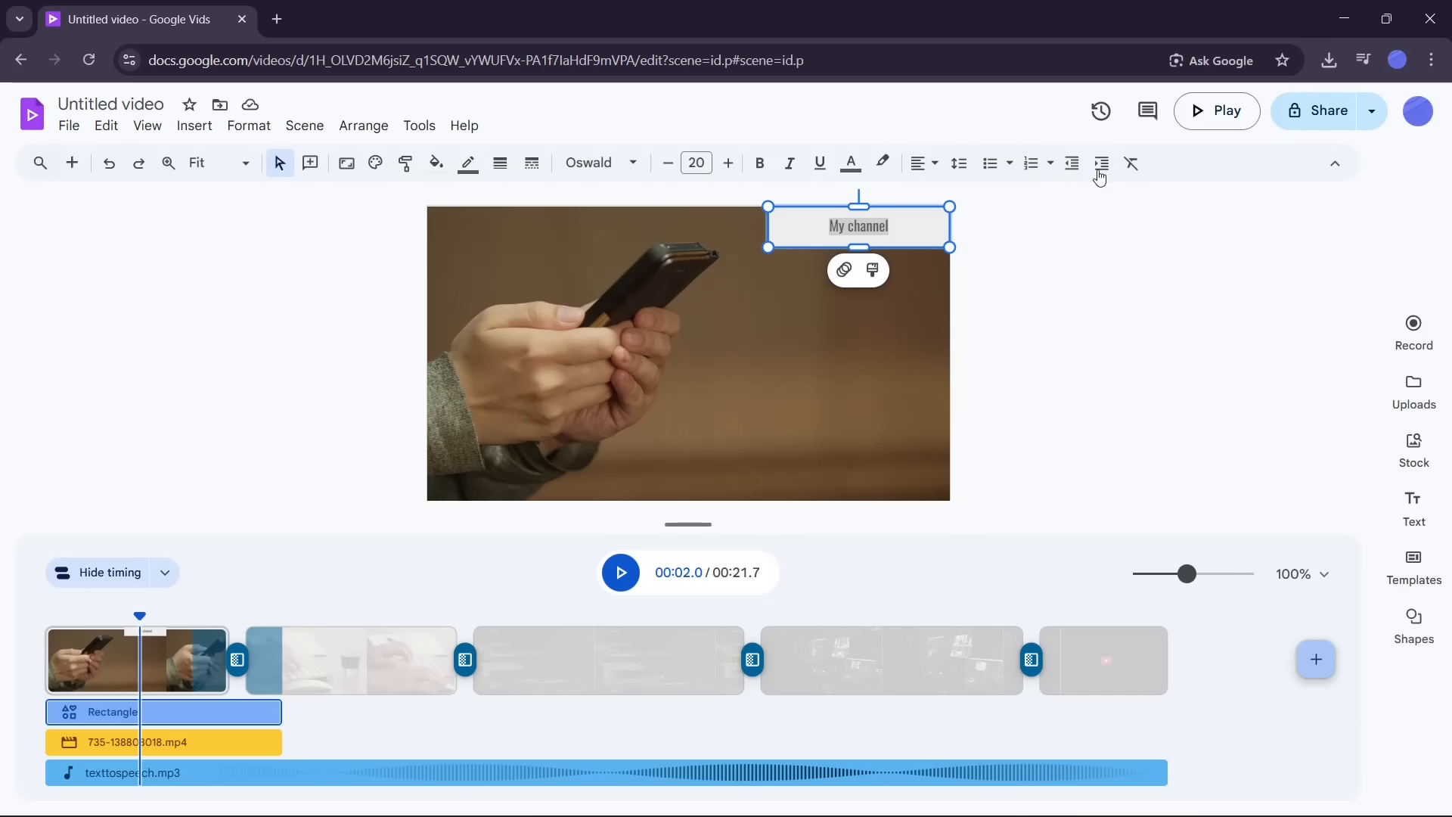
# Step: Format the "My channel" text in the default-style blue, bold, at font size 32
pyautogui.click(853, 164)
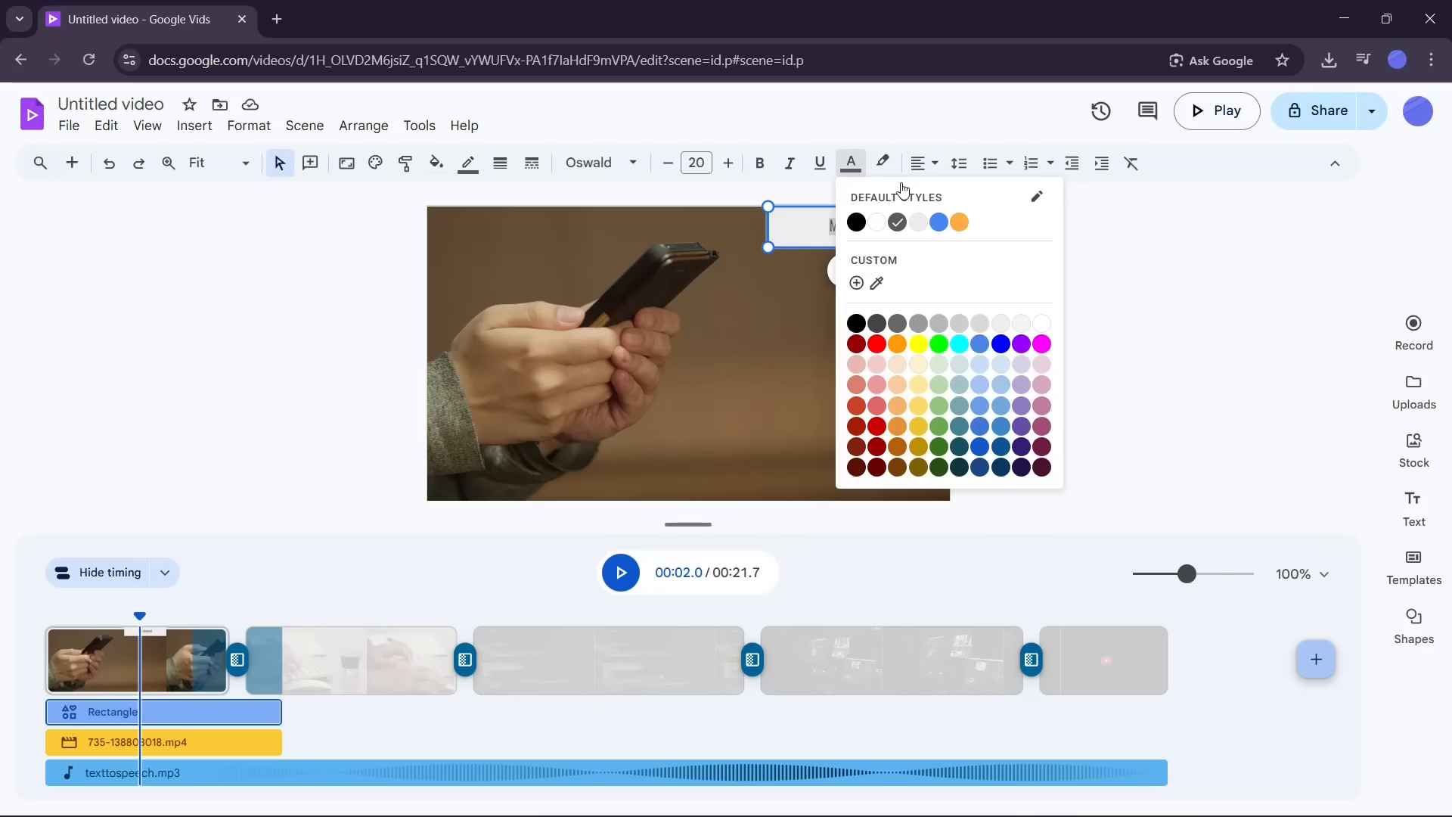
pyautogui.click(939, 222)
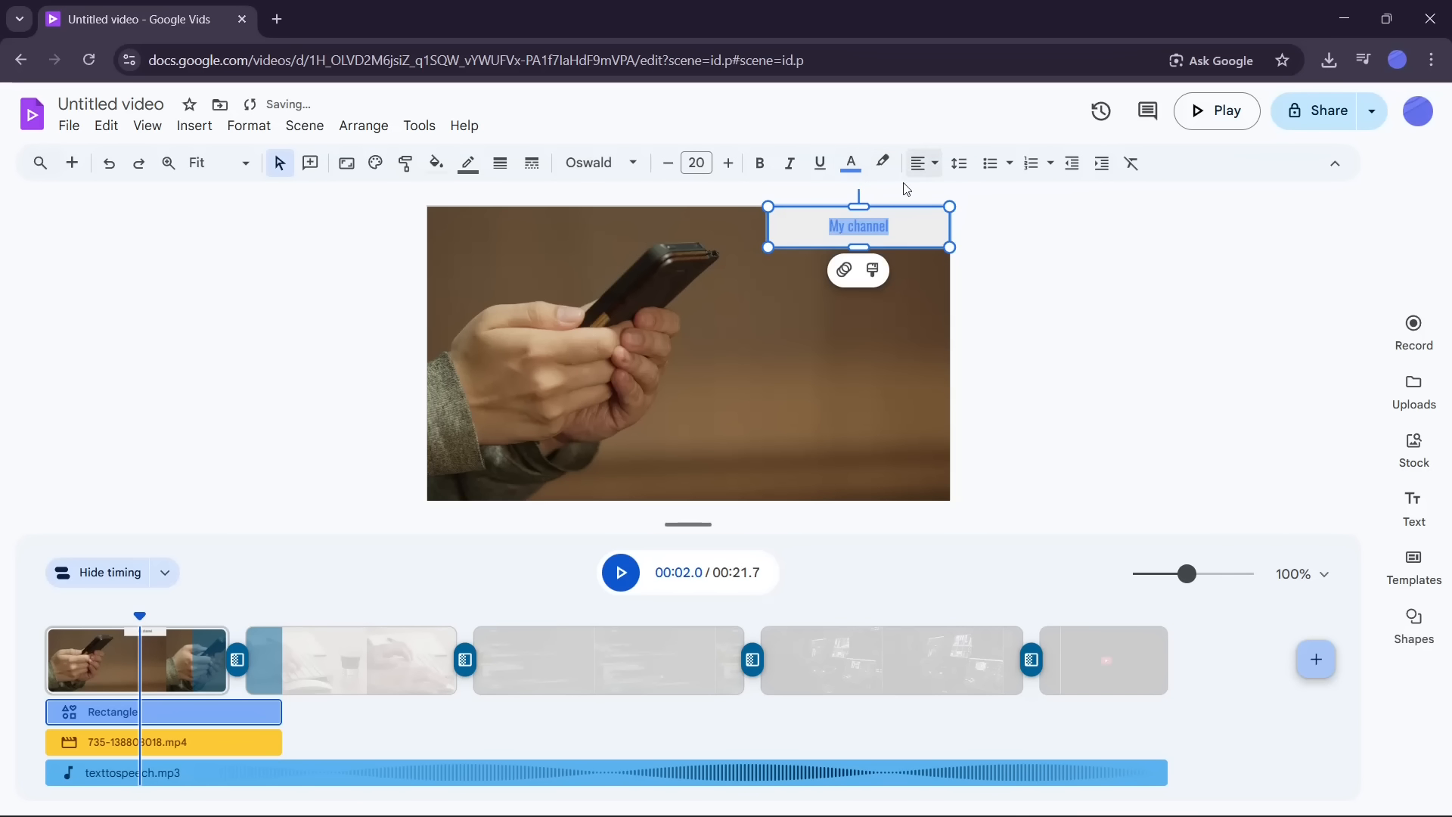
pyautogui.click(738, 167)
pyautogui.click(739, 167)
pyautogui.click(738, 166)
pyautogui.click(738, 167)
pyautogui.click(739, 166)
pyautogui.click(739, 166)
pyautogui.click(738, 167)
pyautogui.click(738, 166)
pyautogui.click(738, 167)
pyautogui.click(738, 166)
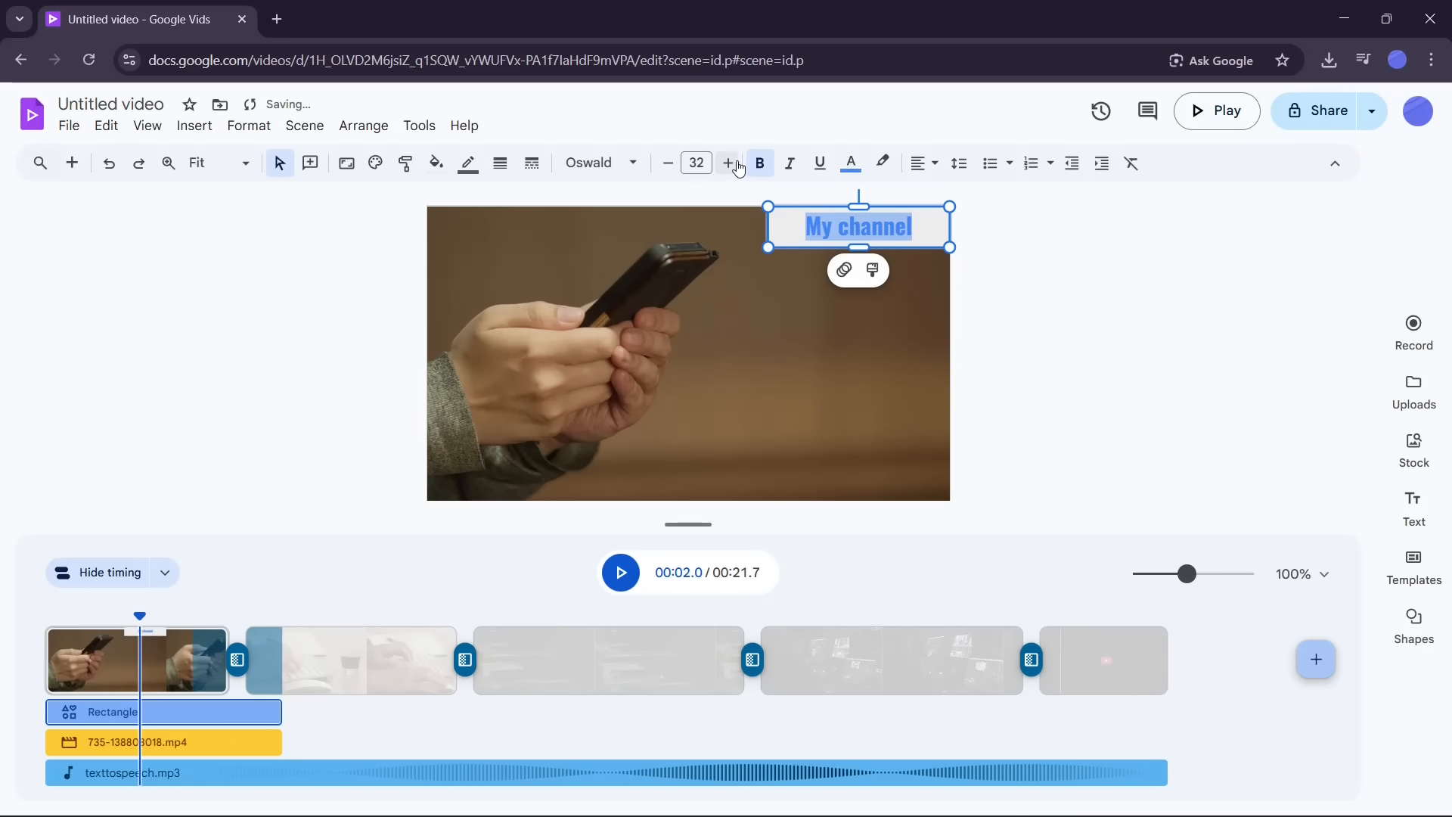
# Step: Set the label rectangle's border and solid fill colors to white
pyautogui.click(475, 167)
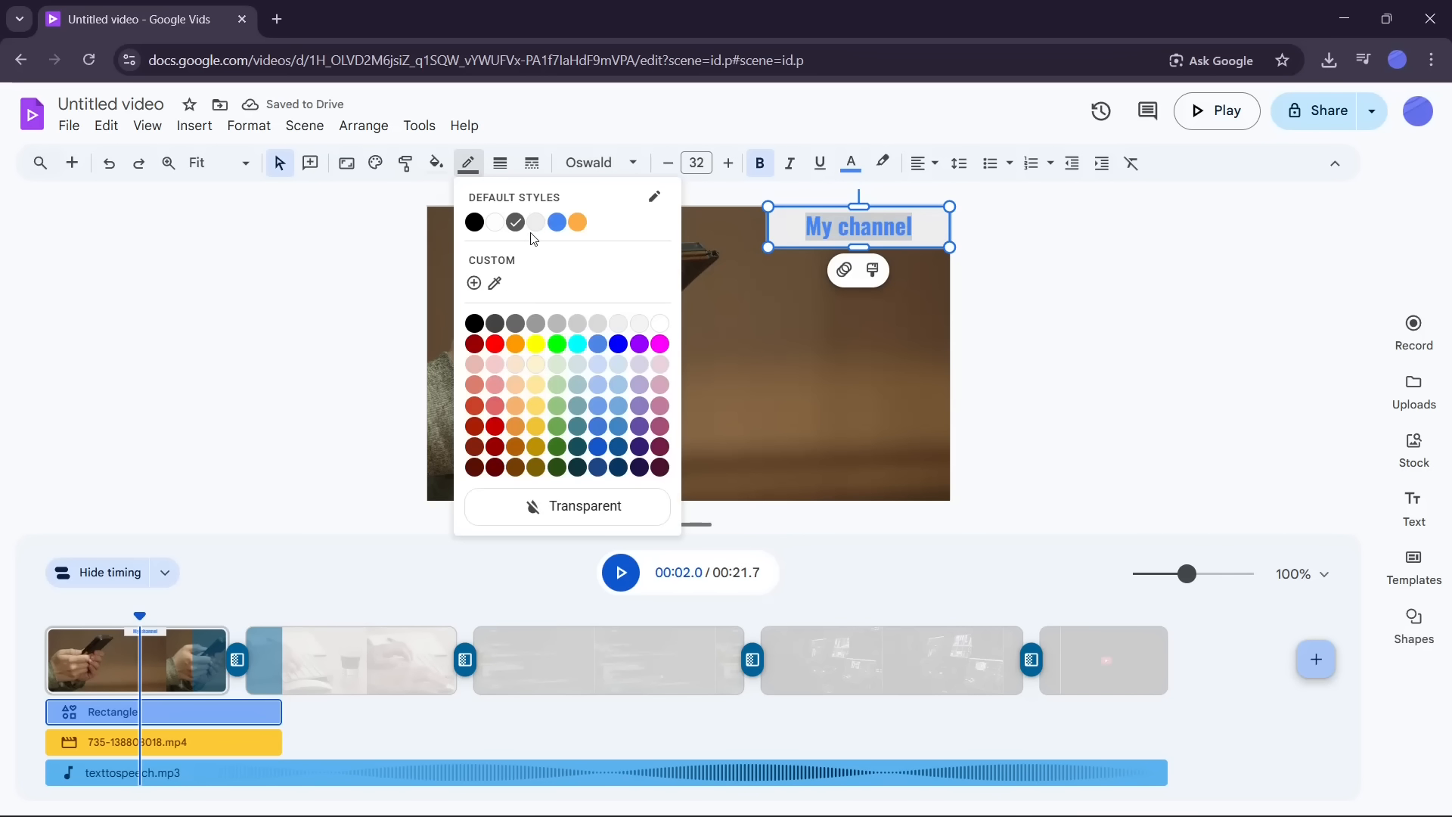
pyautogui.click(492, 222)
pyautogui.click(1063, 295)
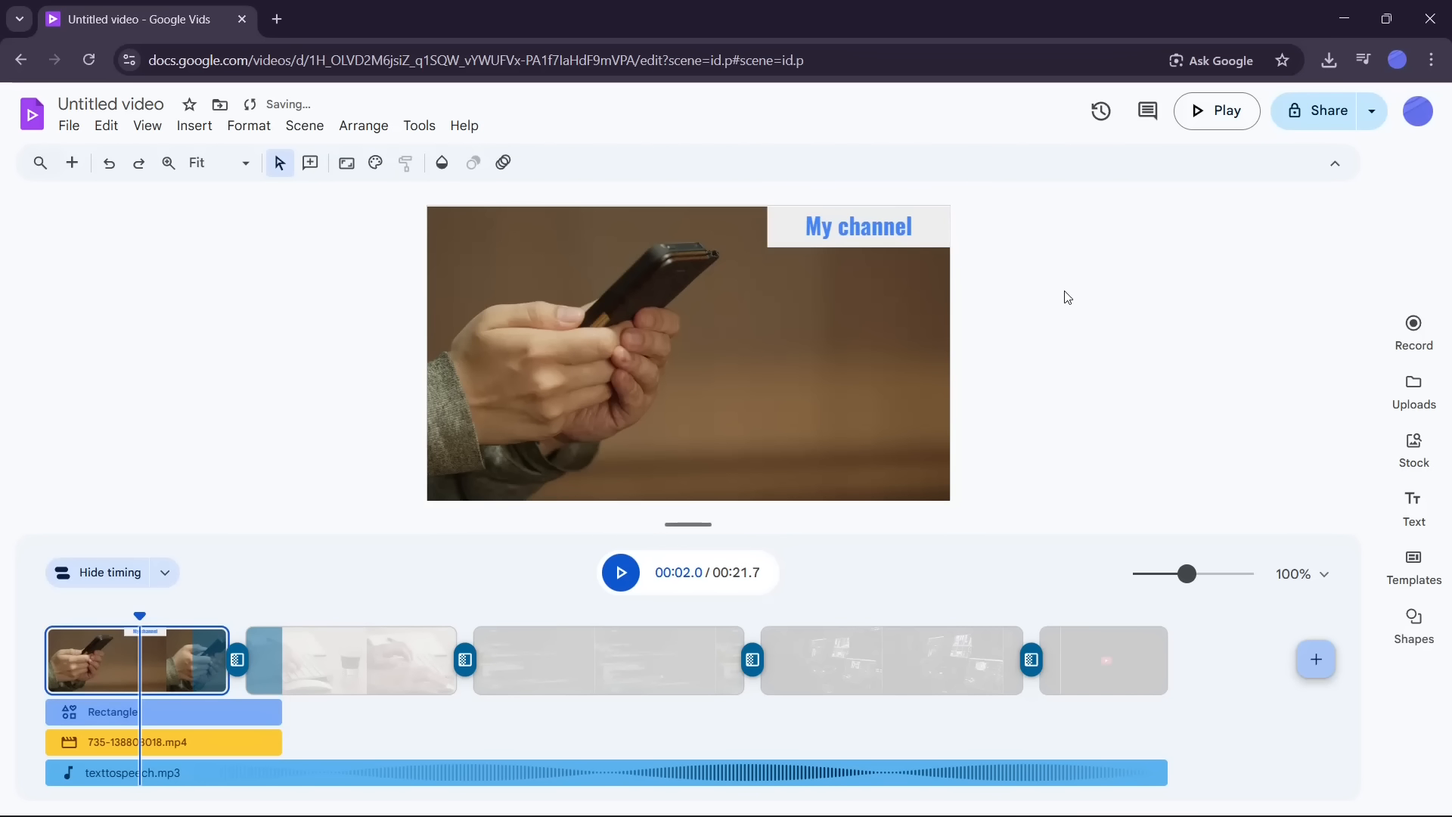
pyautogui.click(795, 223)
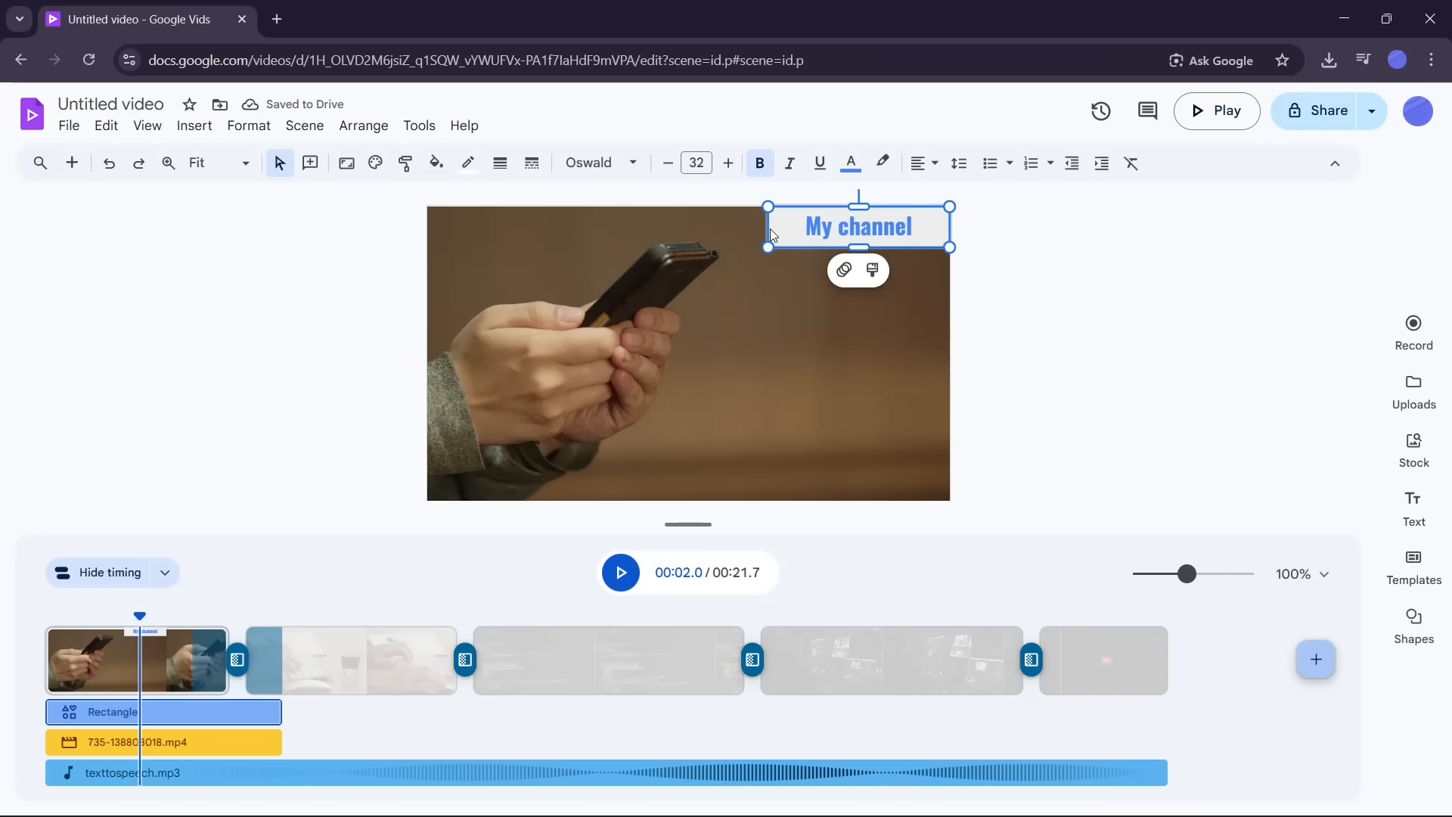
pyautogui.click(436, 164)
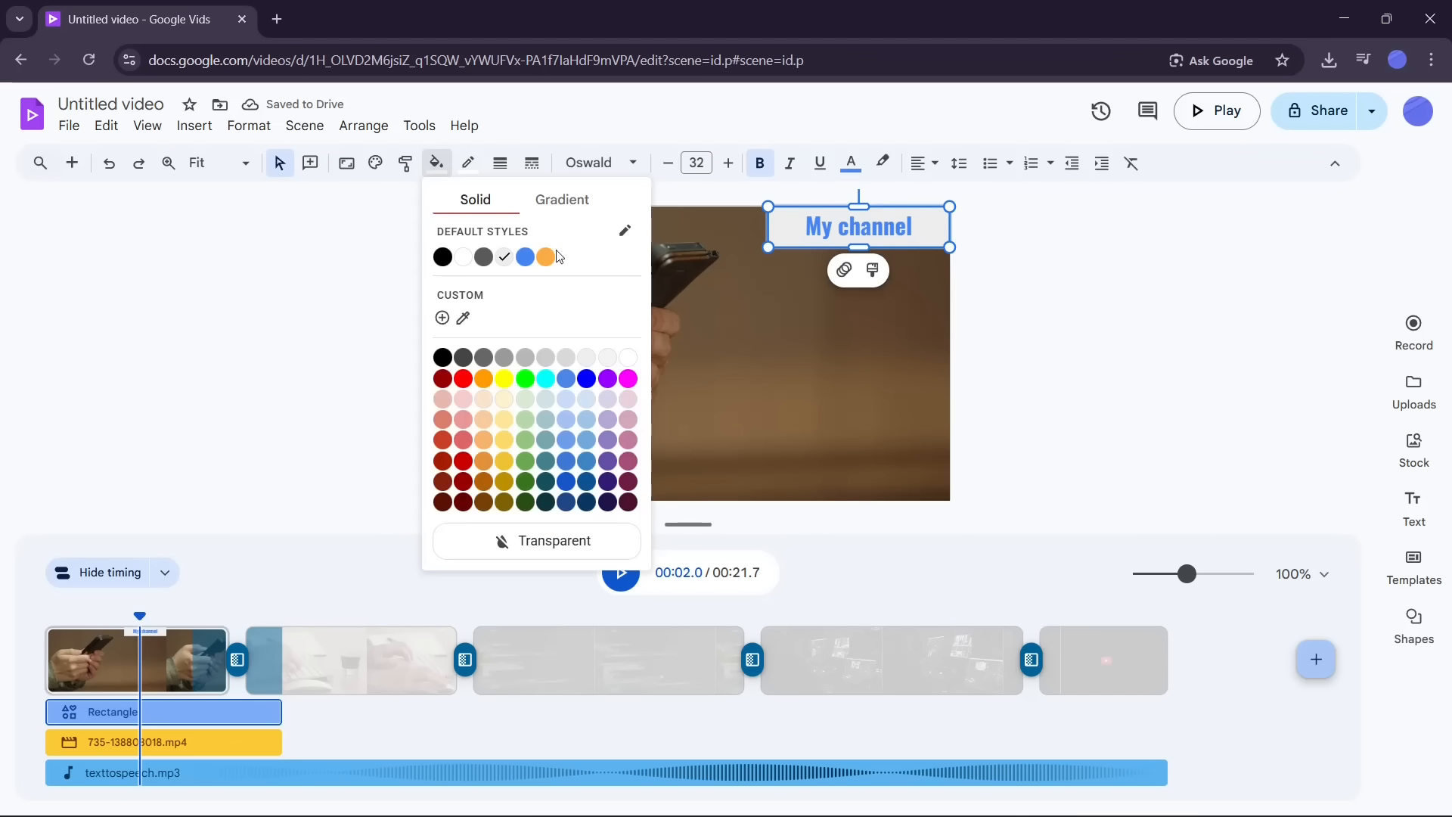
pyautogui.click(459, 261)
pyautogui.click(1090, 316)
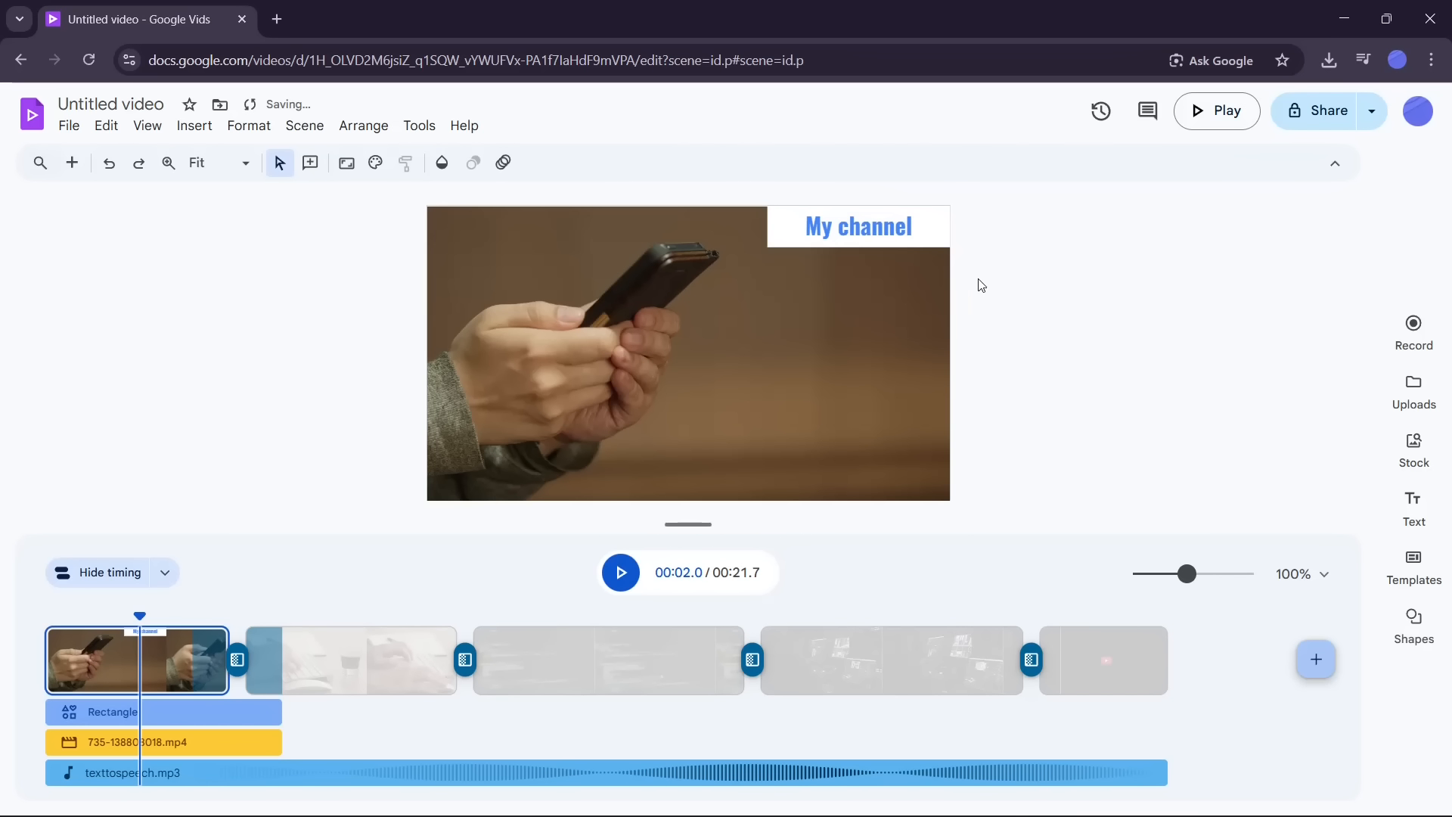
# Step: Nudge the white label rectangle flush into the frame's upper-right corner
pyautogui.click(939, 228)
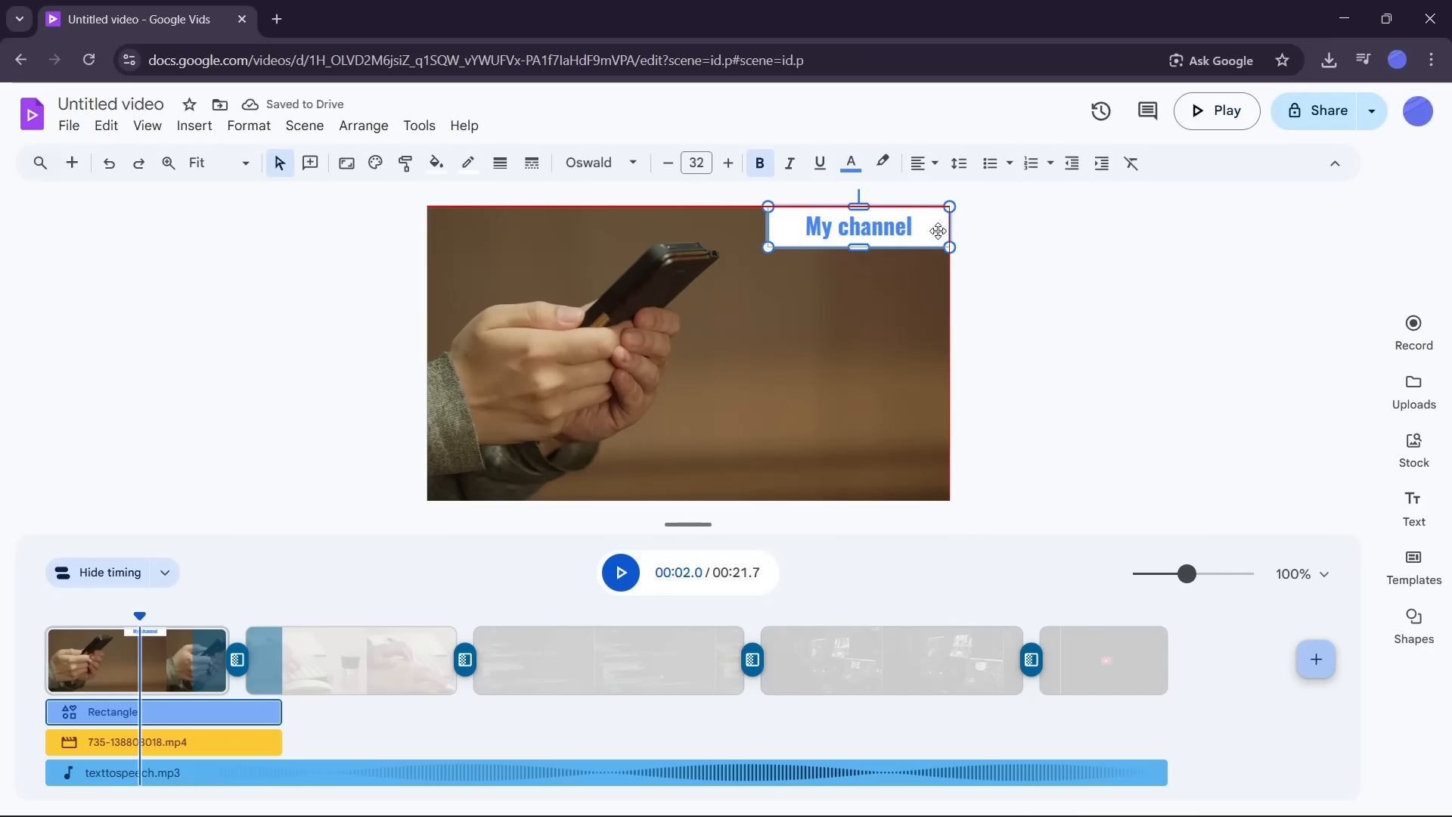
pyautogui.click(1083, 252)
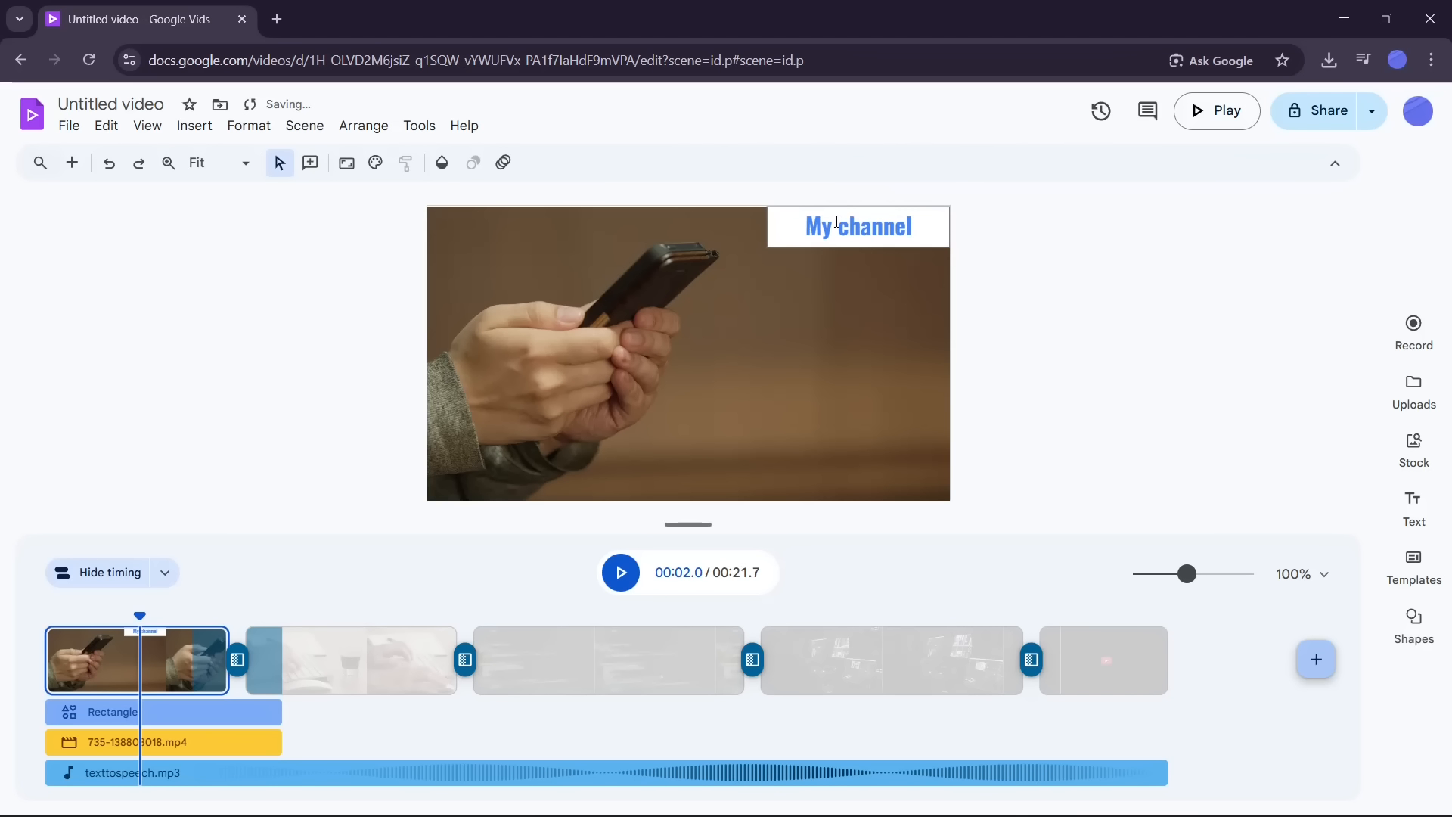
pyautogui.click(939, 238)
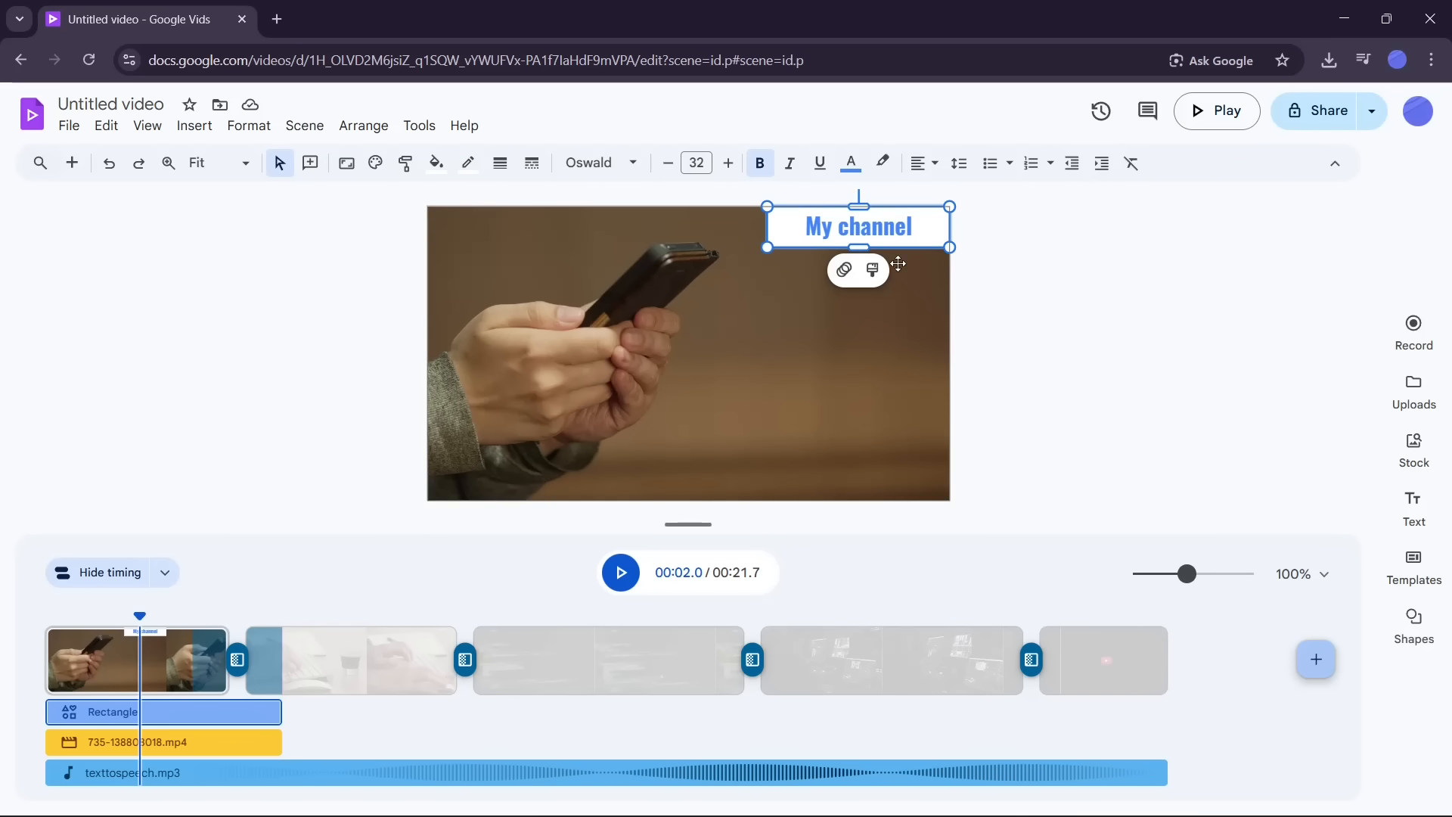
# Step: Open the label rectangle's animation settings and apply the Typewriter enter and exit animation
pyautogui.rightClick(931, 234)
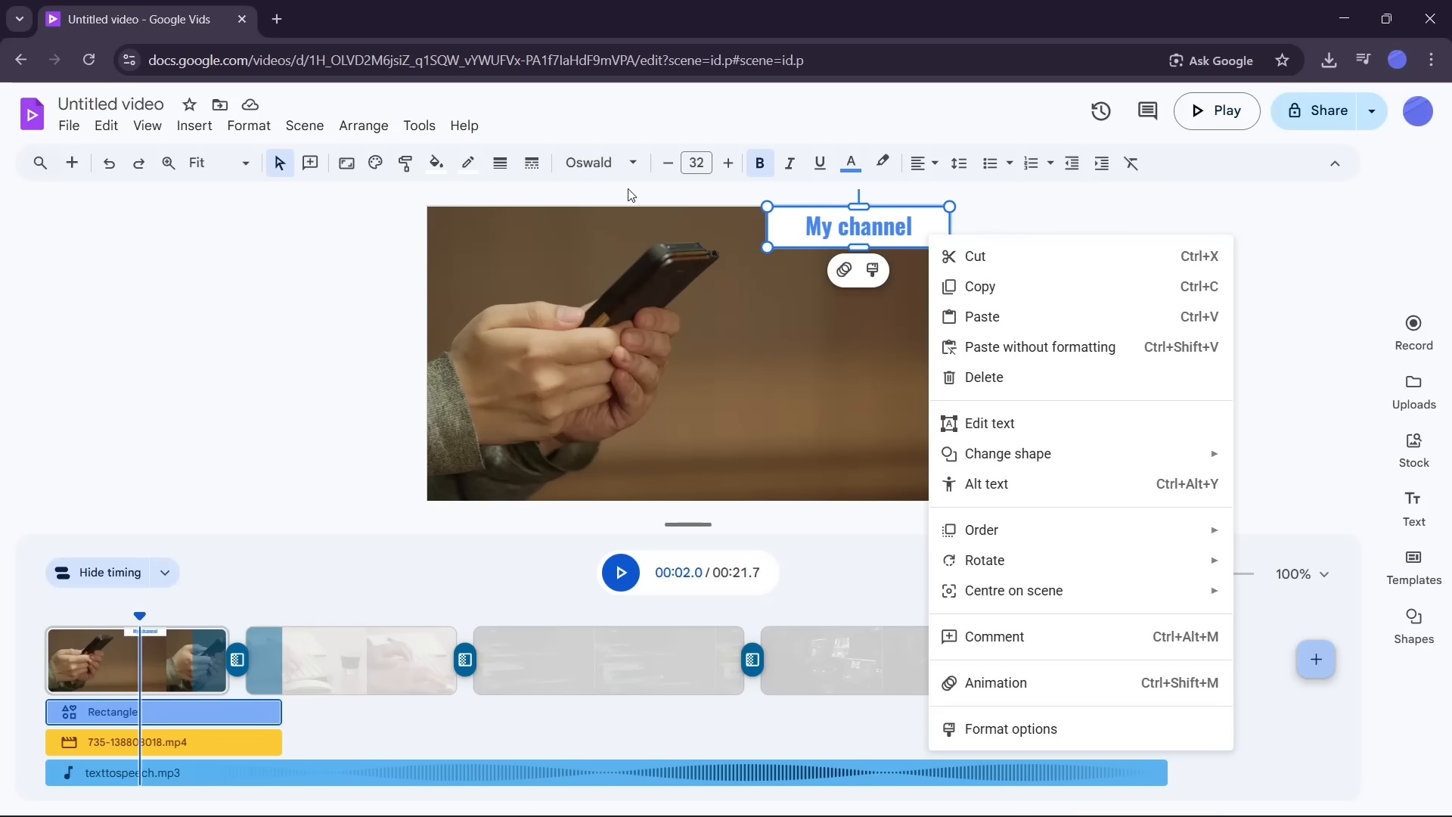
pyautogui.click(176, 707)
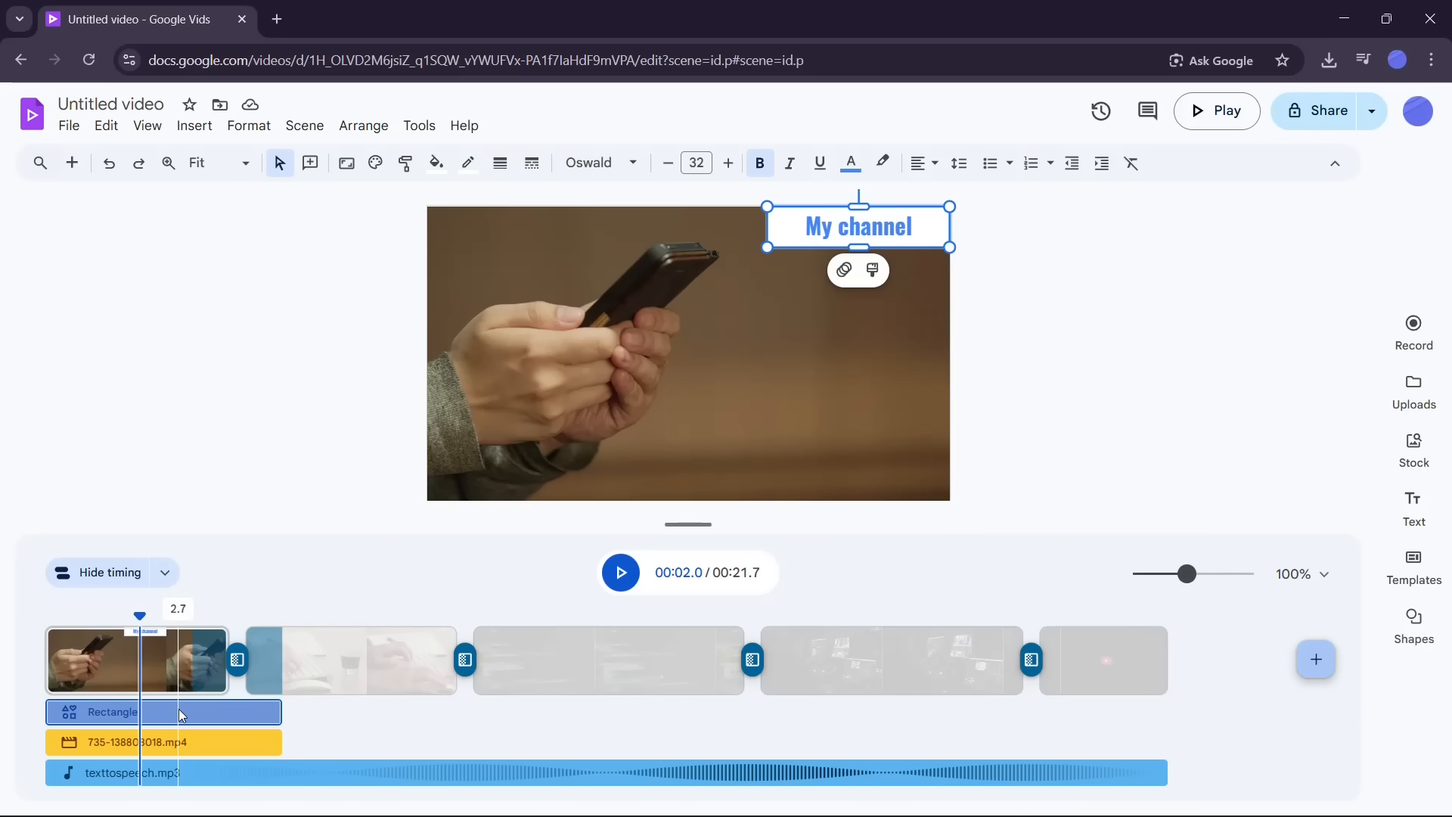
pyautogui.rightClick(179, 709)
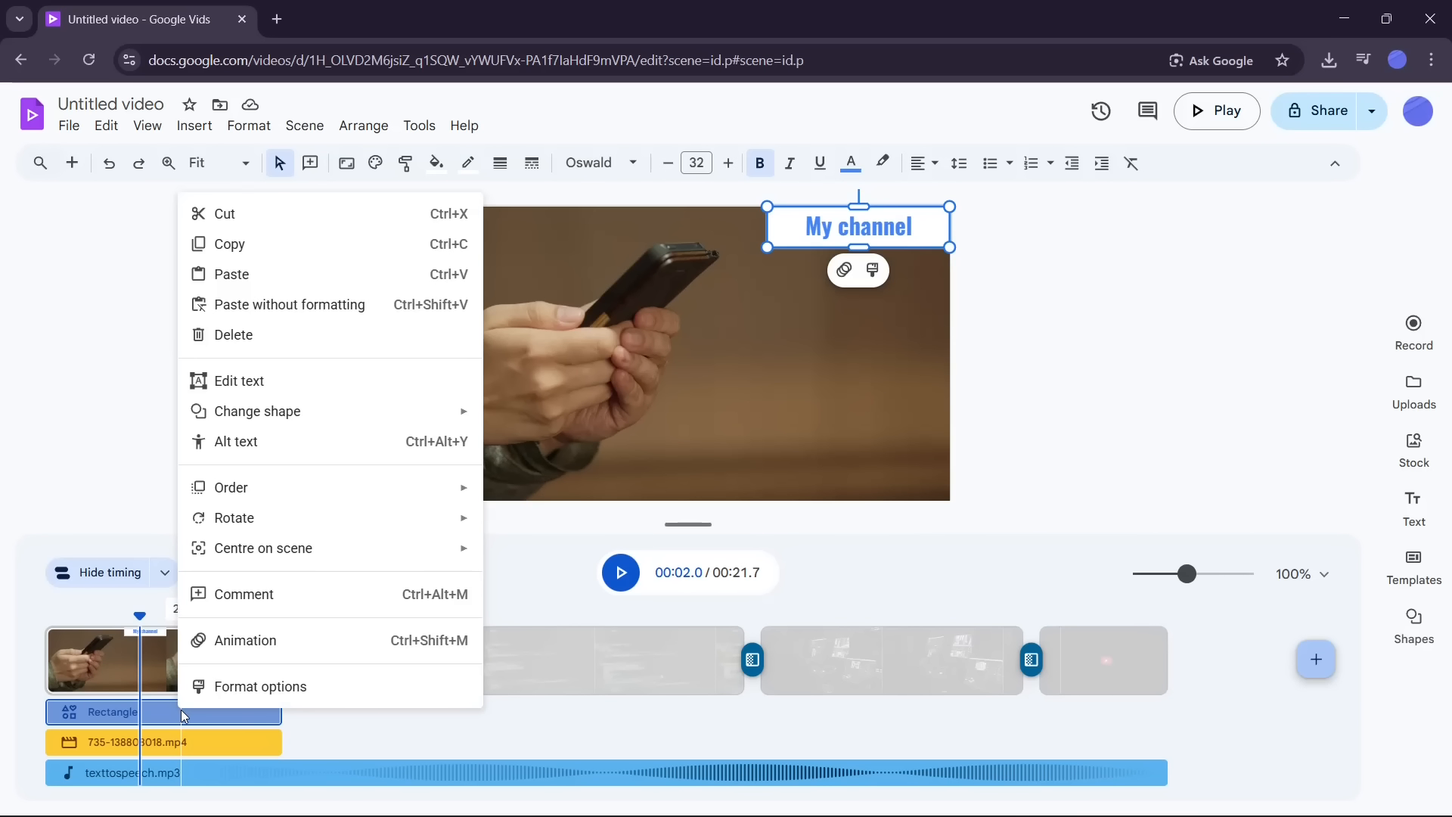
pyautogui.click(242, 642)
pyautogui.click(1299, 366)
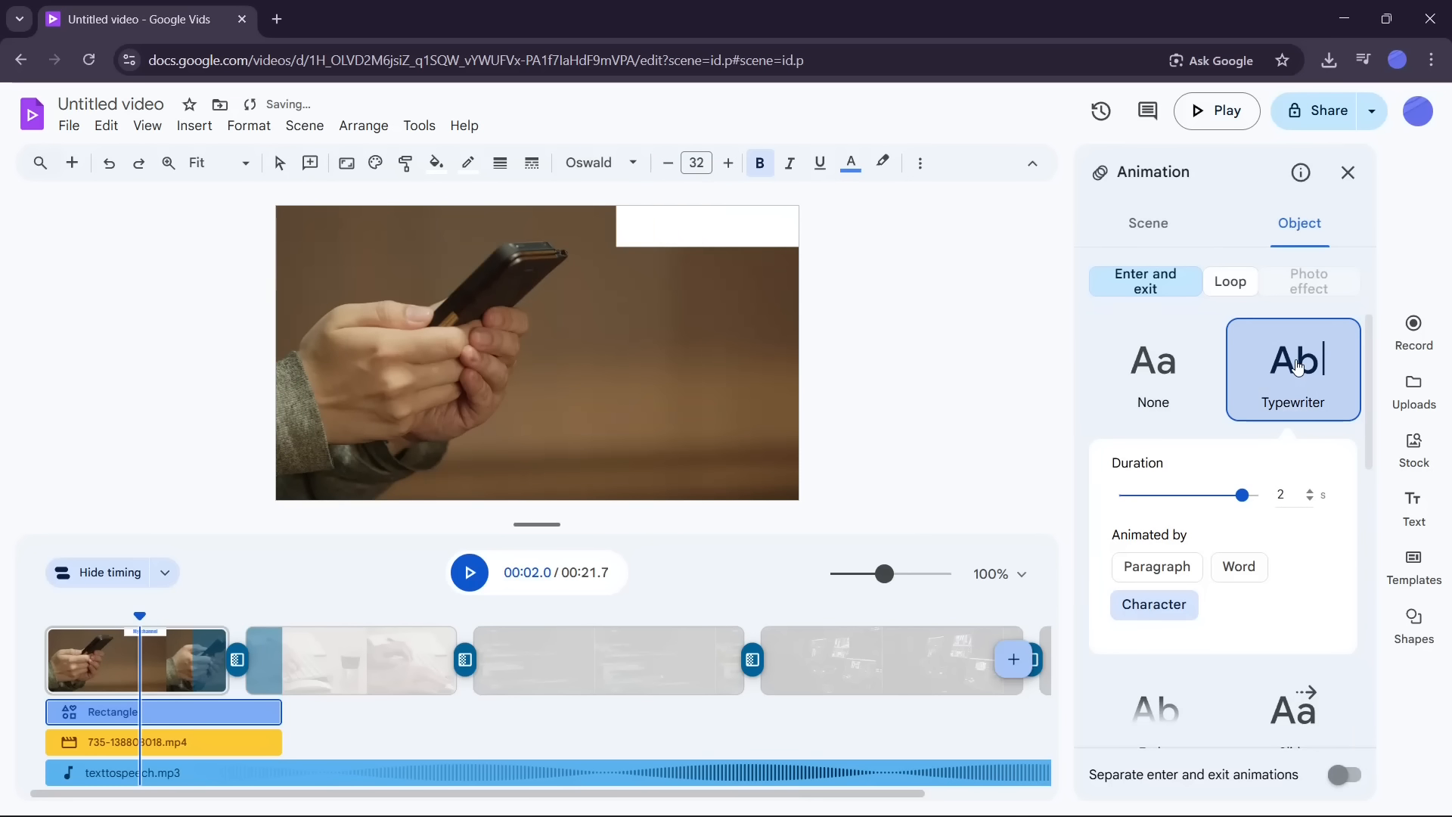
# Step: Try the Fade, Slide, Rise, Scale and Spin enter and exit animations on the label
pyautogui.scroll(-4, 1210, 451)
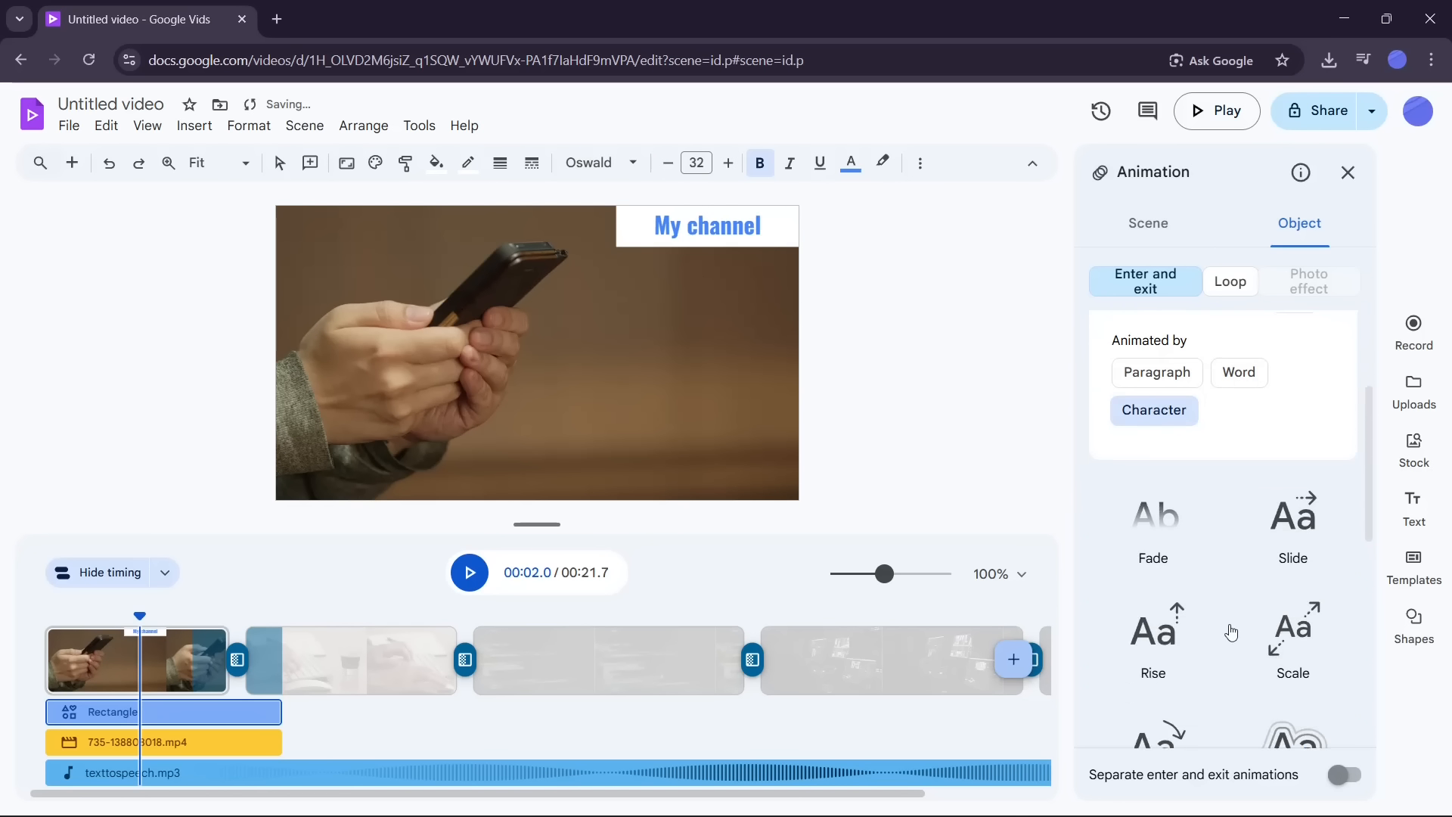
pyautogui.click(1158, 435)
pyautogui.click(1294, 443)
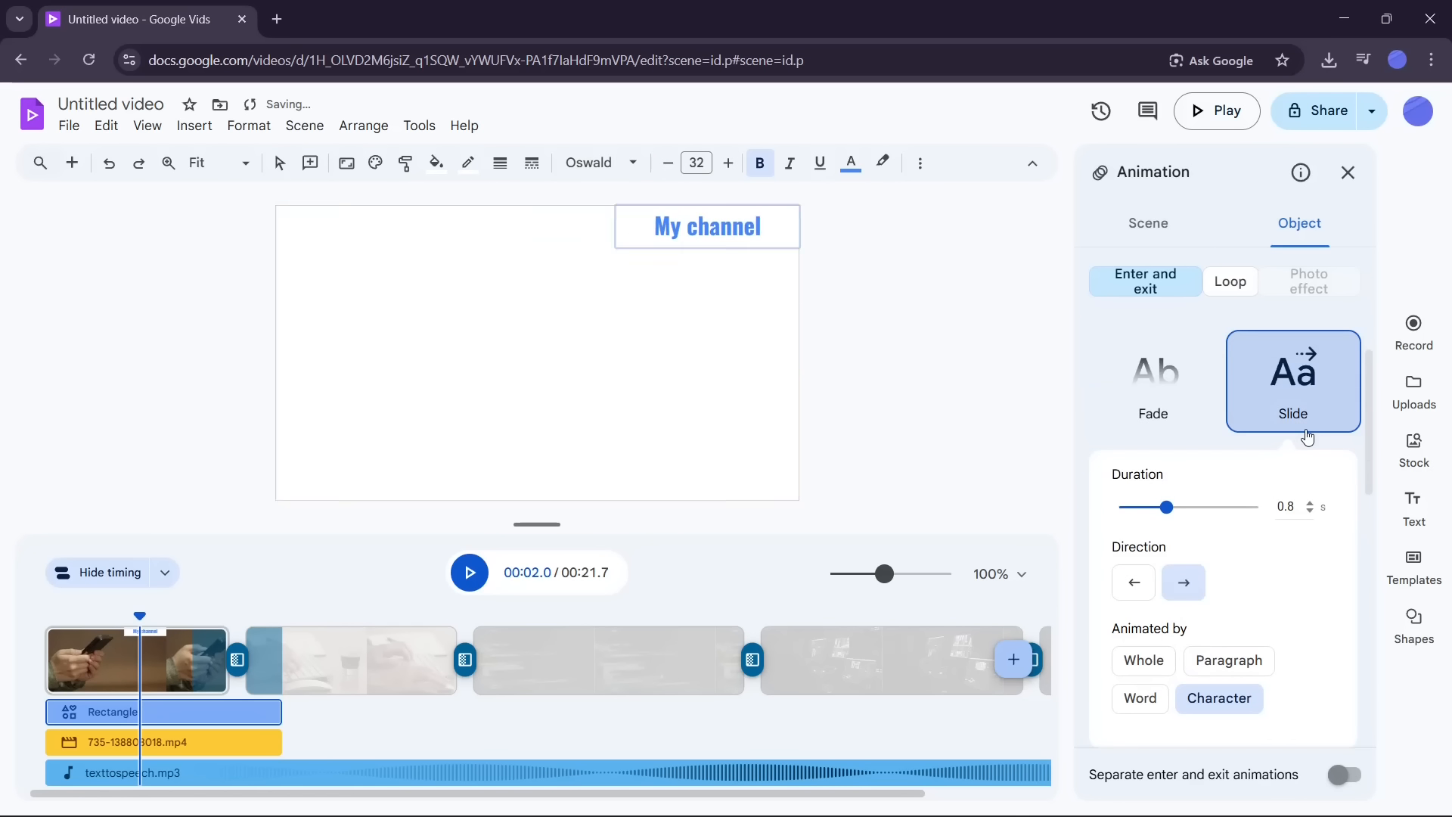
pyautogui.scroll(-5, 1306, 404)
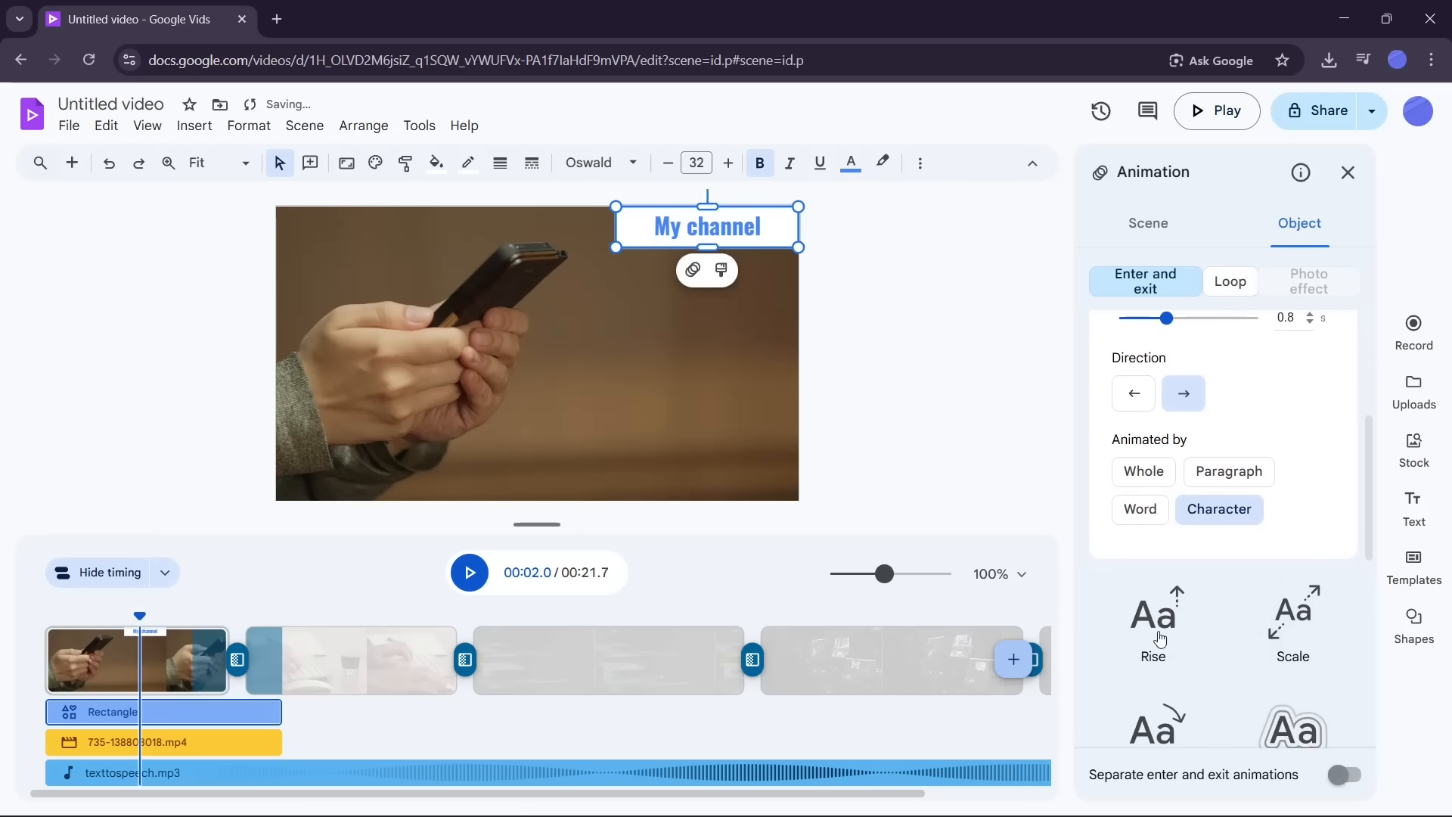
pyautogui.click(1154, 522)
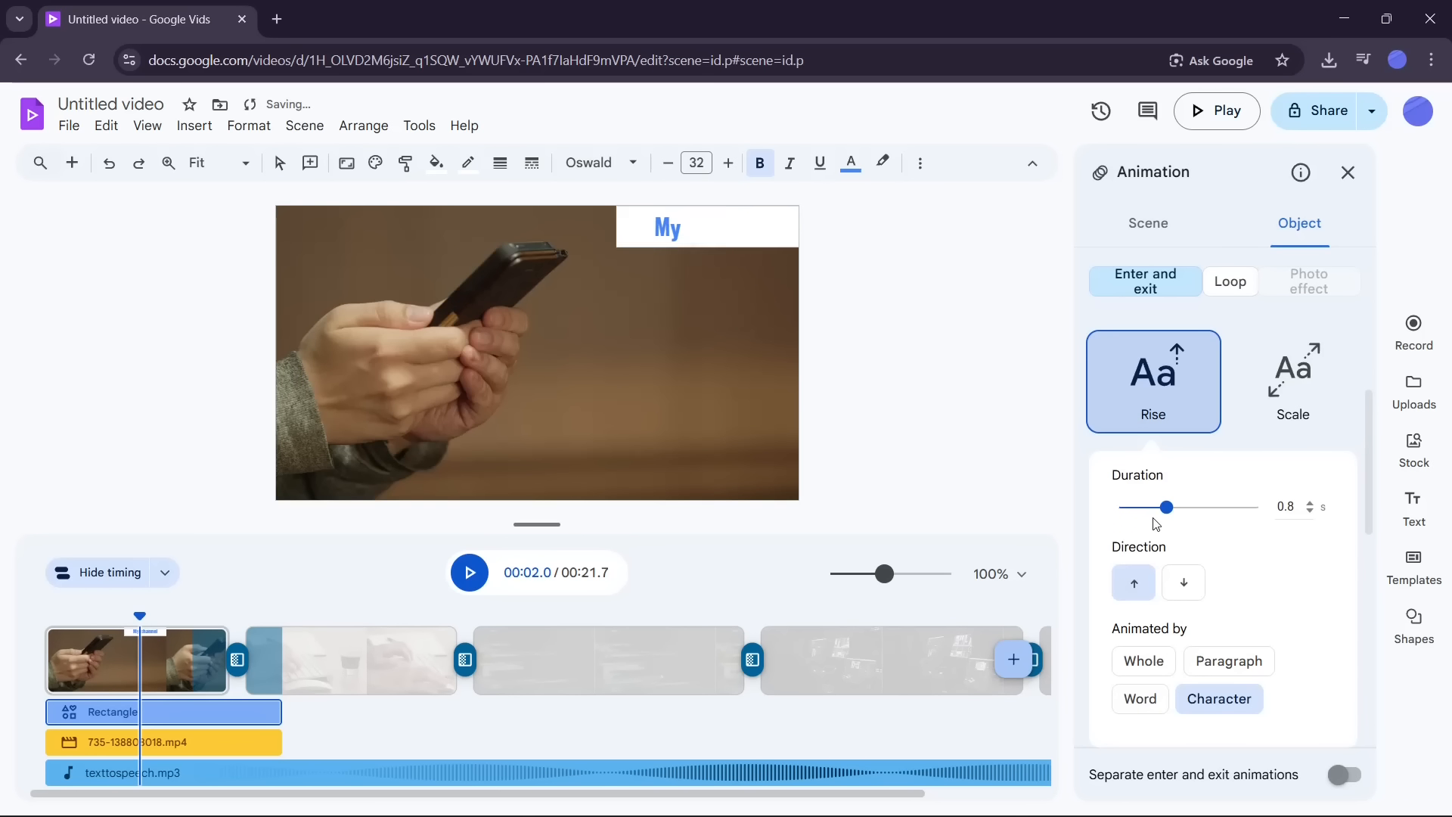
pyautogui.click(1290, 401)
pyautogui.click(1151, 473)
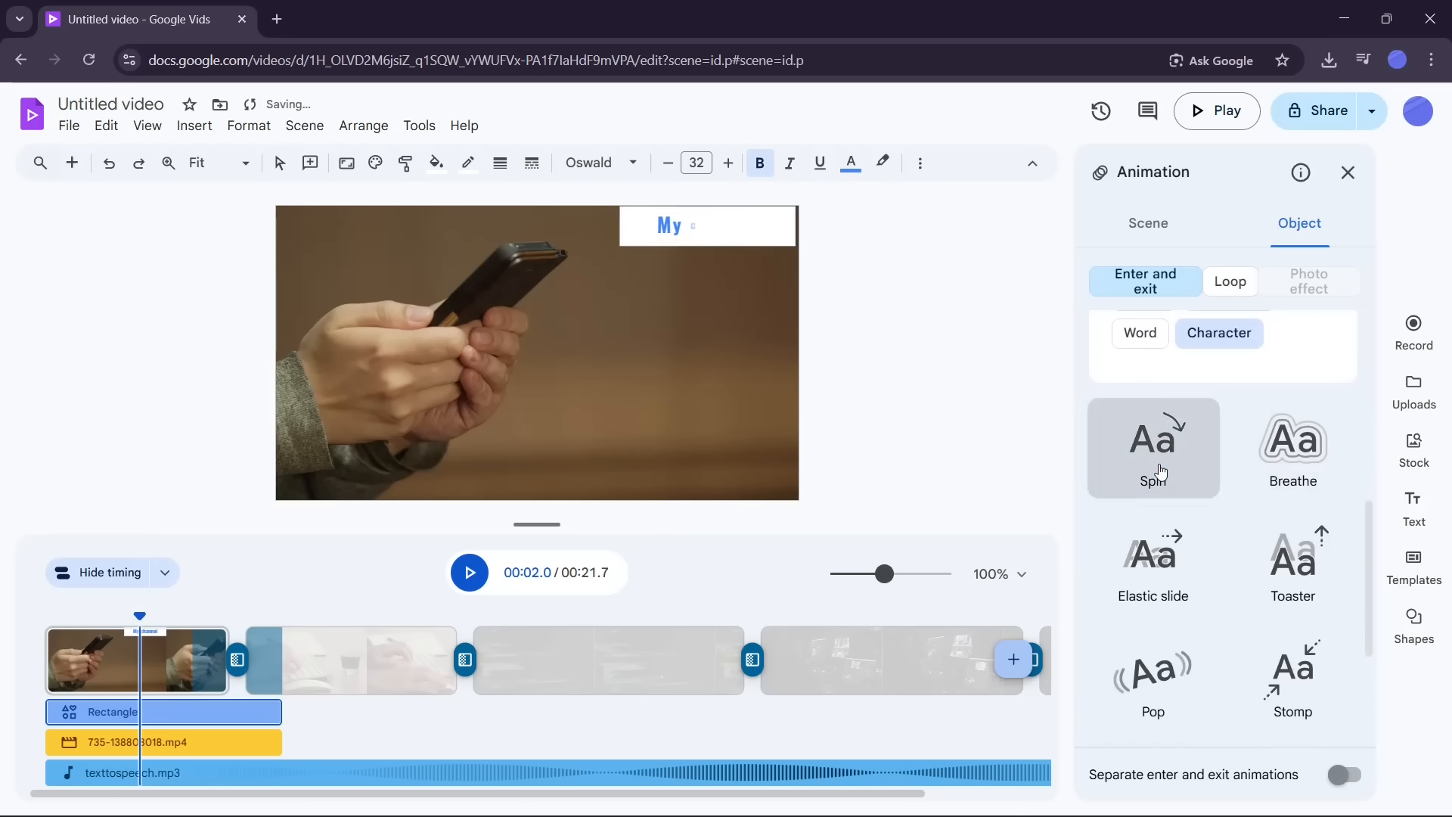
# Step: Try the Breathe, Elastic slide, Toaster, Pop and Stomp animations on the label
pyautogui.click(1283, 452)
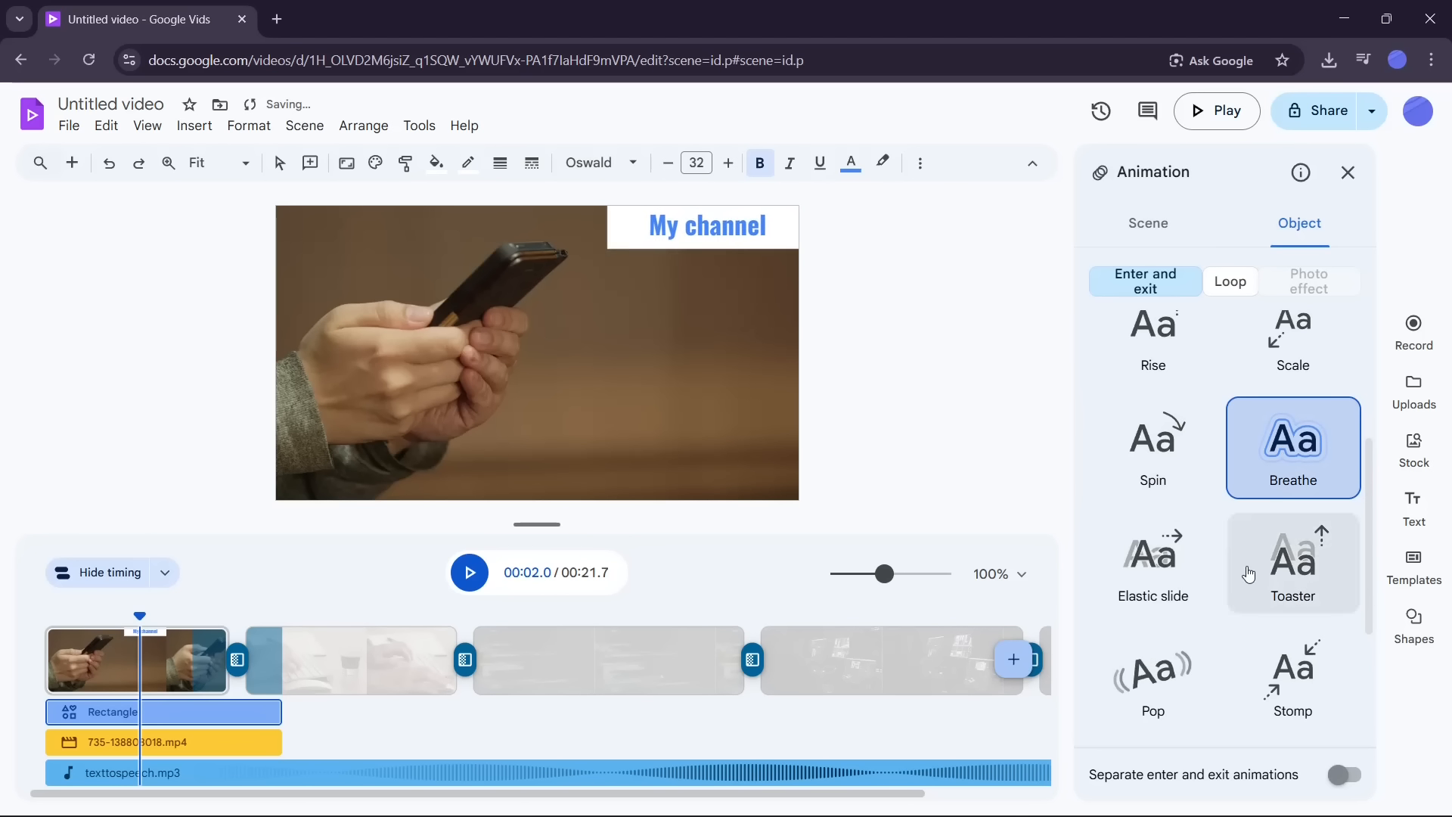
pyautogui.click(1153, 560)
pyautogui.click(1314, 457)
pyautogui.scroll(-4, 1314, 454)
pyautogui.click(1151, 560)
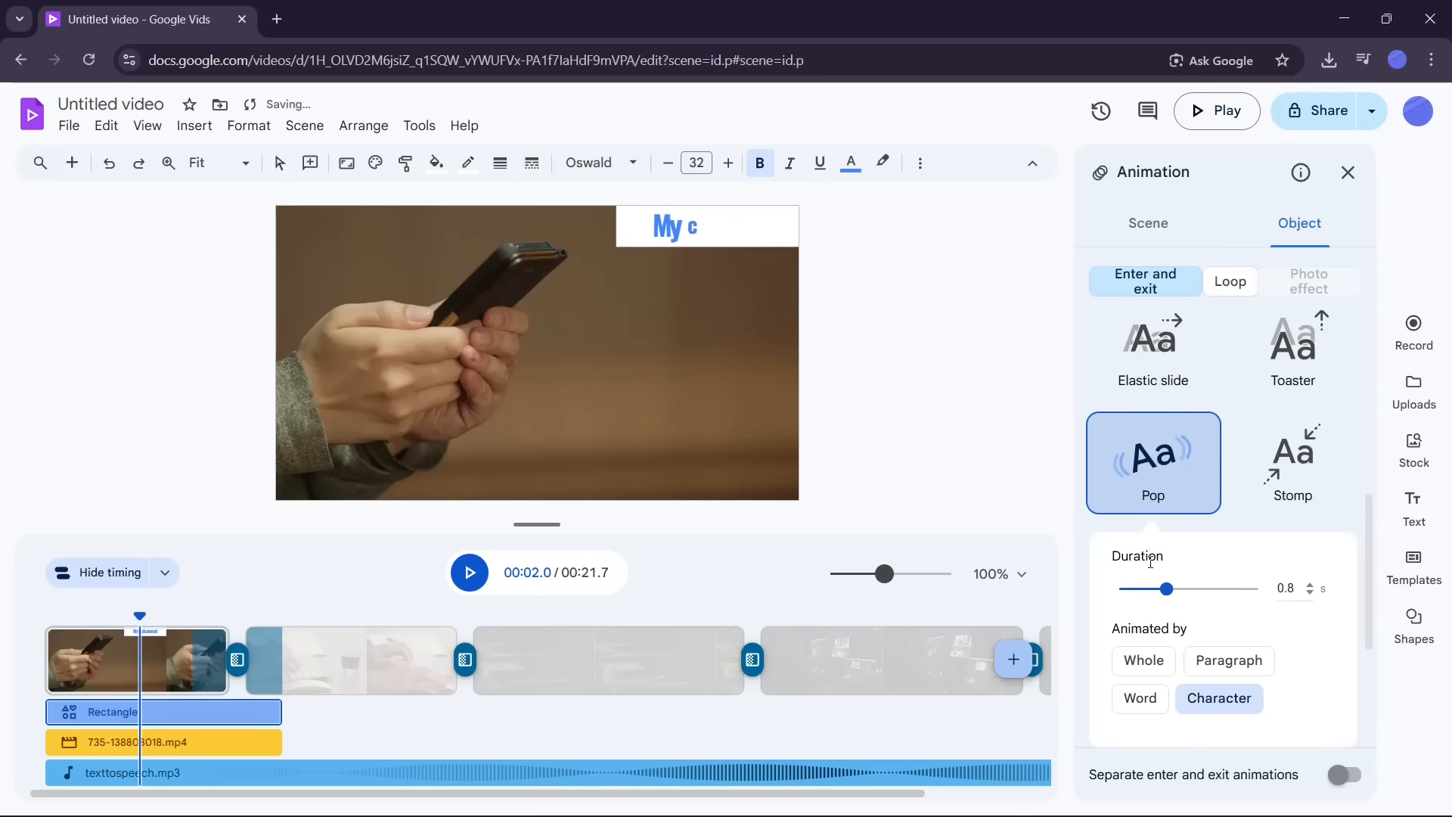
pyautogui.click(1299, 465)
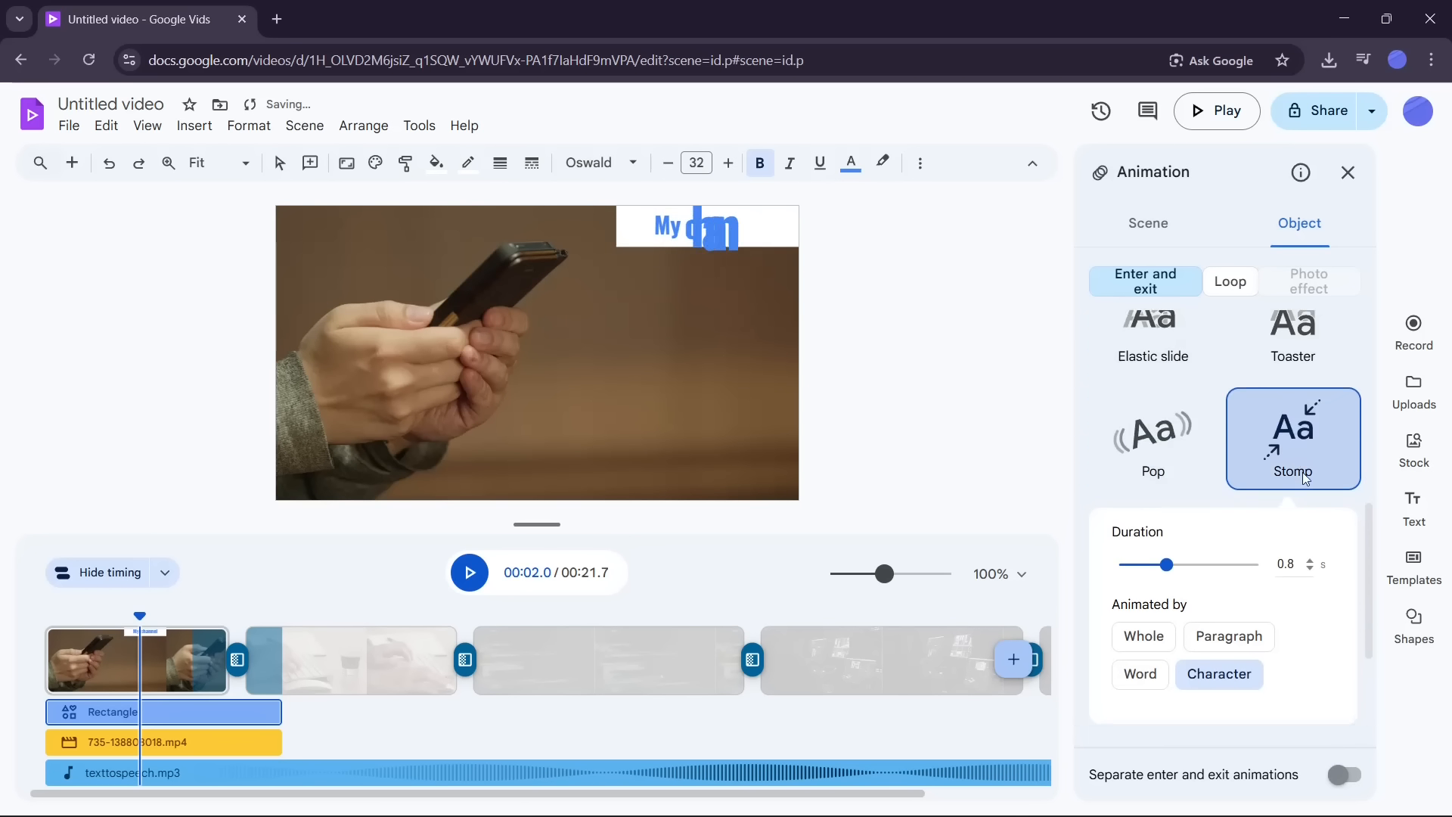
# Step: Try the Twist, Shake and Flicker animations on the label
pyautogui.scroll(-2, 1302, 473)
pyautogui.scroll(-2, 1167, 700)
pyautogui.click(1174, 580)
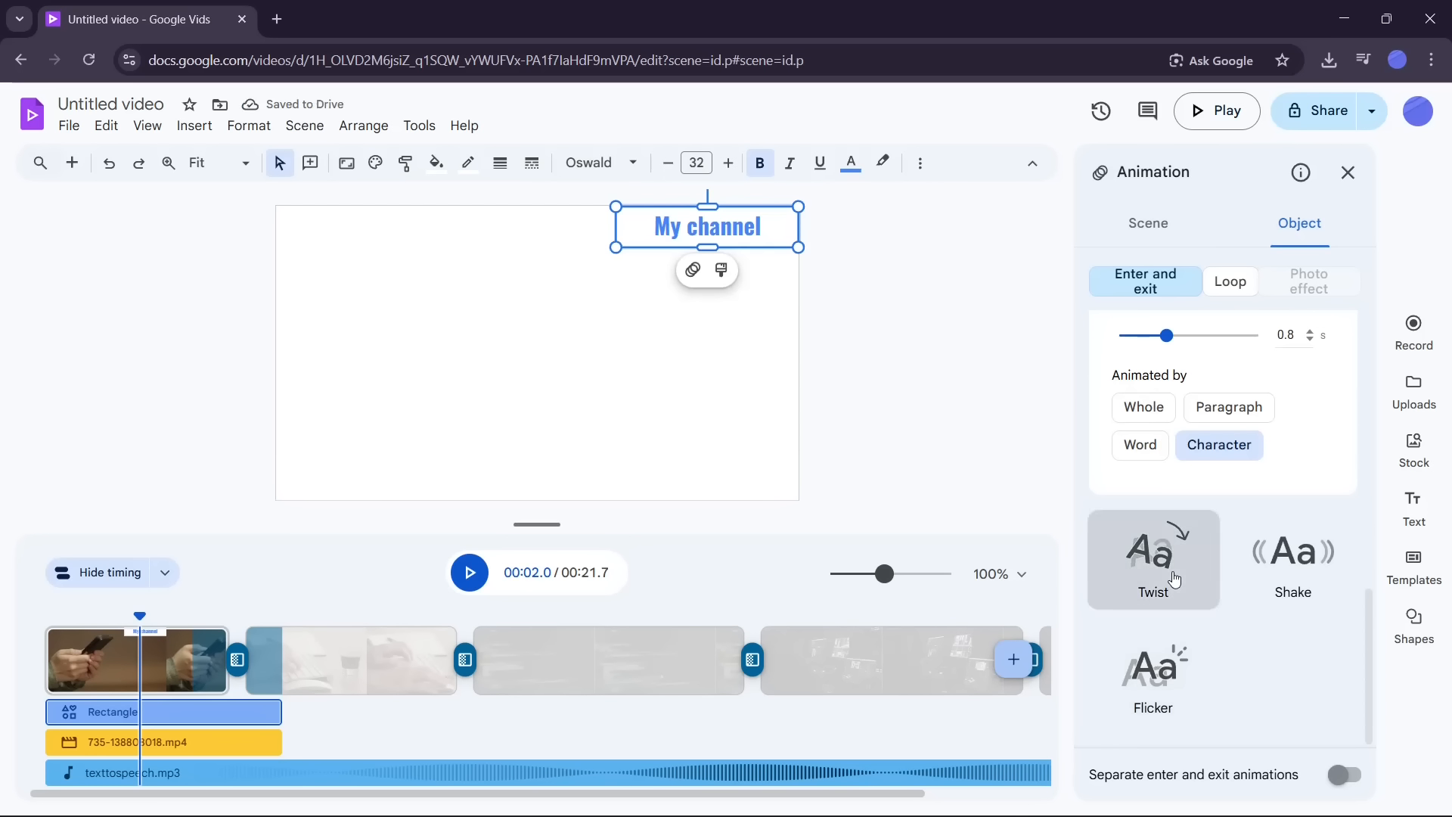
pyautogui.click(1289, 584)
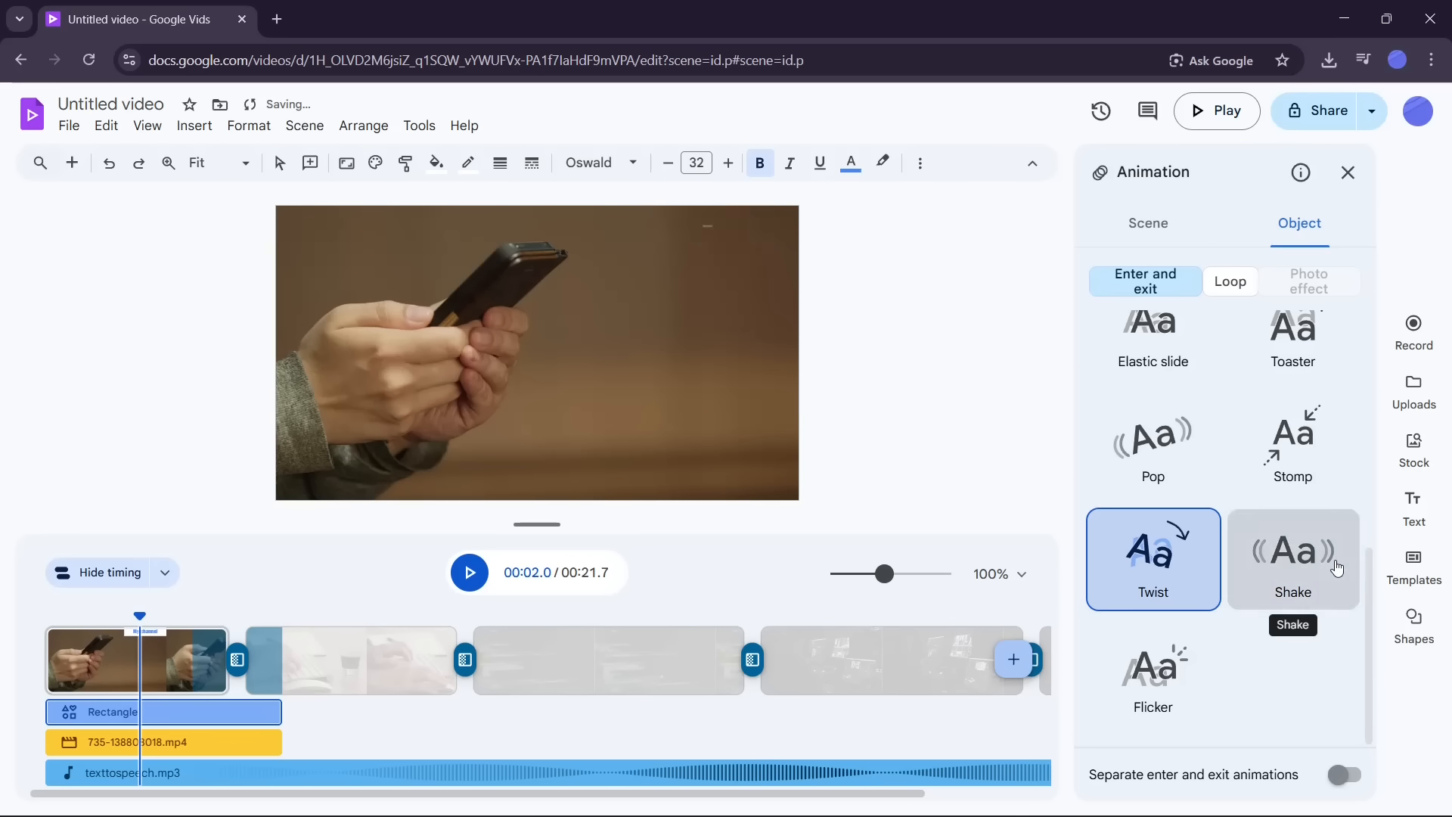
pyautogui.click(1173, 684)
# Step: Apply the Scale enter and exit animation to the "My channel" label
pyautogui.scroll(4, 1297, 487)
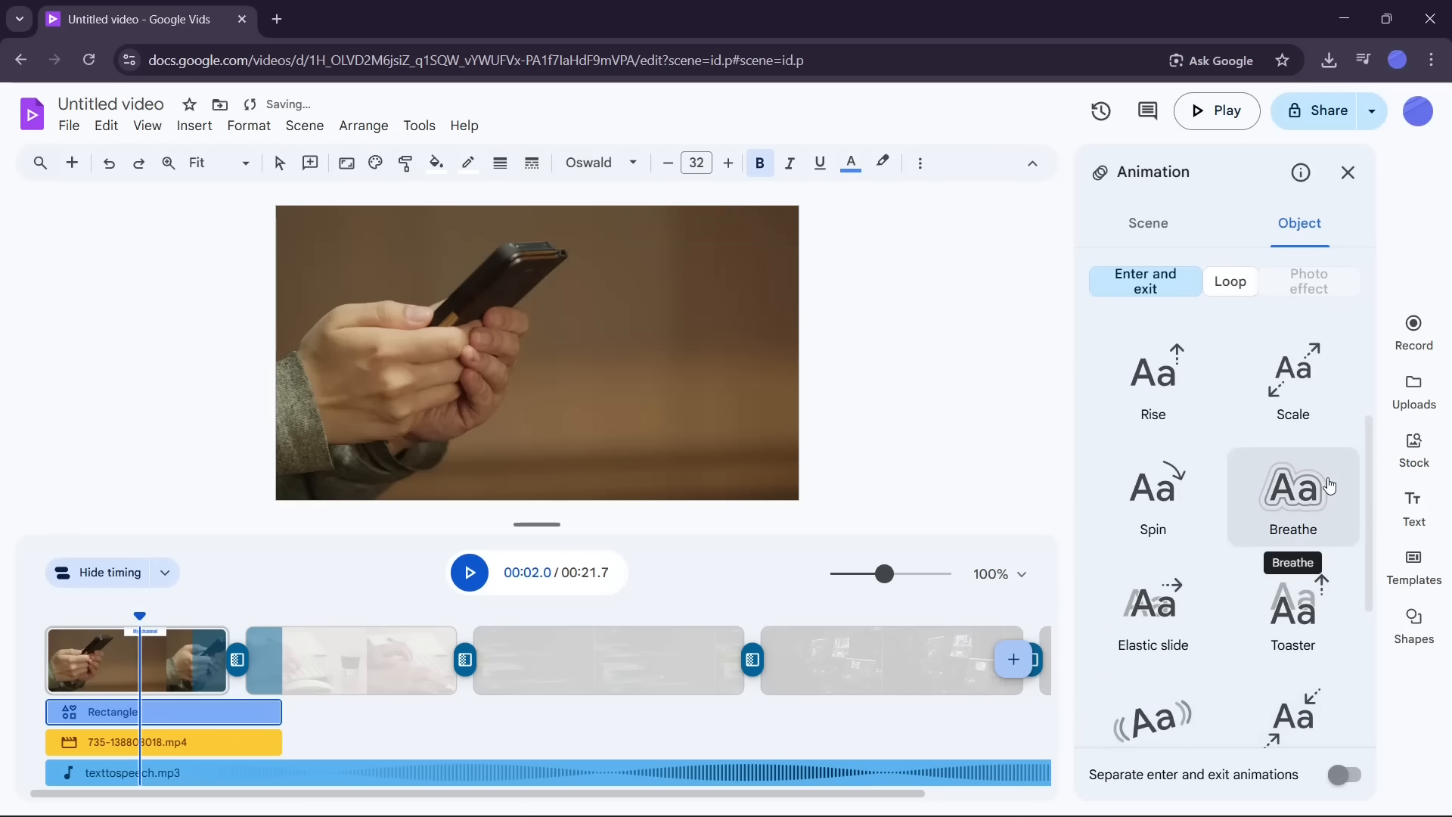
pyautogui.click(1252, 456)
pyautogui.scroll(3, 1258, 422)
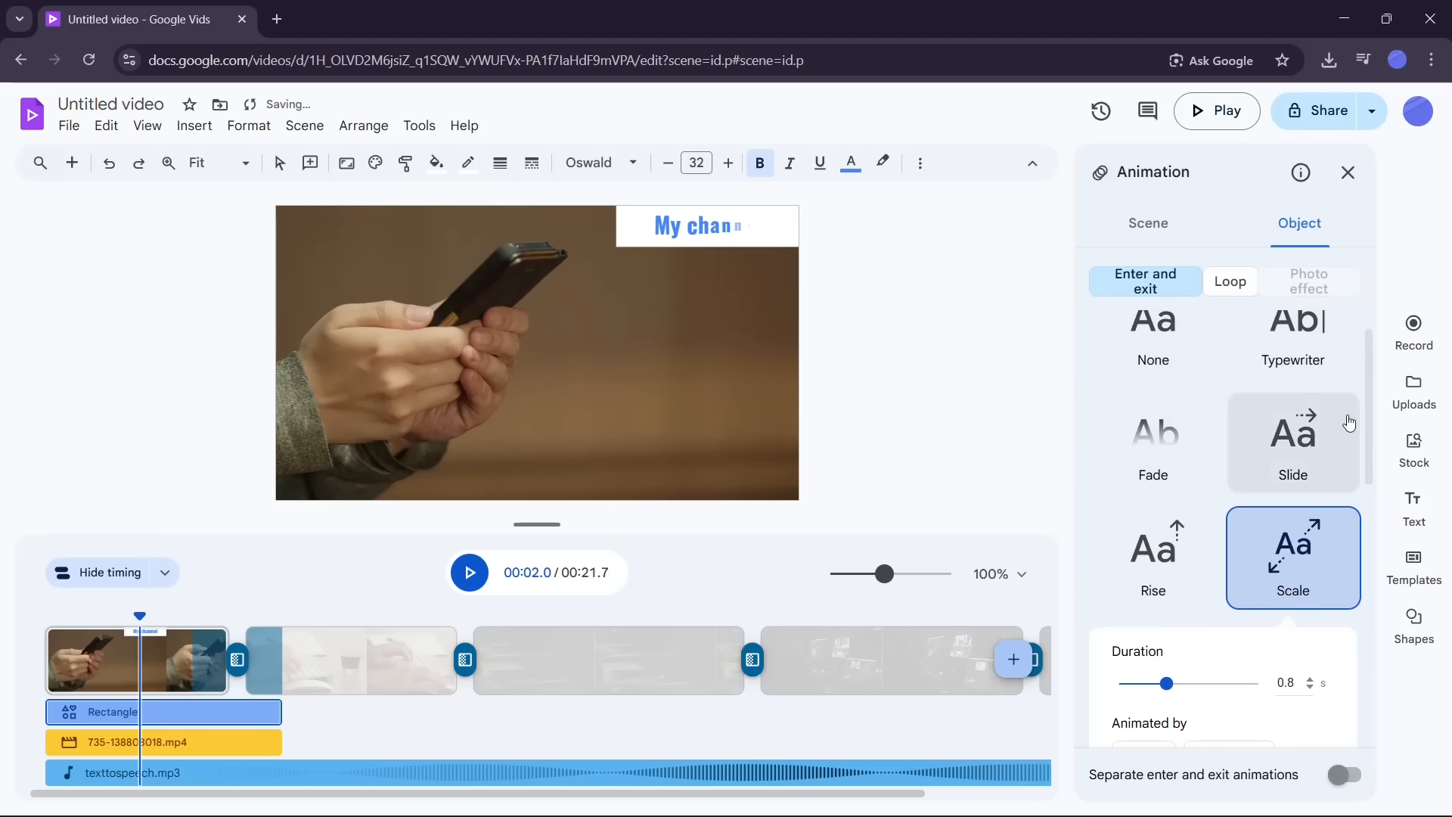
# Step: Try the Flicker and Hover loop animations and the Pulse loop at Fast speed on the label
pyautogui.click(1230, 282)
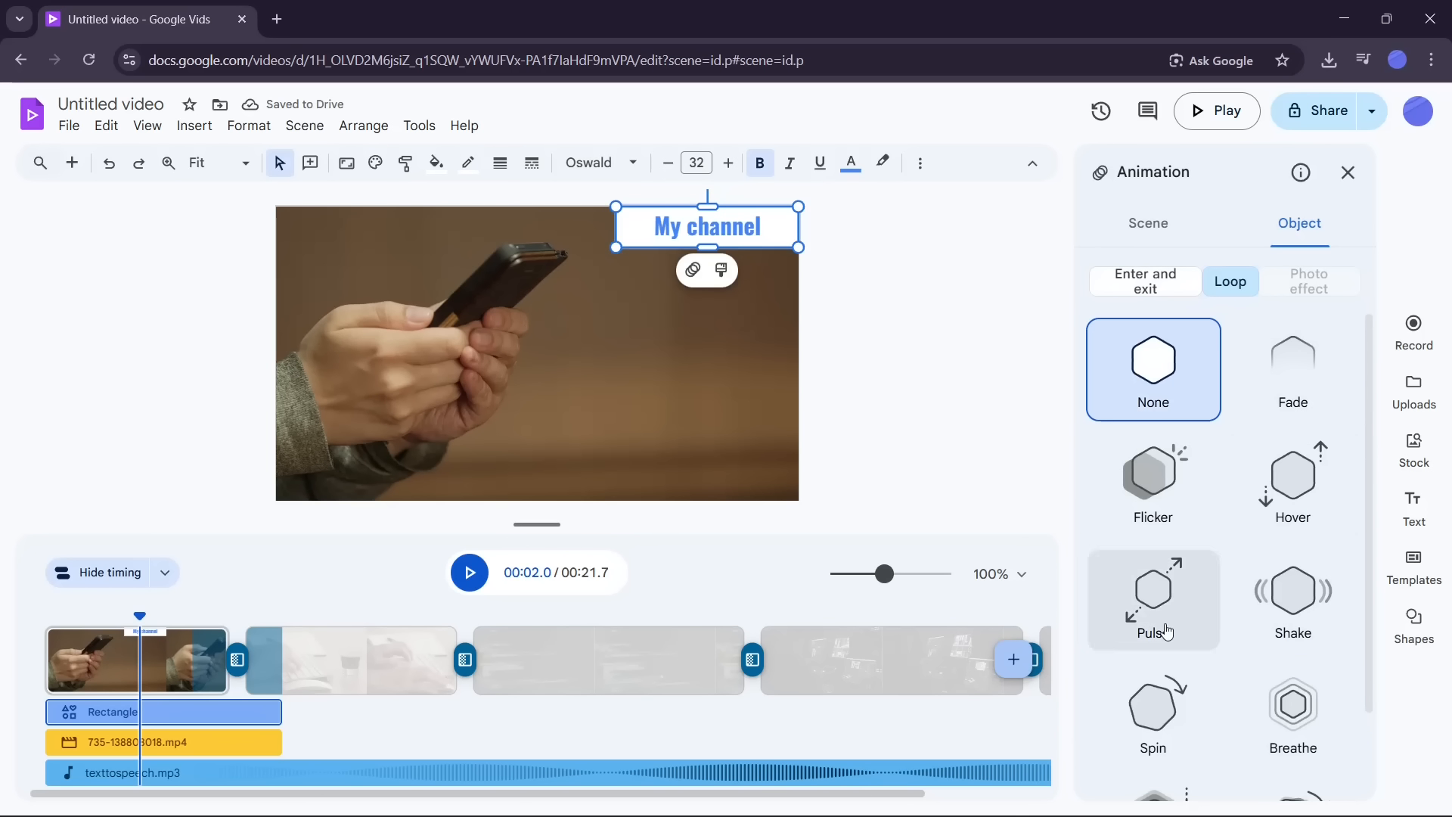
pyautogui.click(1178, 492)
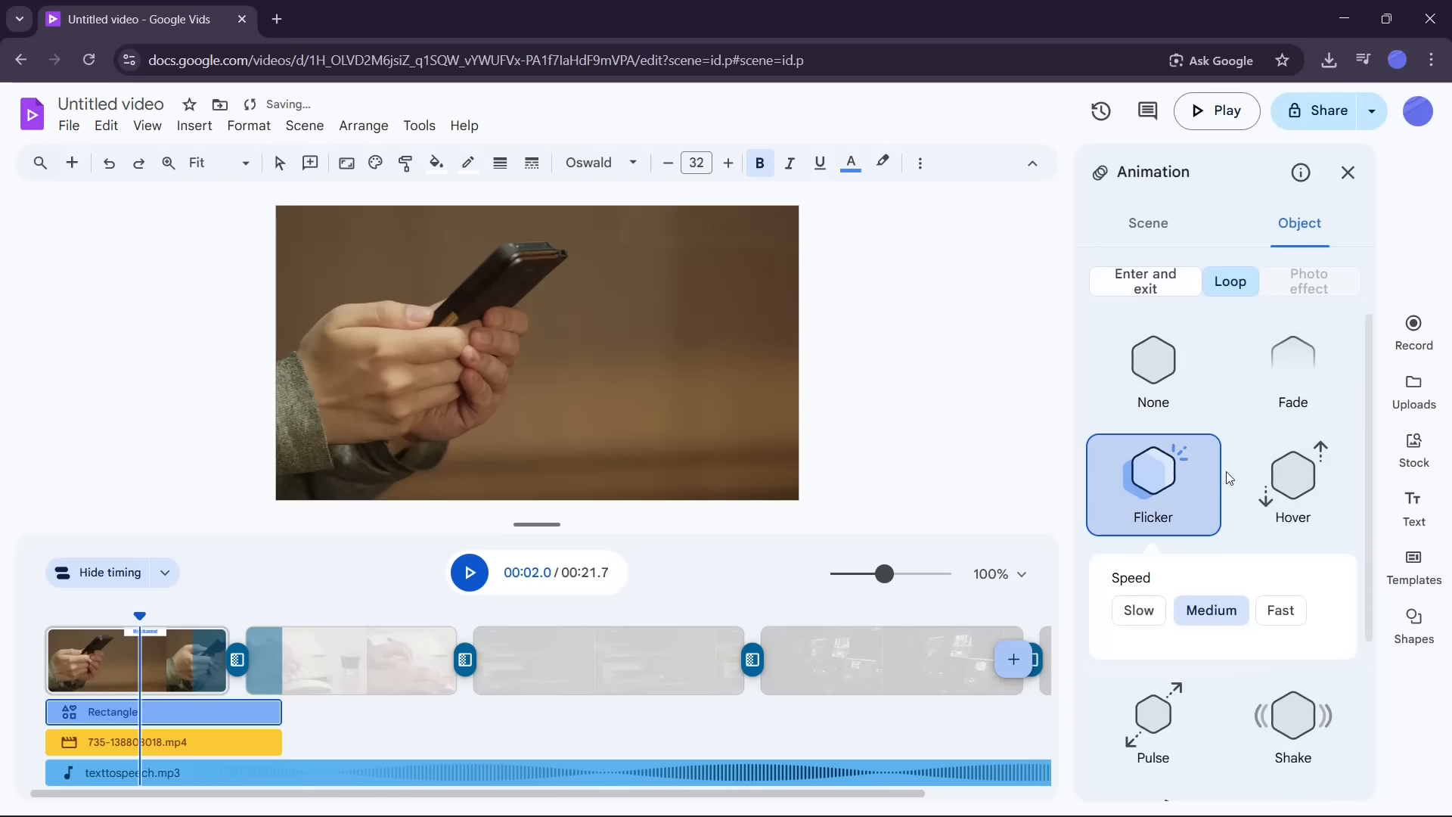
pyautogui.click(1290, 481)
pyautogui.scroll(-3, 1177, 534)
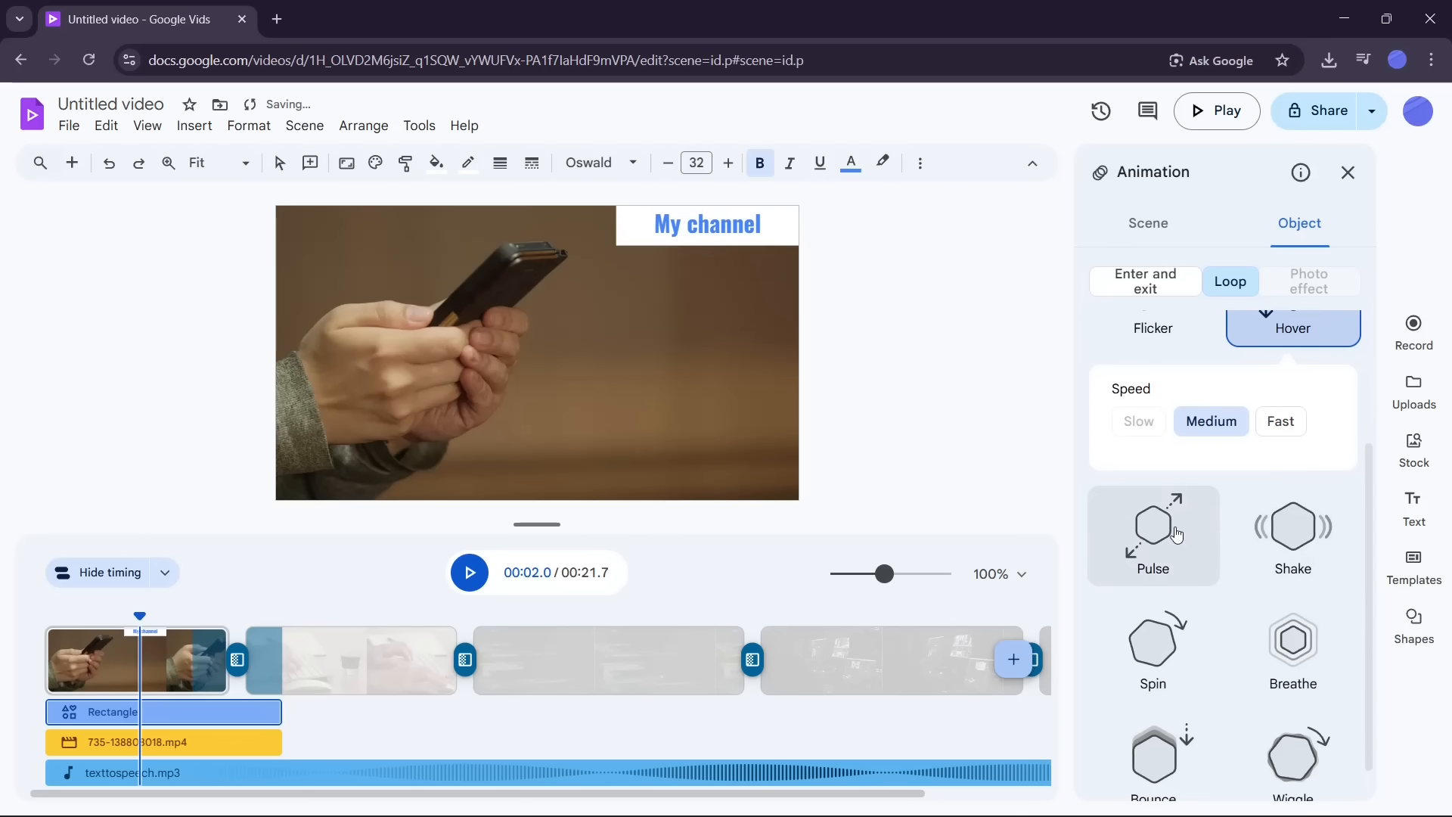
pyautogui.click(1177, 534)
pyautogui.click(1295, 536)
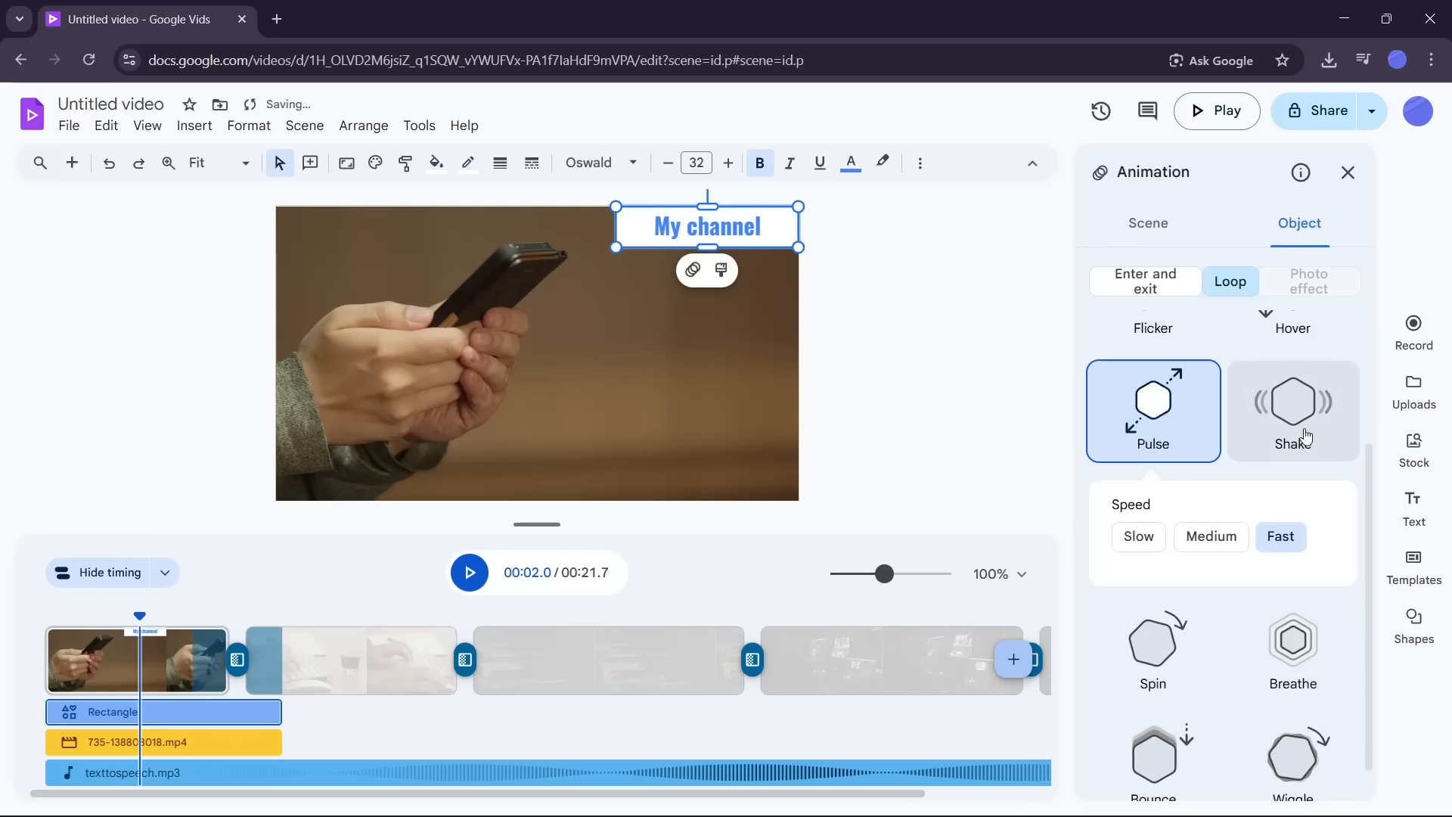
# Step: Try the Shake, Spin, Breathe and Bounce loop animations on the label, with Breathe at Medium speed
pyautogui.click(1306, 431)
pyautogui.scroll(-1, 1295, 469)
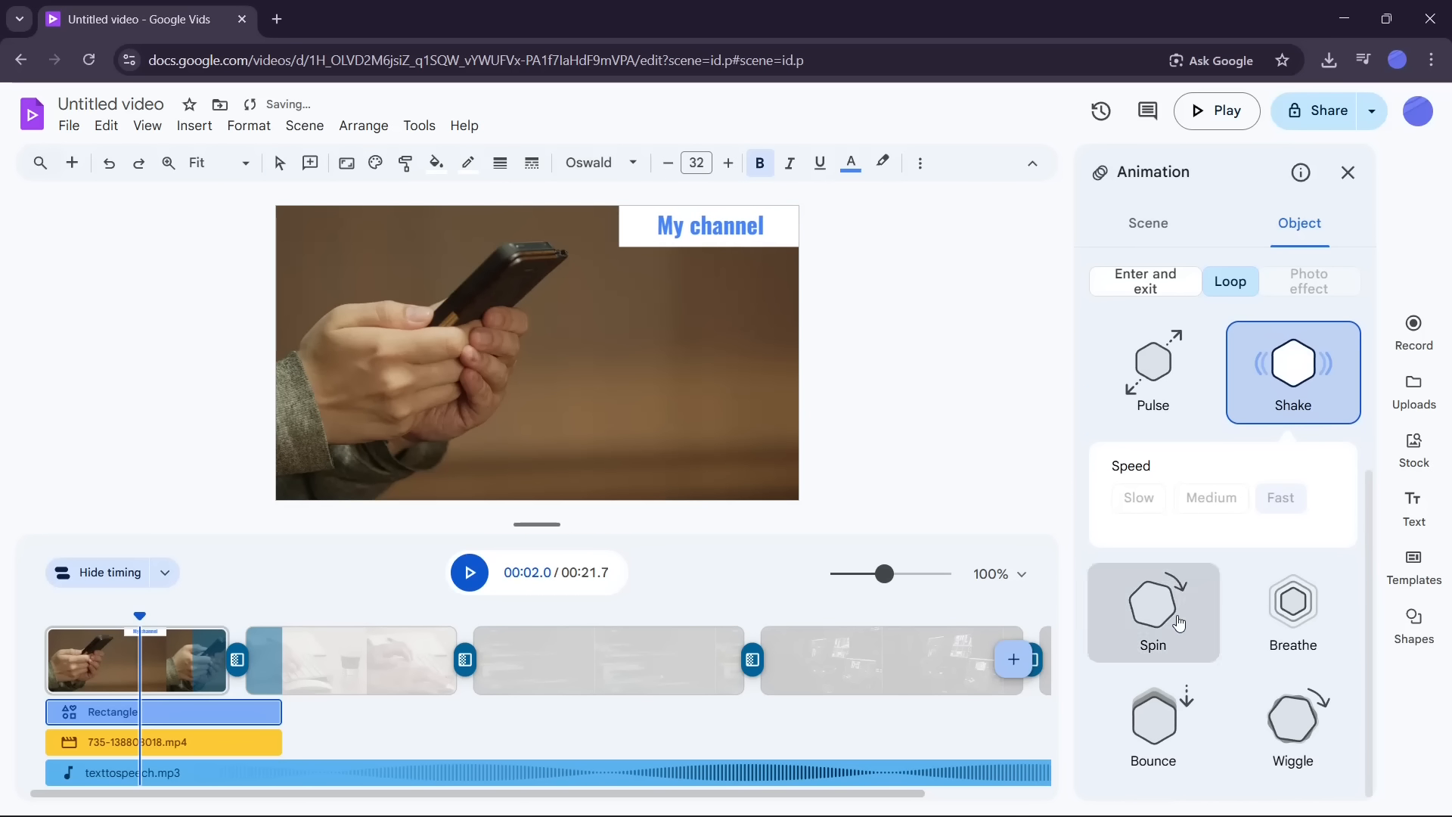
pyautogui.click(1153, 609)
pyautogui.click(1299, 625)
pyautogui.click(1294, 488)
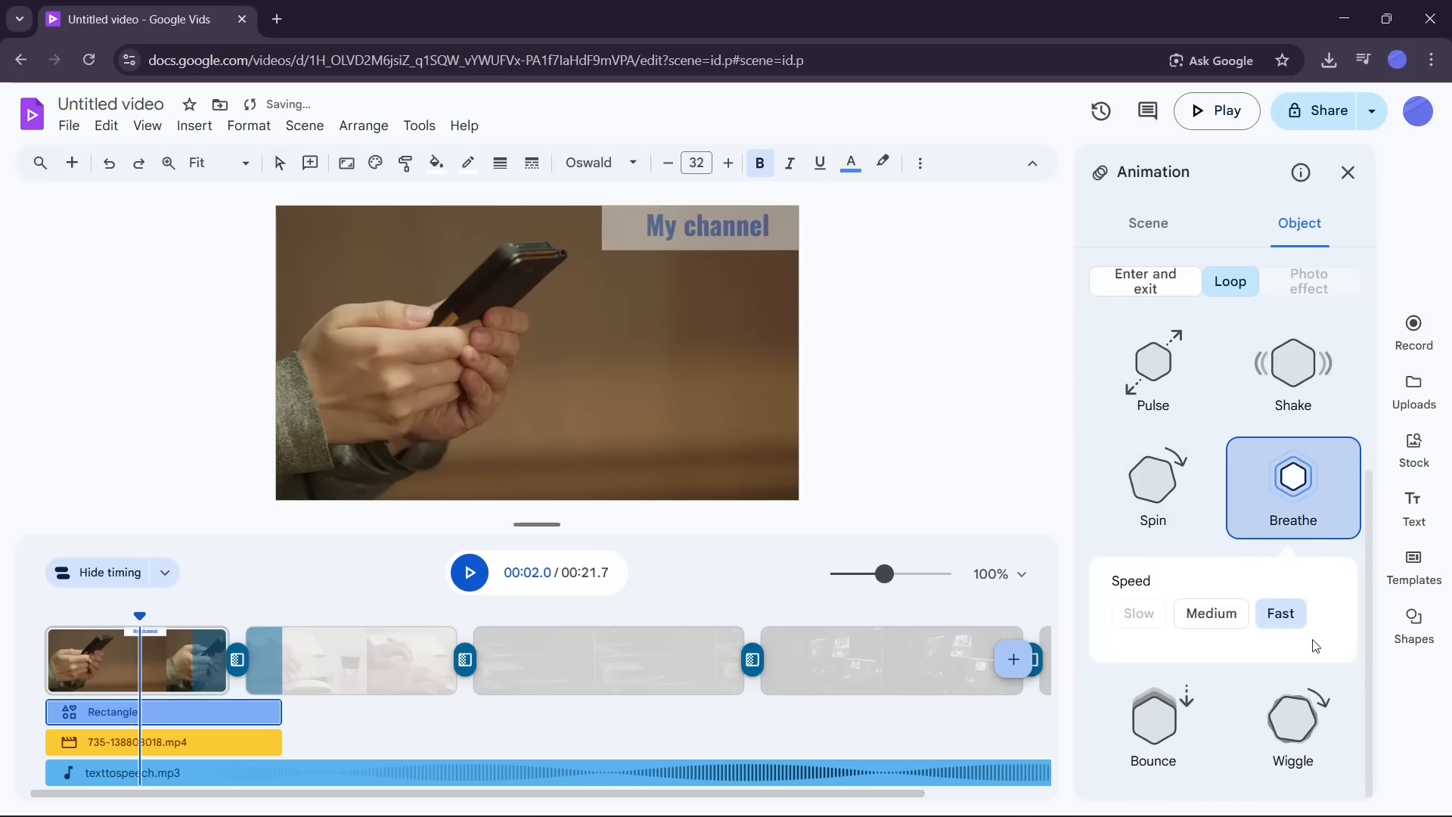
pyautogui.click(1205, 615)
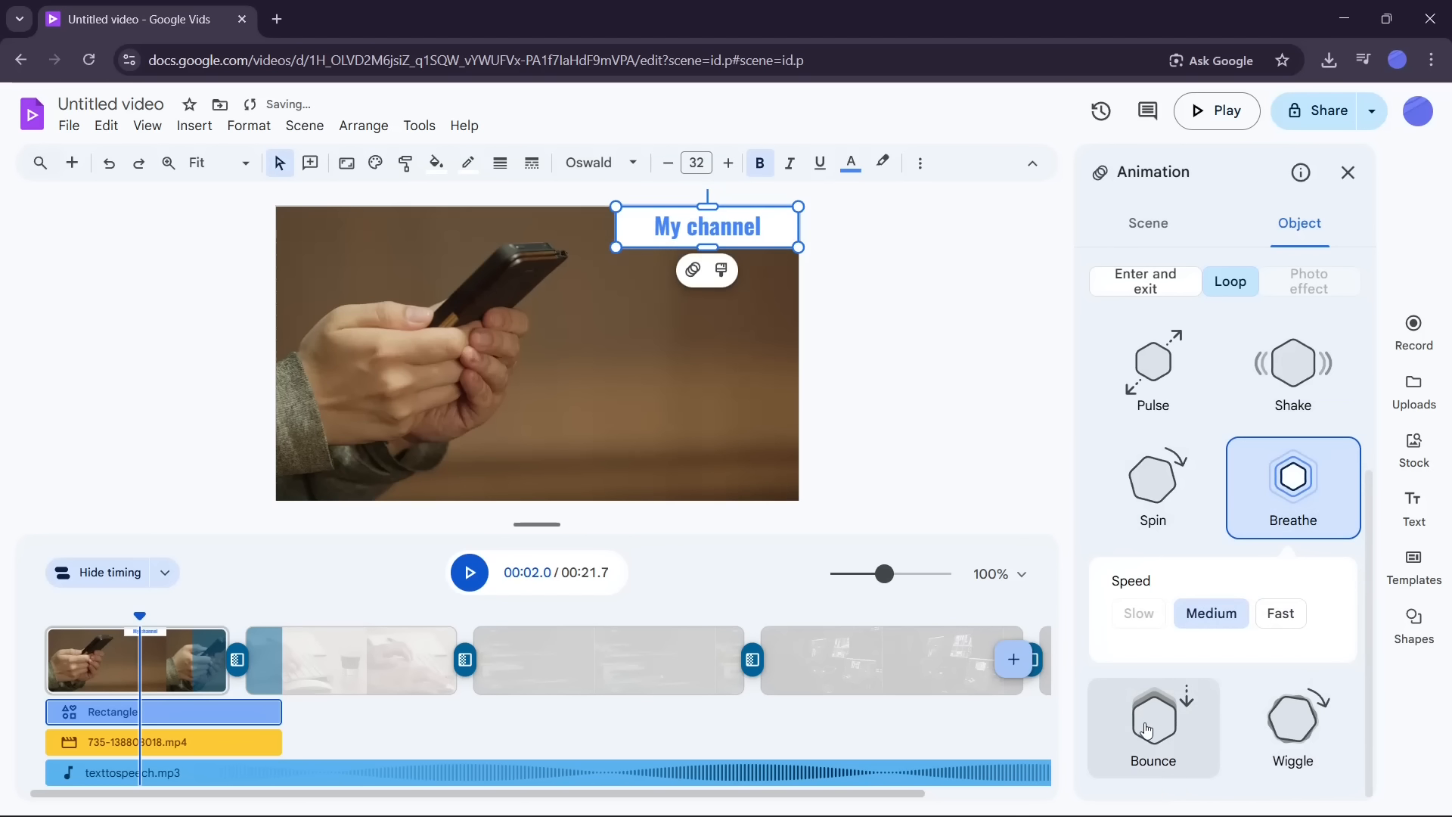
pyautogui.click(1161, 739)
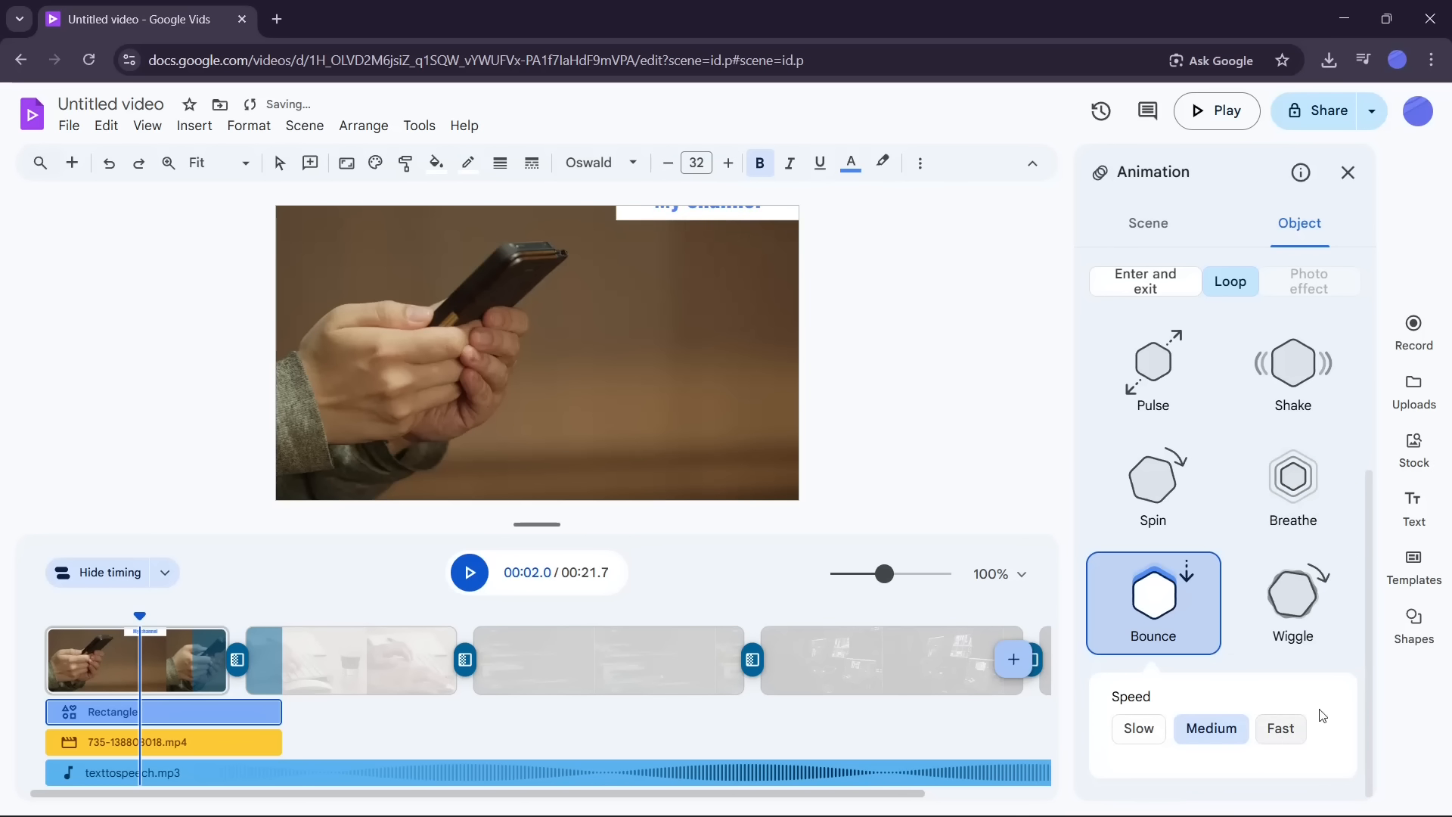
# Step: Apply the Wiggle loop animation to the label and preview its Scale enter and exit animation
pyautogui.click(1294, 601)
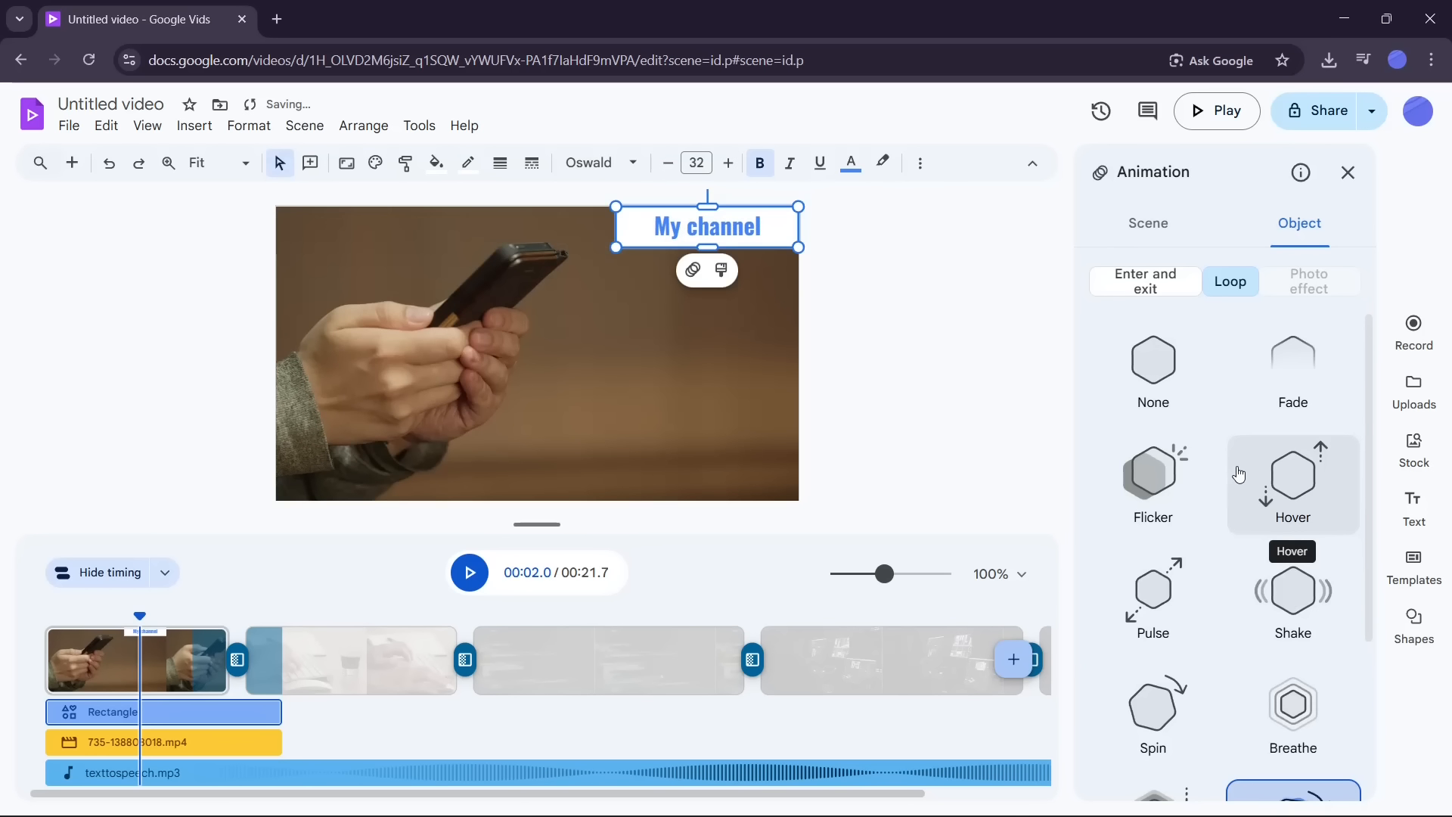
pyautogui.click(1166, 286)
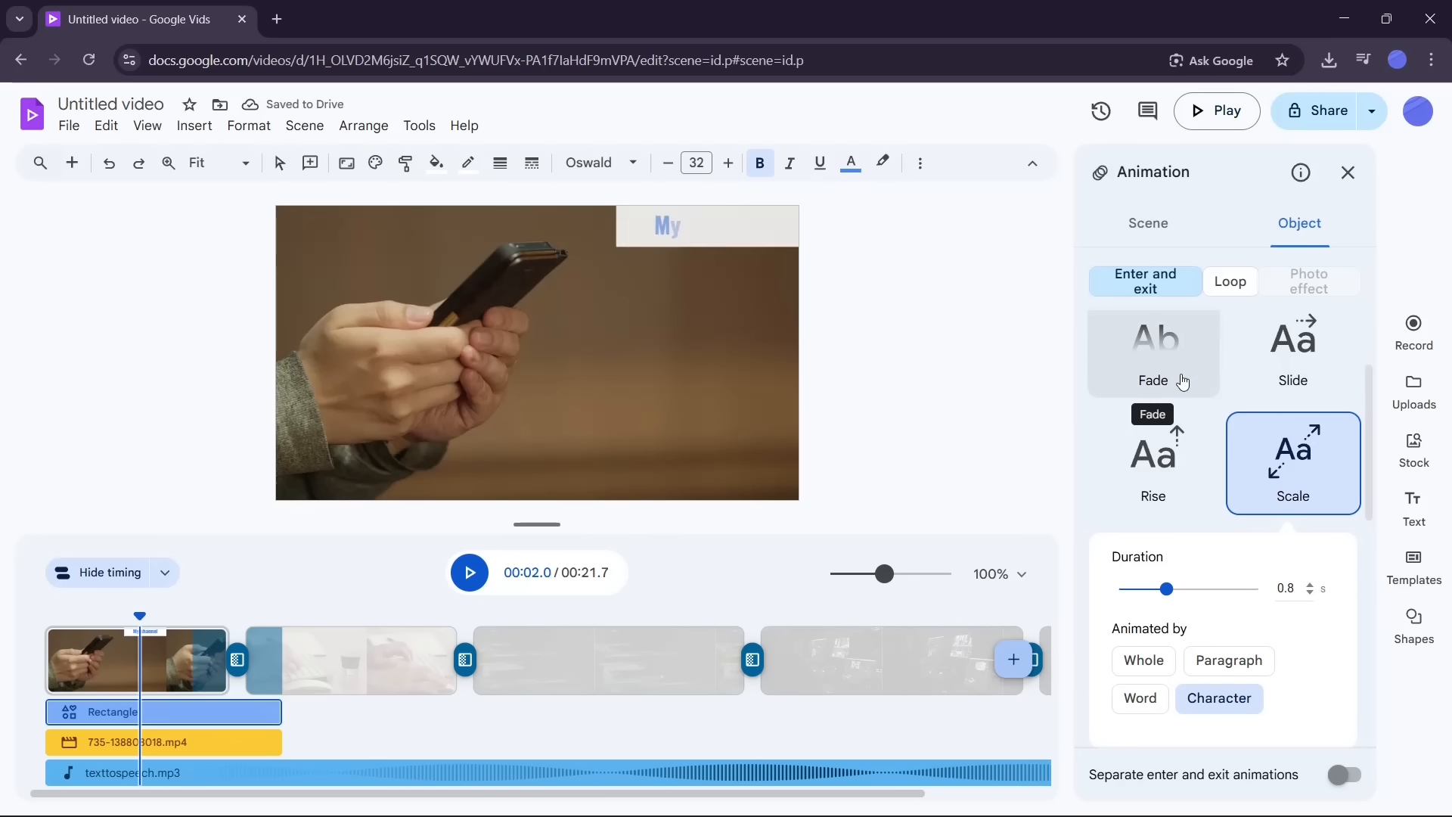
pyautogui.click(1286, 484)
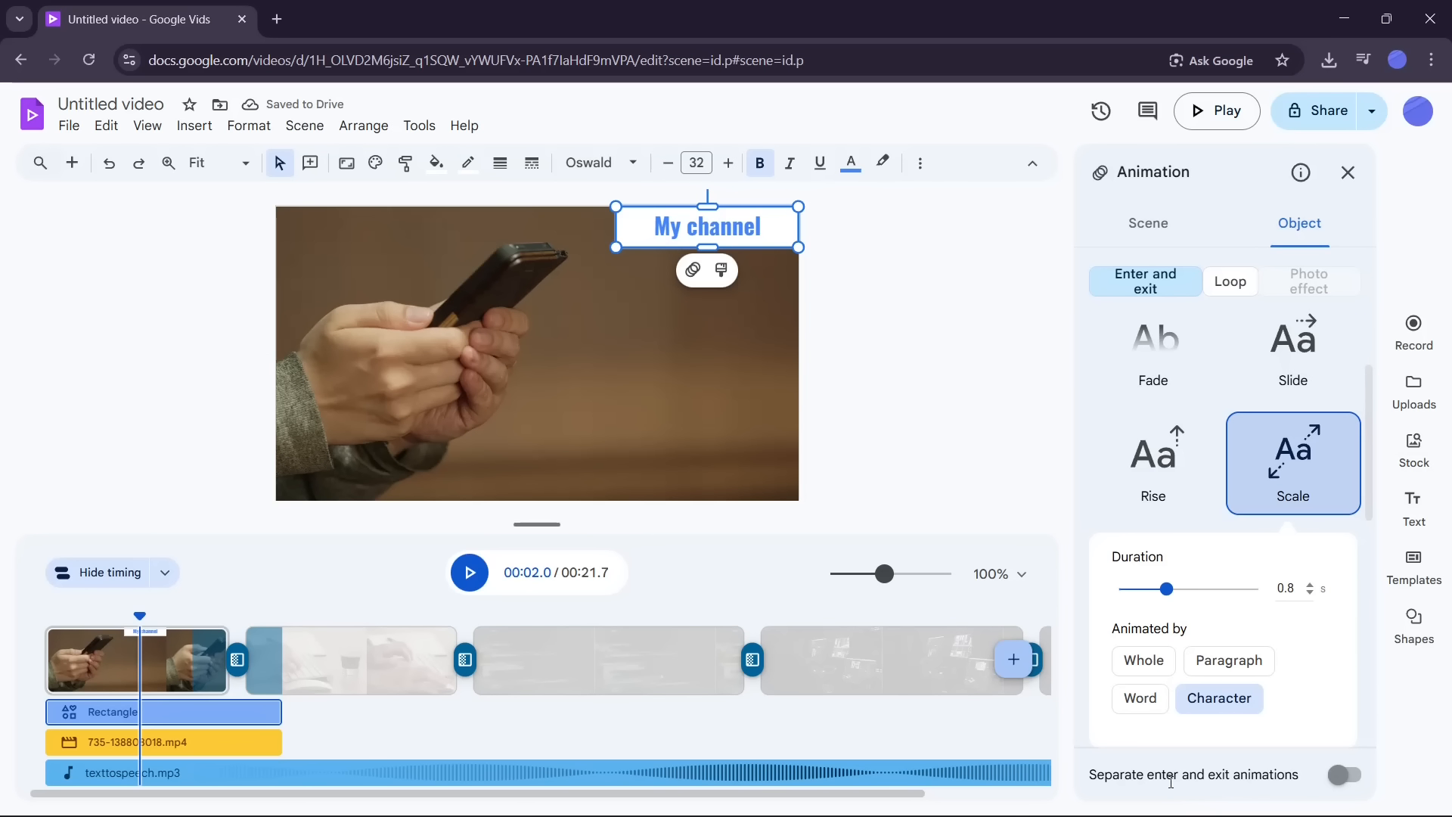
# Step: Separate the label's enter and exit animations and set the exit animation to Fade
pyautogui.click(1343, 775)
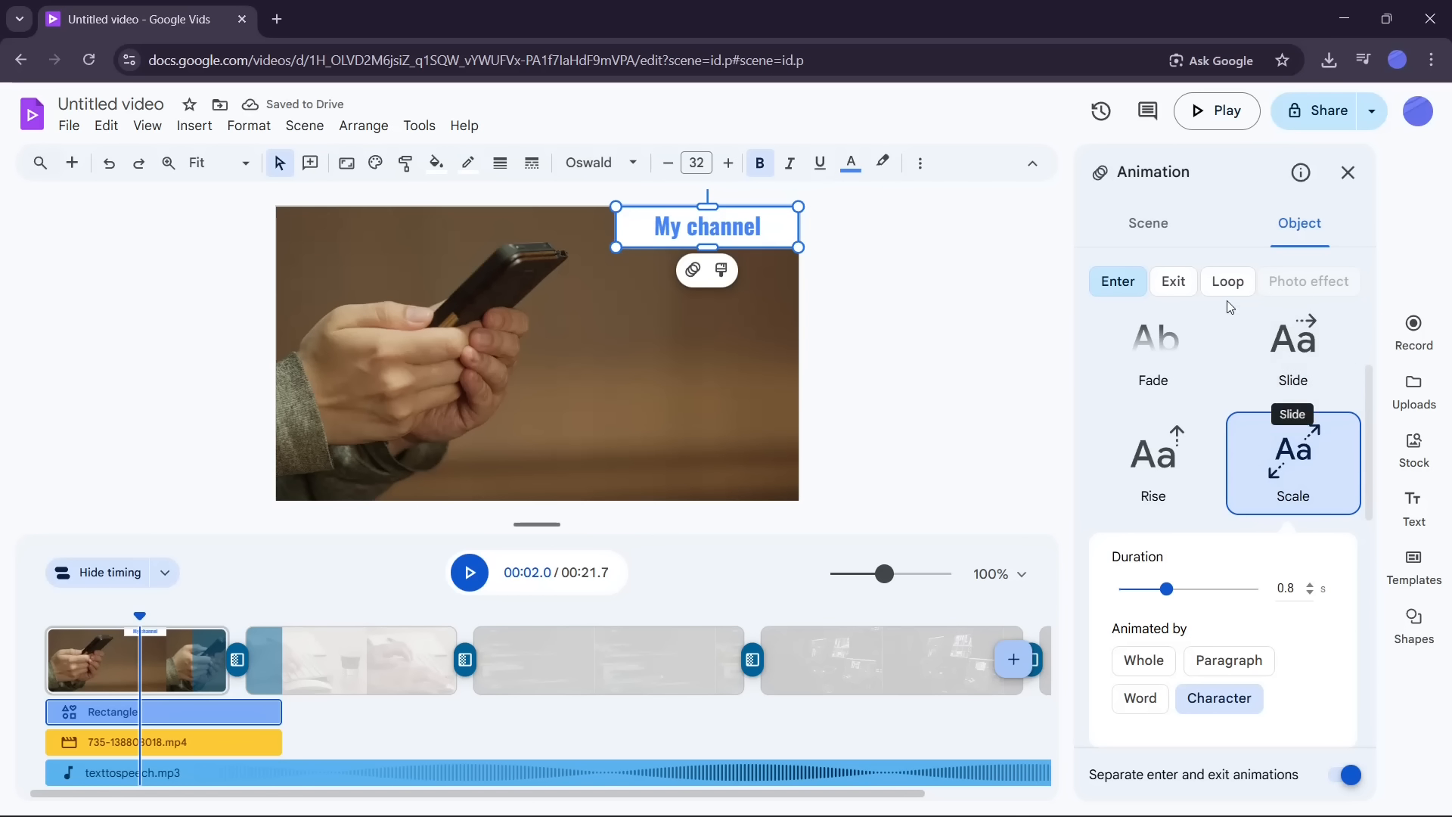
pyautogui.click(1189, 295)
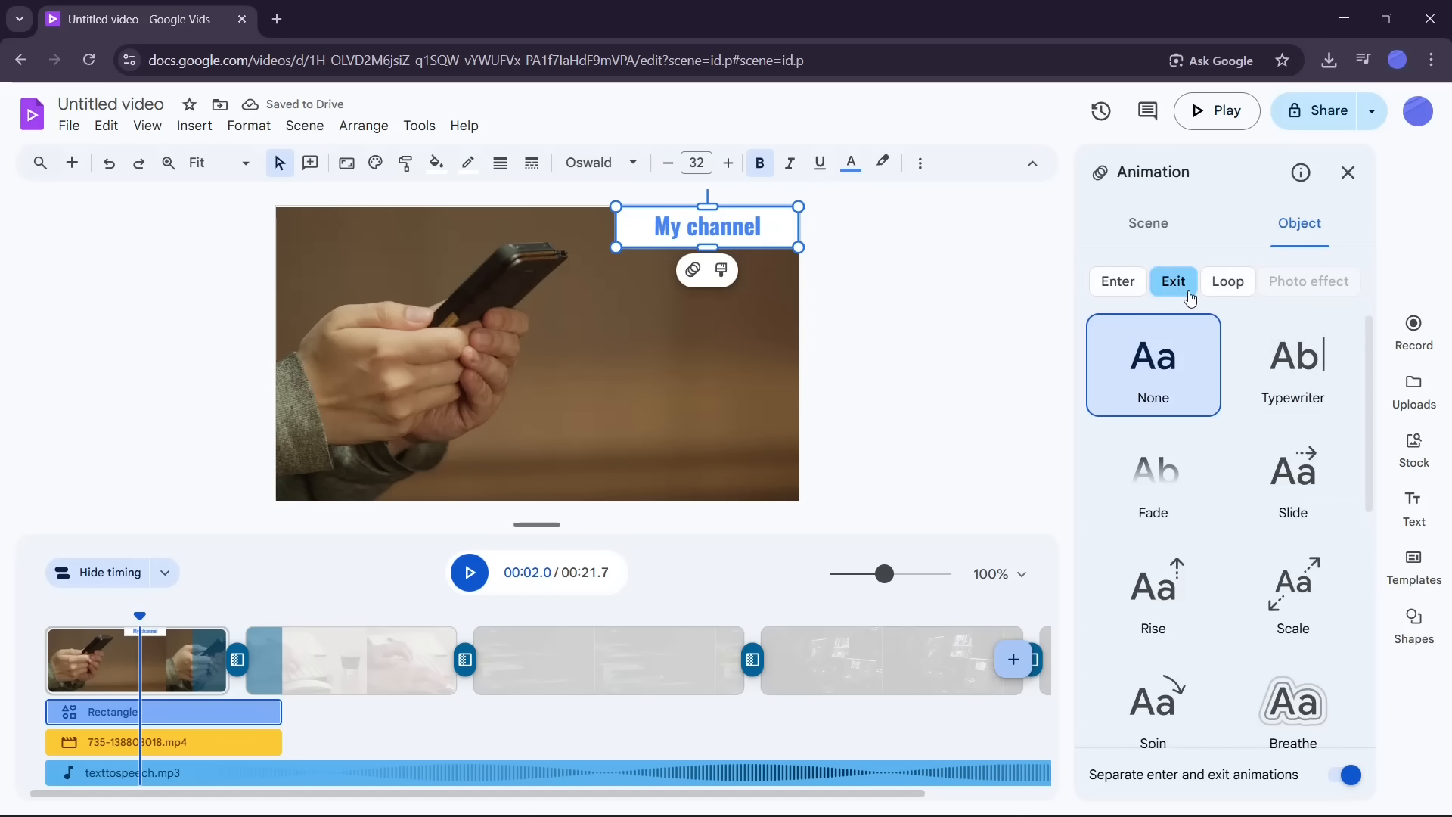
pyautogui.click(1186, 496)
pyautogui.click(1361, 173)
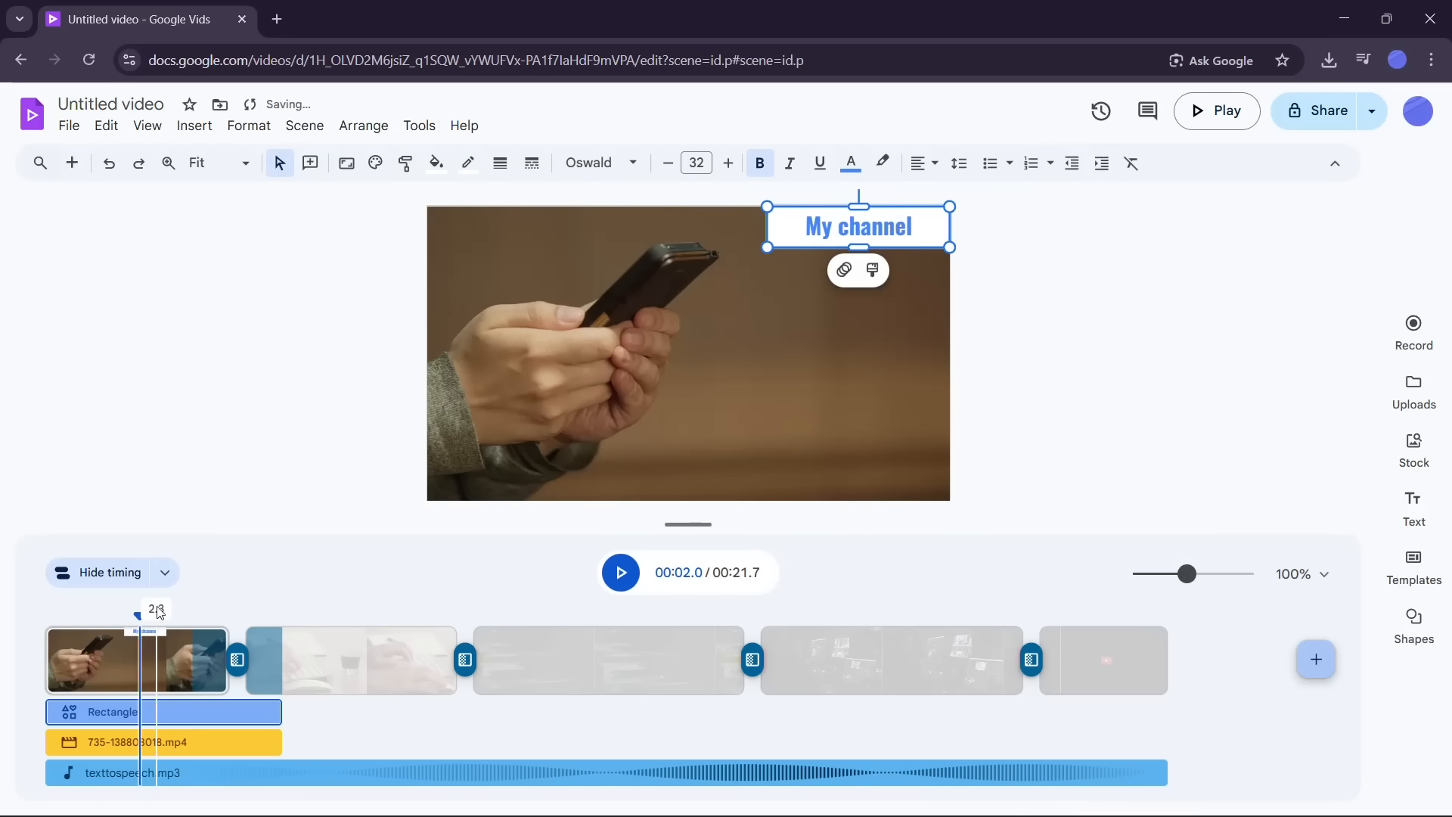
# Step: Play the video from the beginning to check the label's animations, and return to the start of the first scene
pyautogui.click(620, 572)
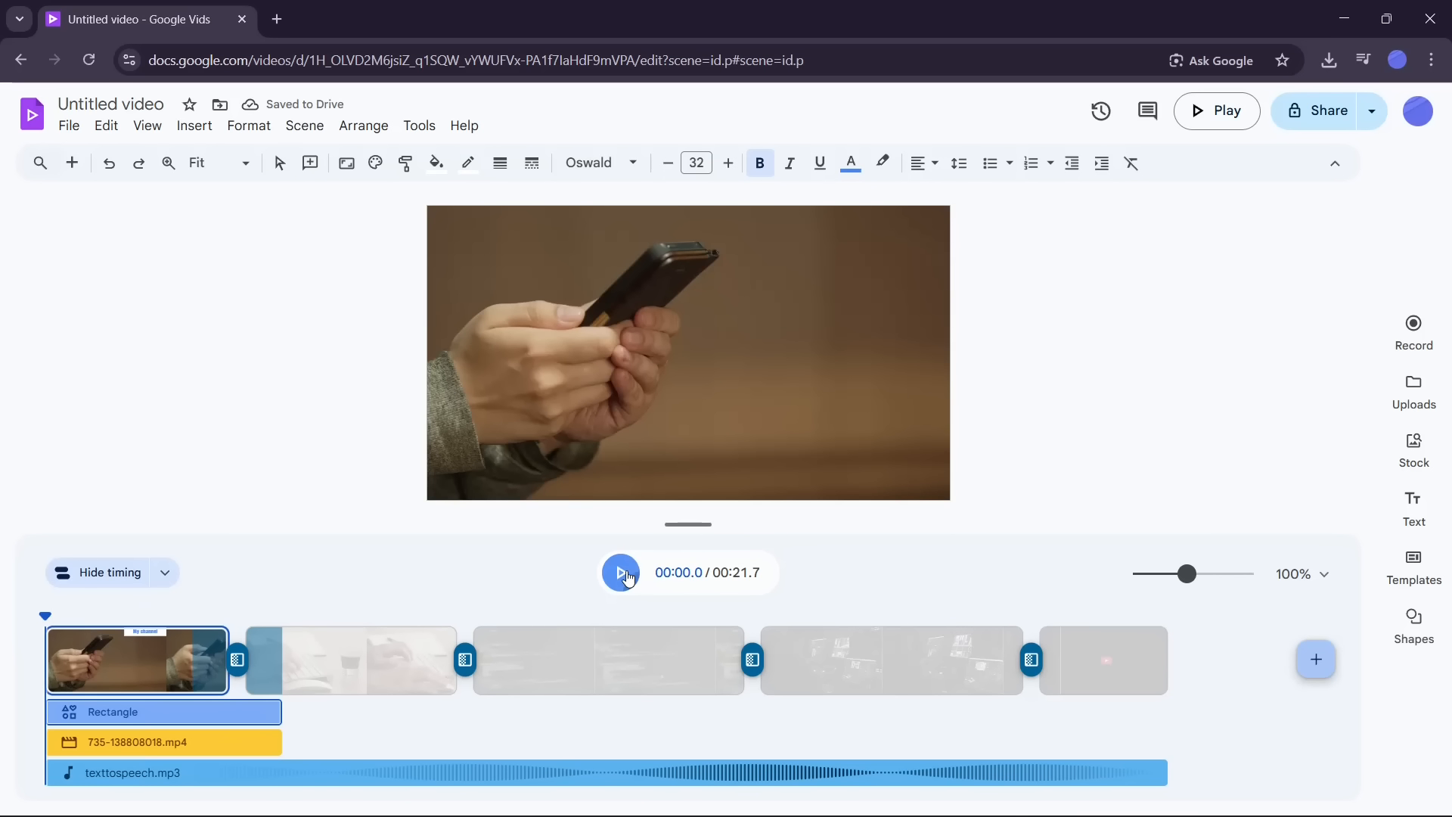
pyautogui.click(626, 578)
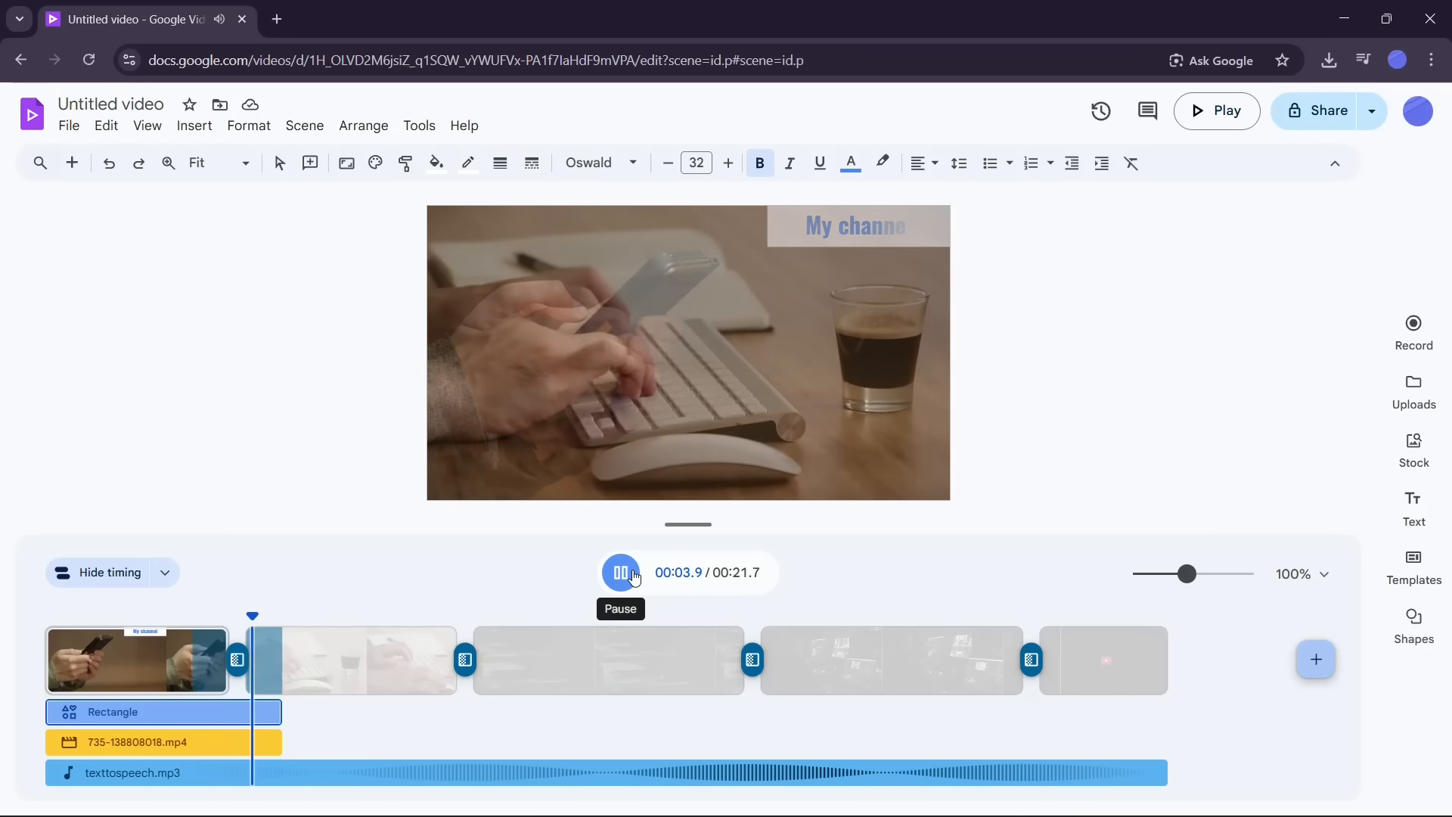
pyautogui.click(336, 652)
pyautogui.click(102, 678)
pyautogui.click(75, 693)
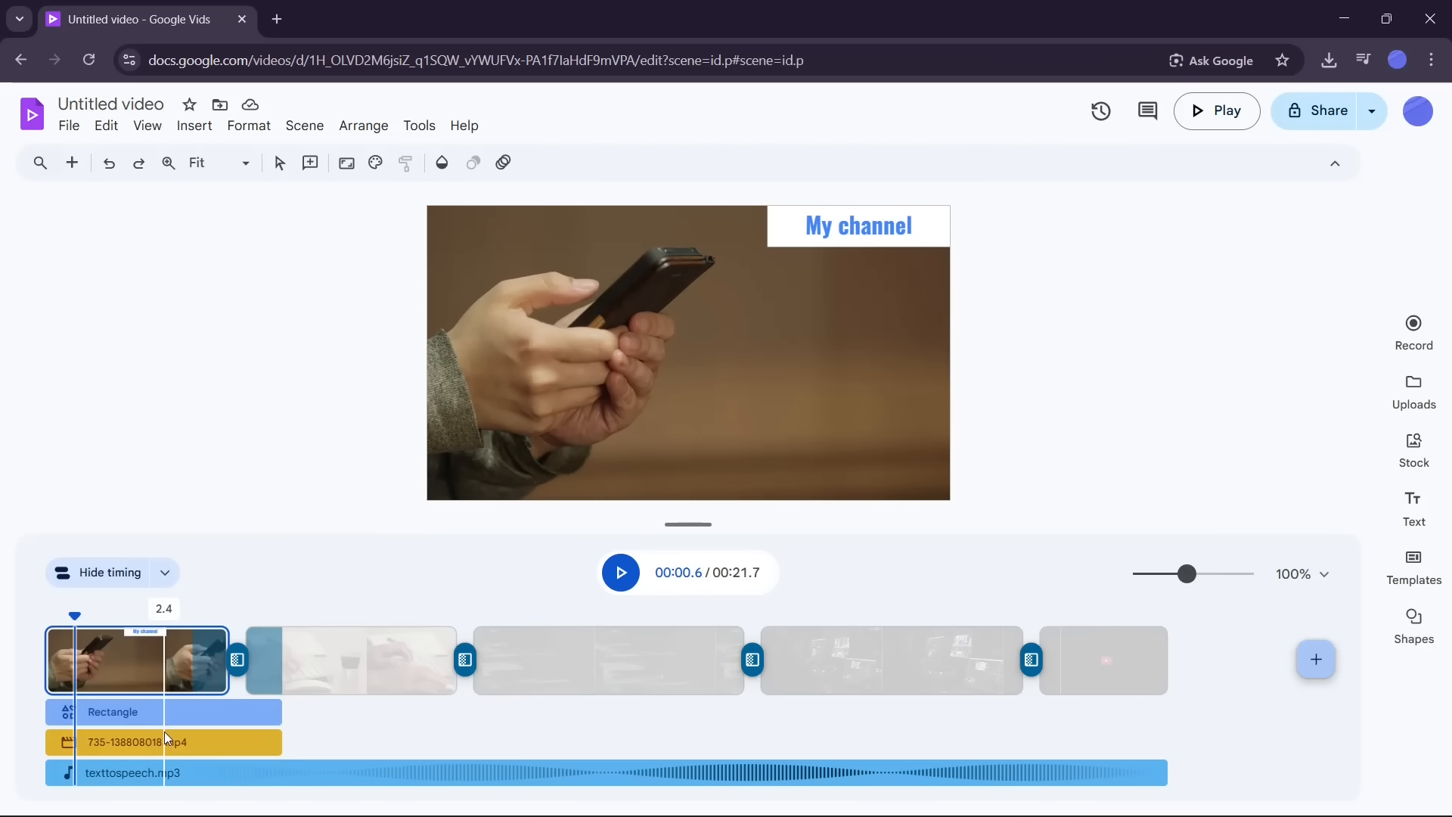
# Step: Review the label's enter, exit and loop animation settings, and scrub through the first scene to check them
pyautogui.click(161, 711)
pyautogui.rightClick(161, 710)
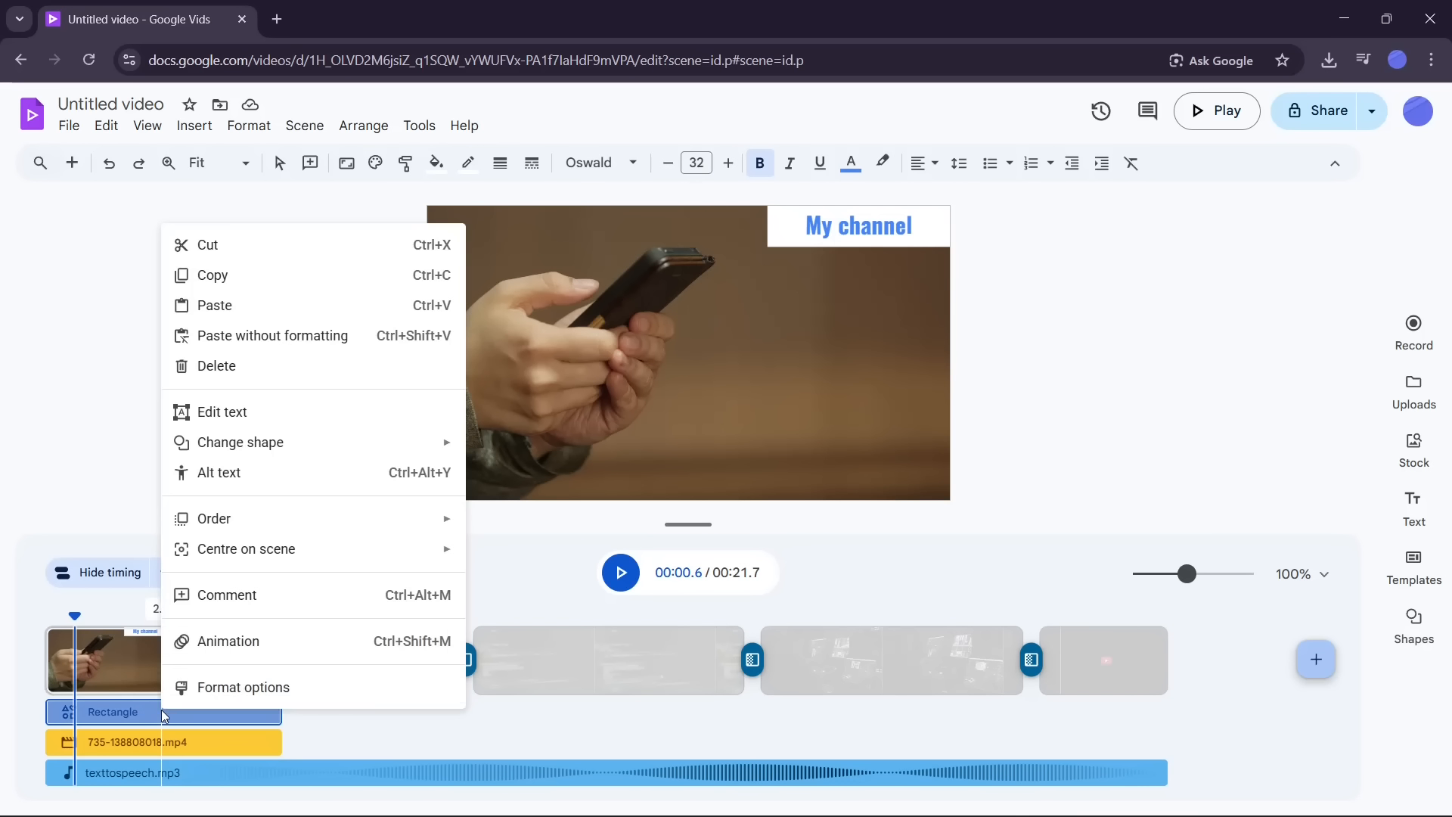
pyautogui.click(234, 641)
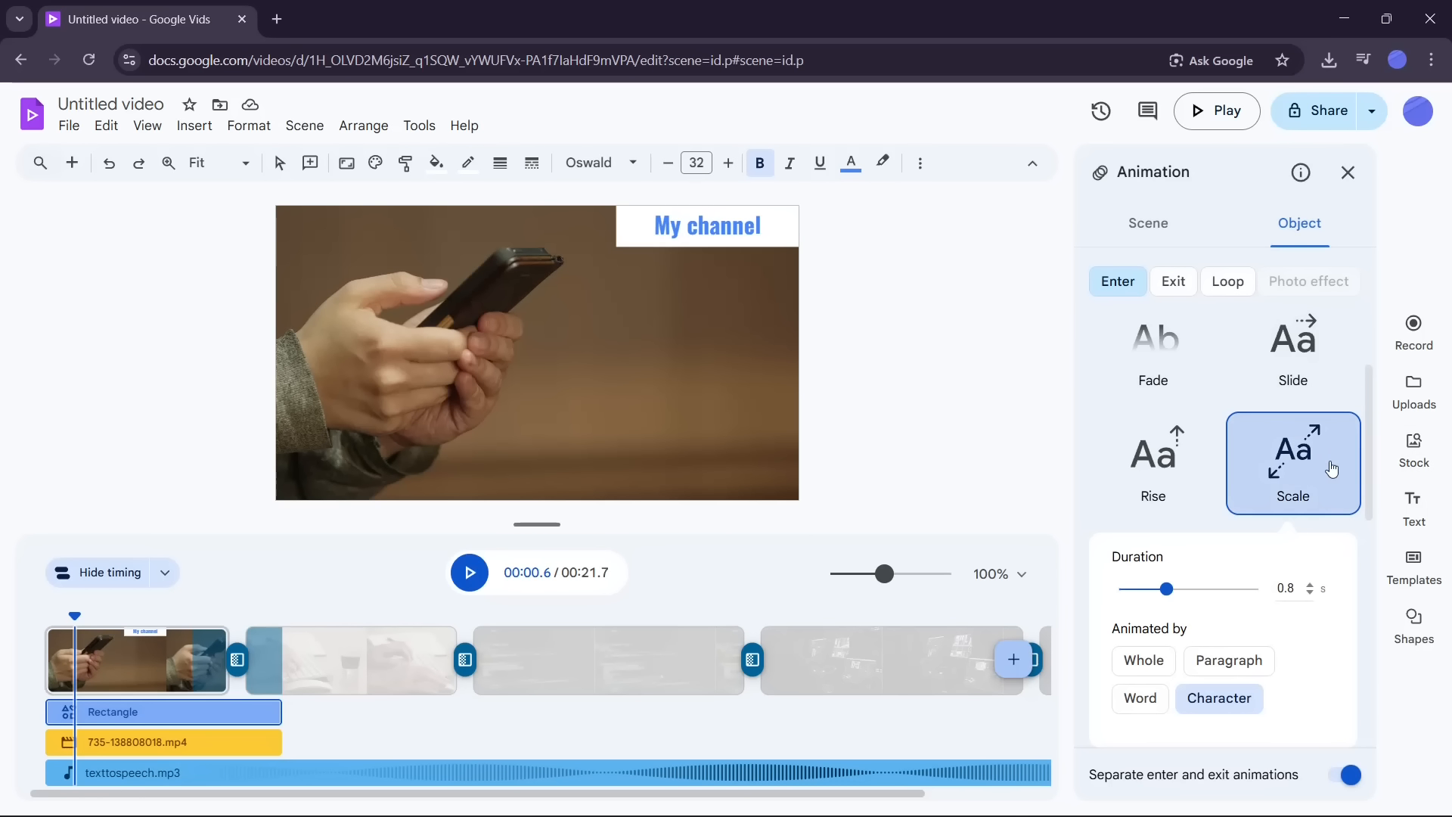
pyautogui.click(1177, 285)
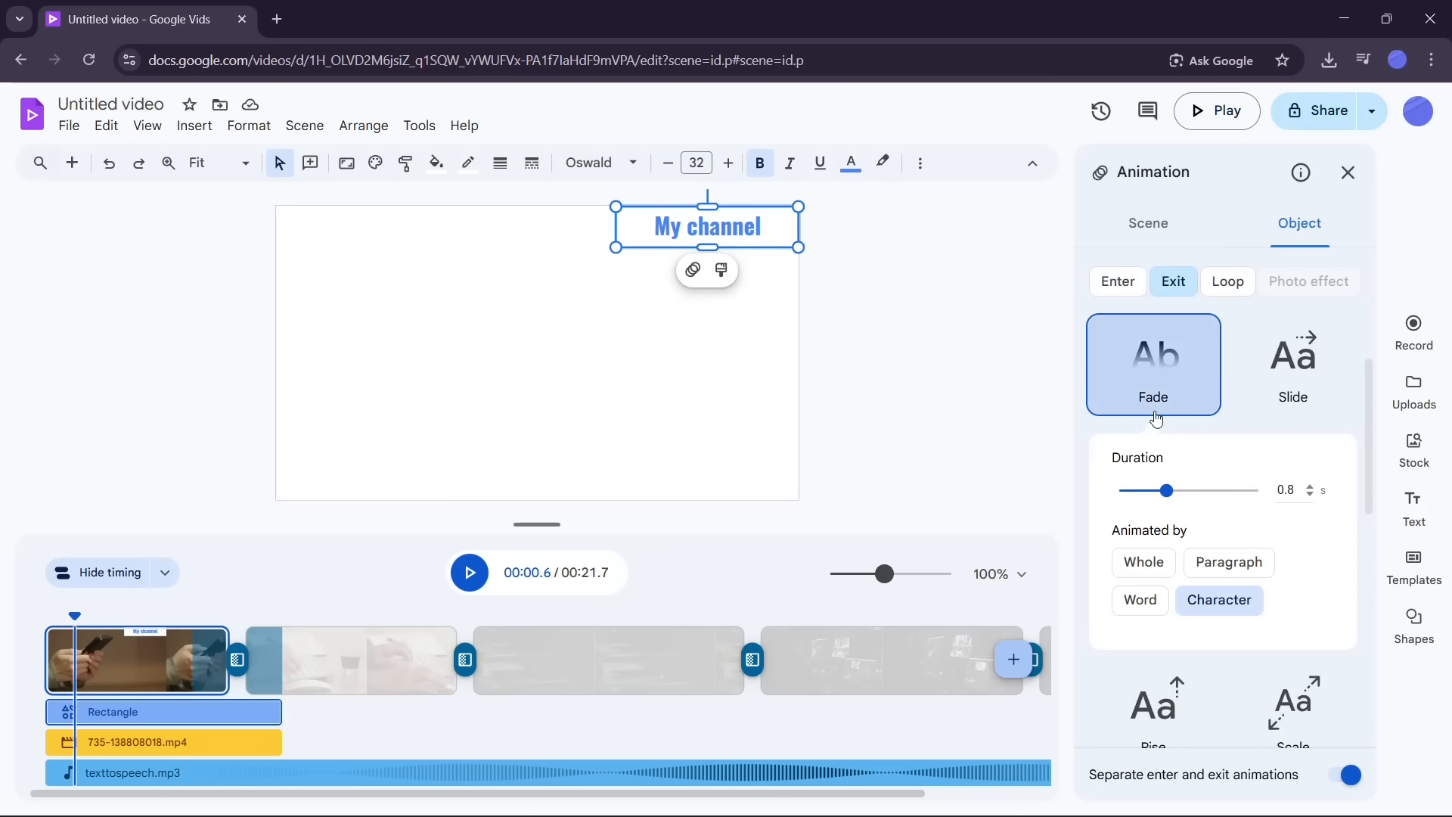
pyautogui.click(1227, 282)
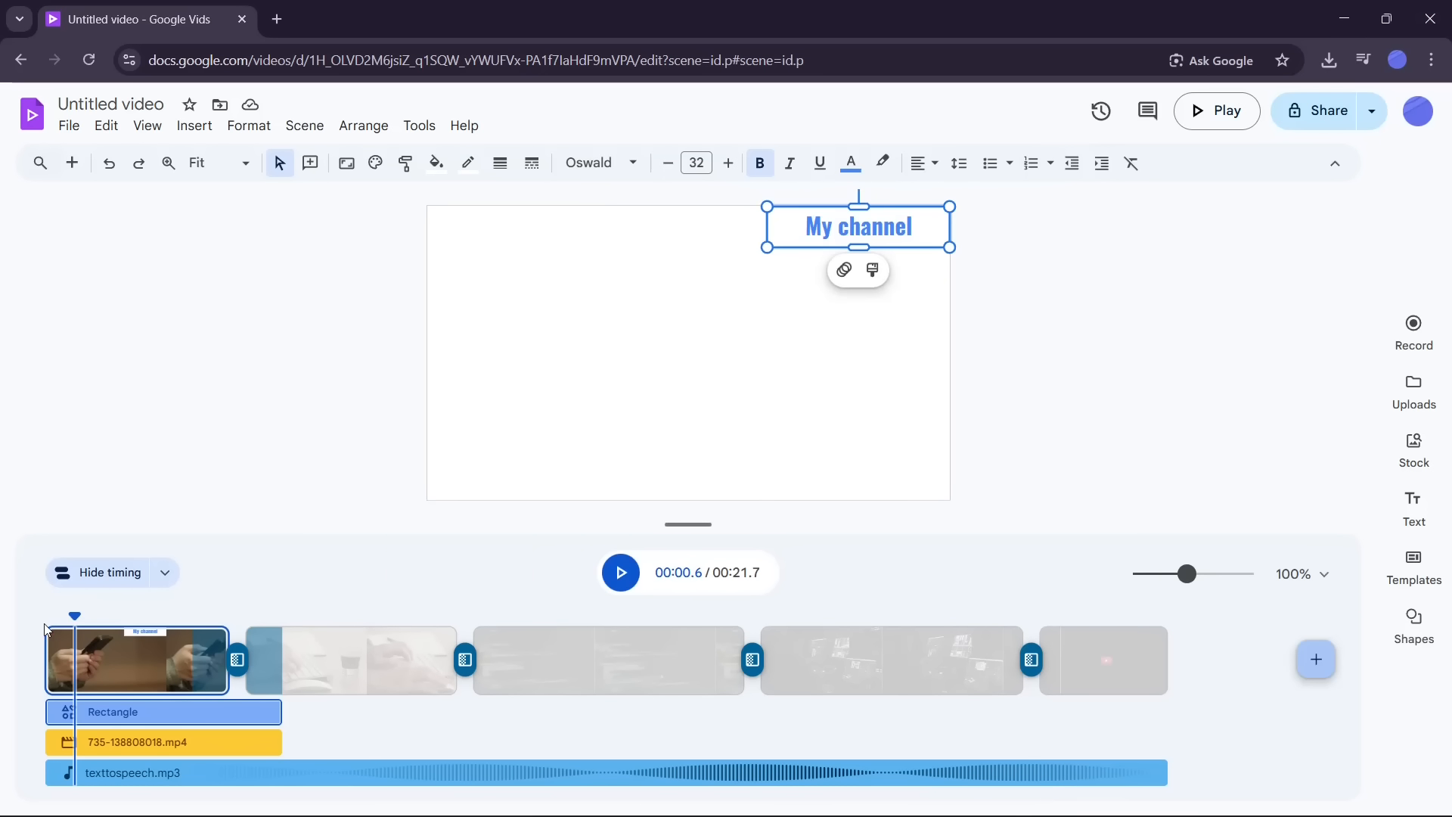
pyautogui.moveTo(75, 613); pyautogui.dragTo(229, 610)
pyautogui.click(133, 628)
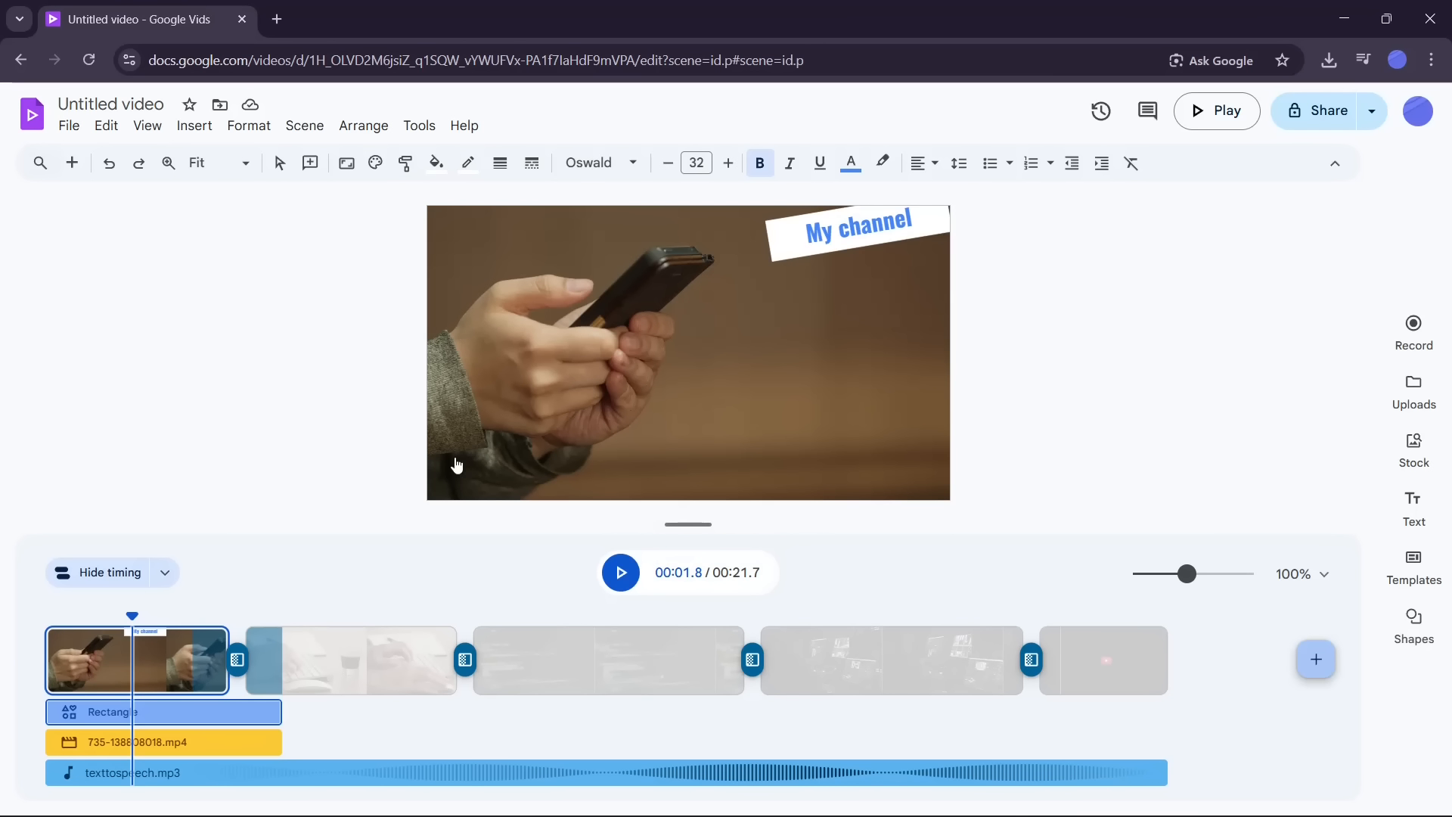
# Step: Change the video size to Portrait 9:16
pyautogui.click(70, 126)
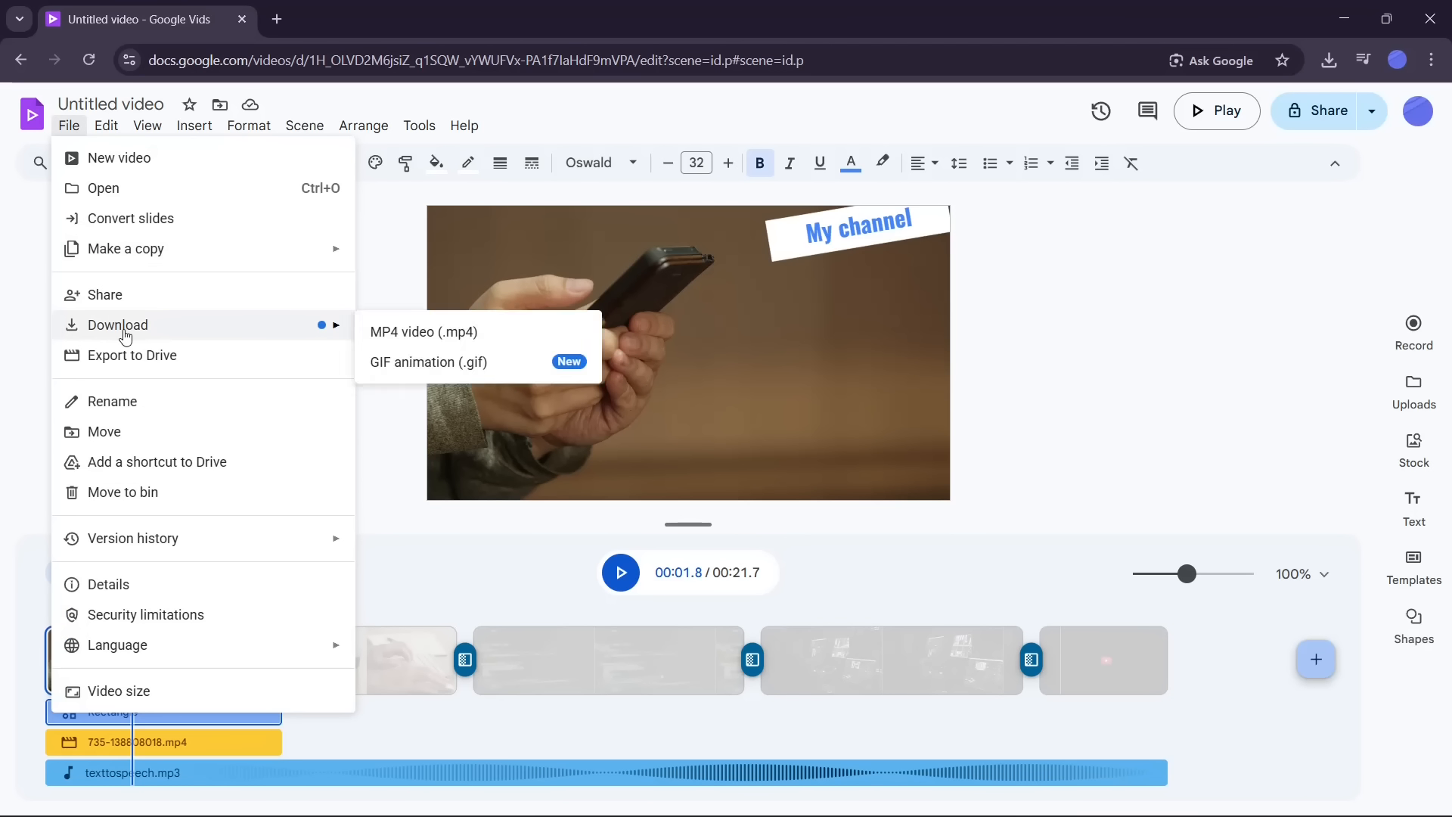
pyautogui.click(166, 691)
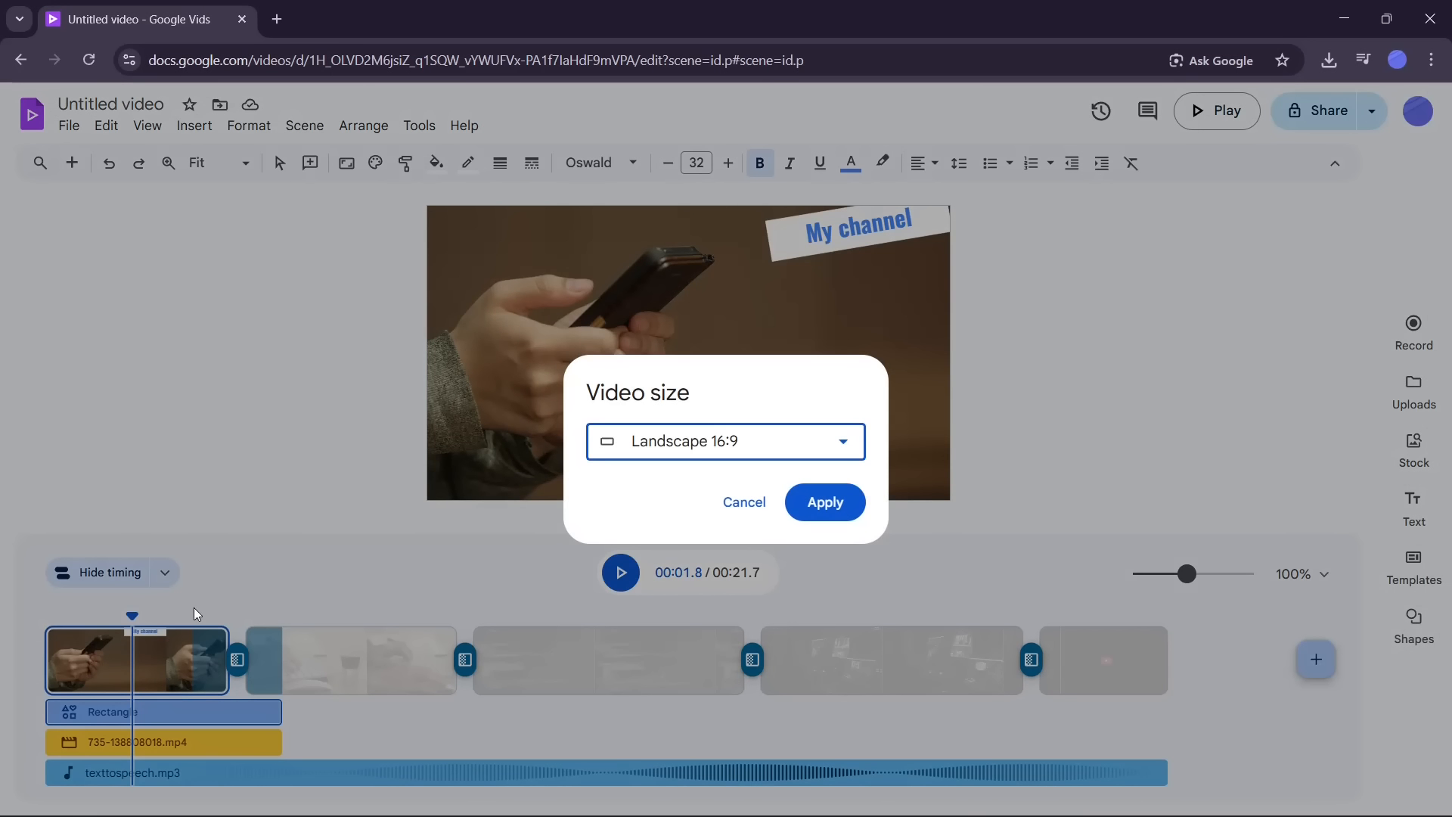
pyautogui.click(681, 453)
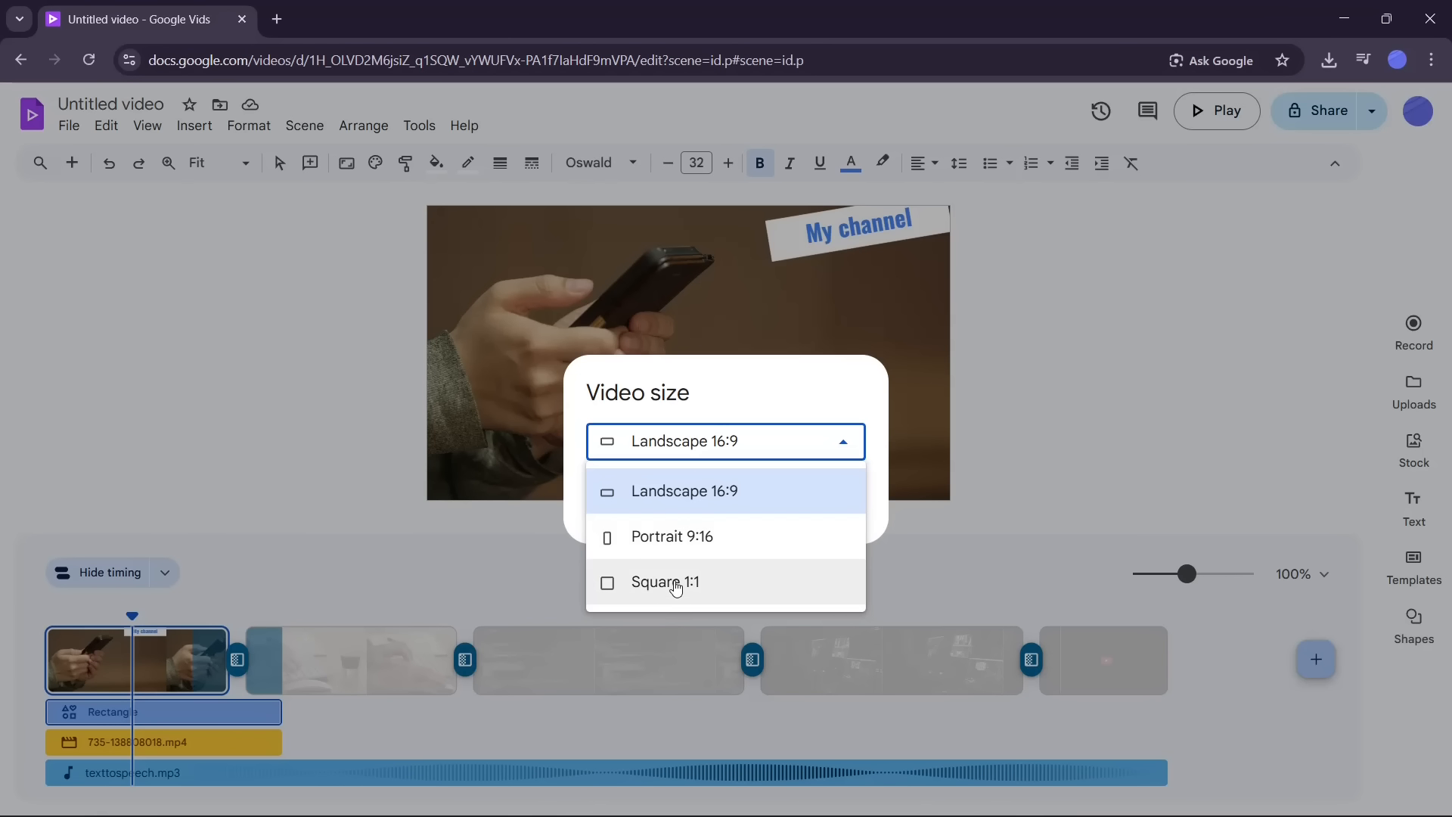
pyautogui.click(670, 531)
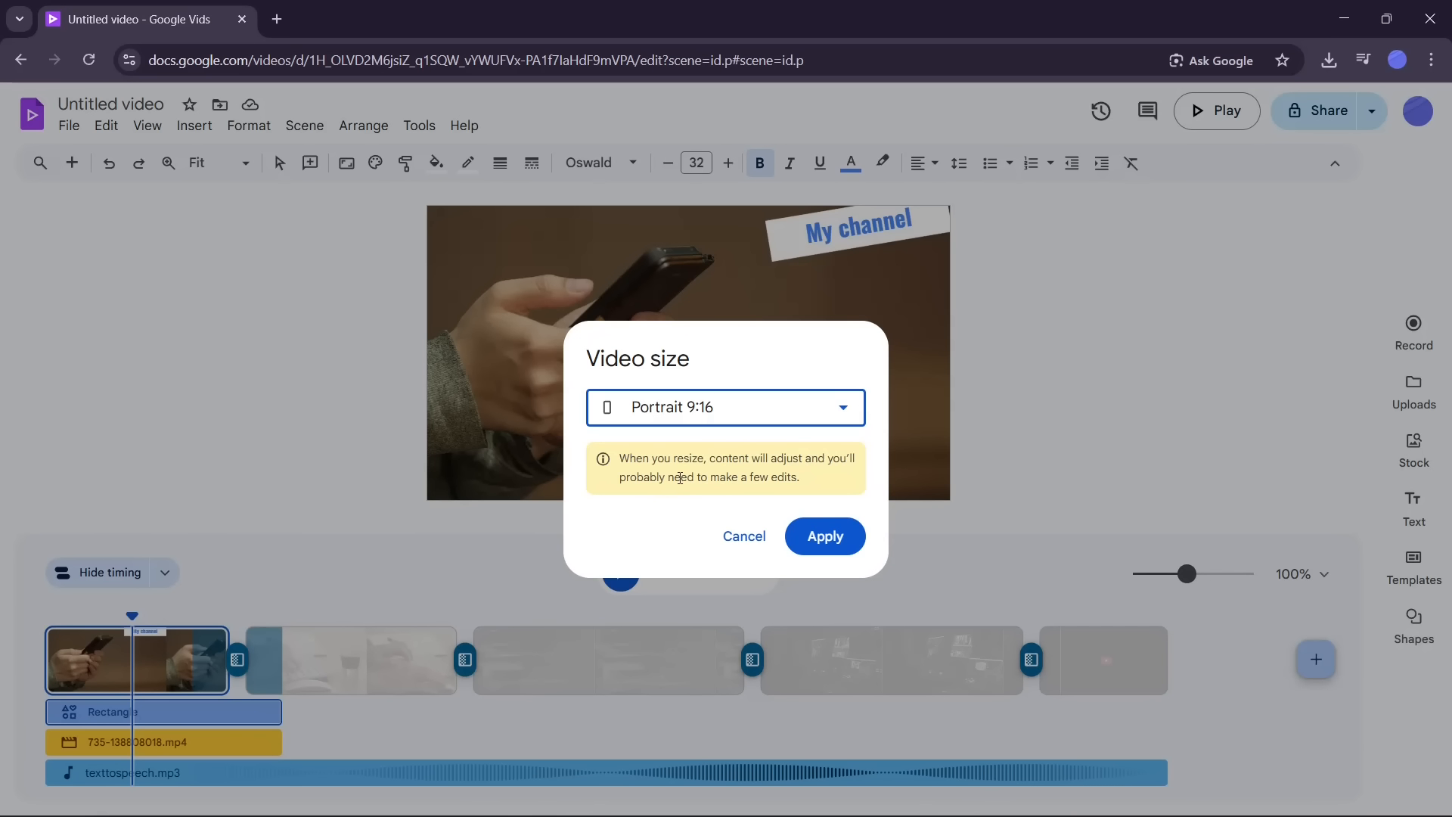
pyautogui.click(836, 541)
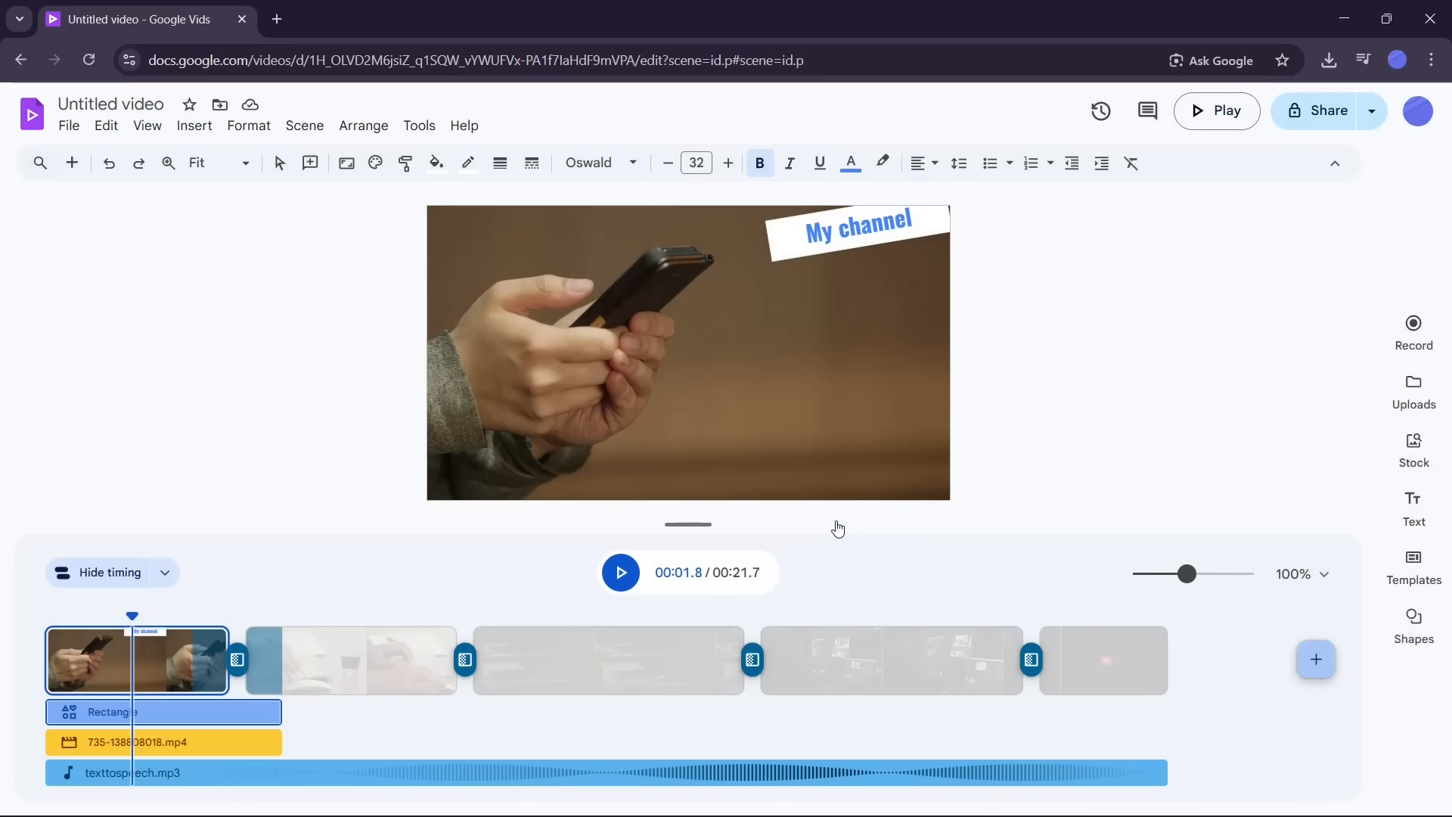
# Step: Enlarge the first scene's clip to fill the portrait frame's height, reposition it across the frame, and select the channel label
pyautogui.click(666, 273)
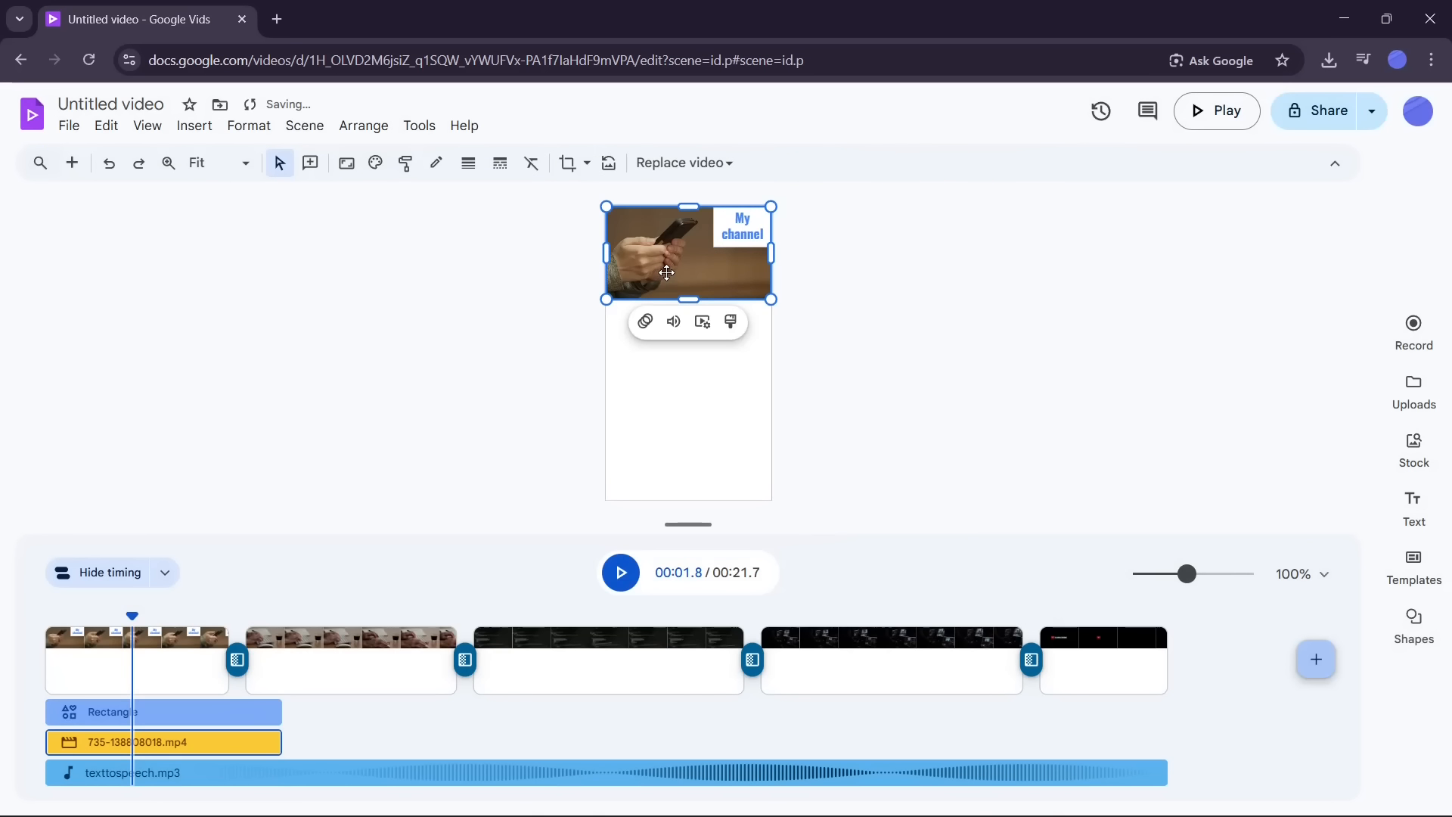
pyautogui.moveTo(770, 299); pyautogui.dragTo(991, 493)
pyautogui.moveTo(831, 383); pyautogui.dragTo(702, 383)
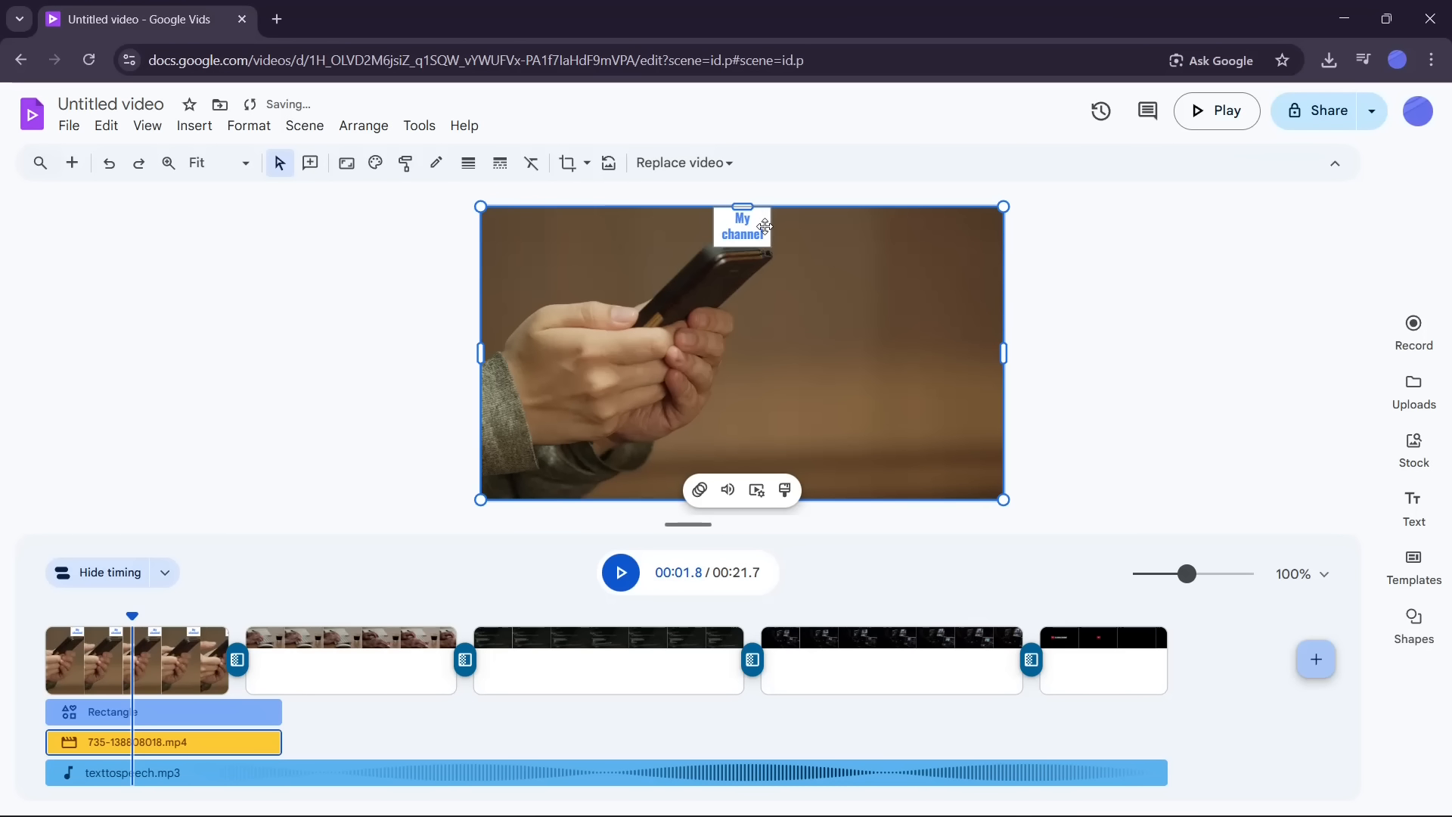
pyautogui.moveTo(763, 219)
pyautogui.mouseDown()
pyautogui.moveTo(749, 221)
pyautogui.moveTo(765, 222)
pyautogui.mouseUp()
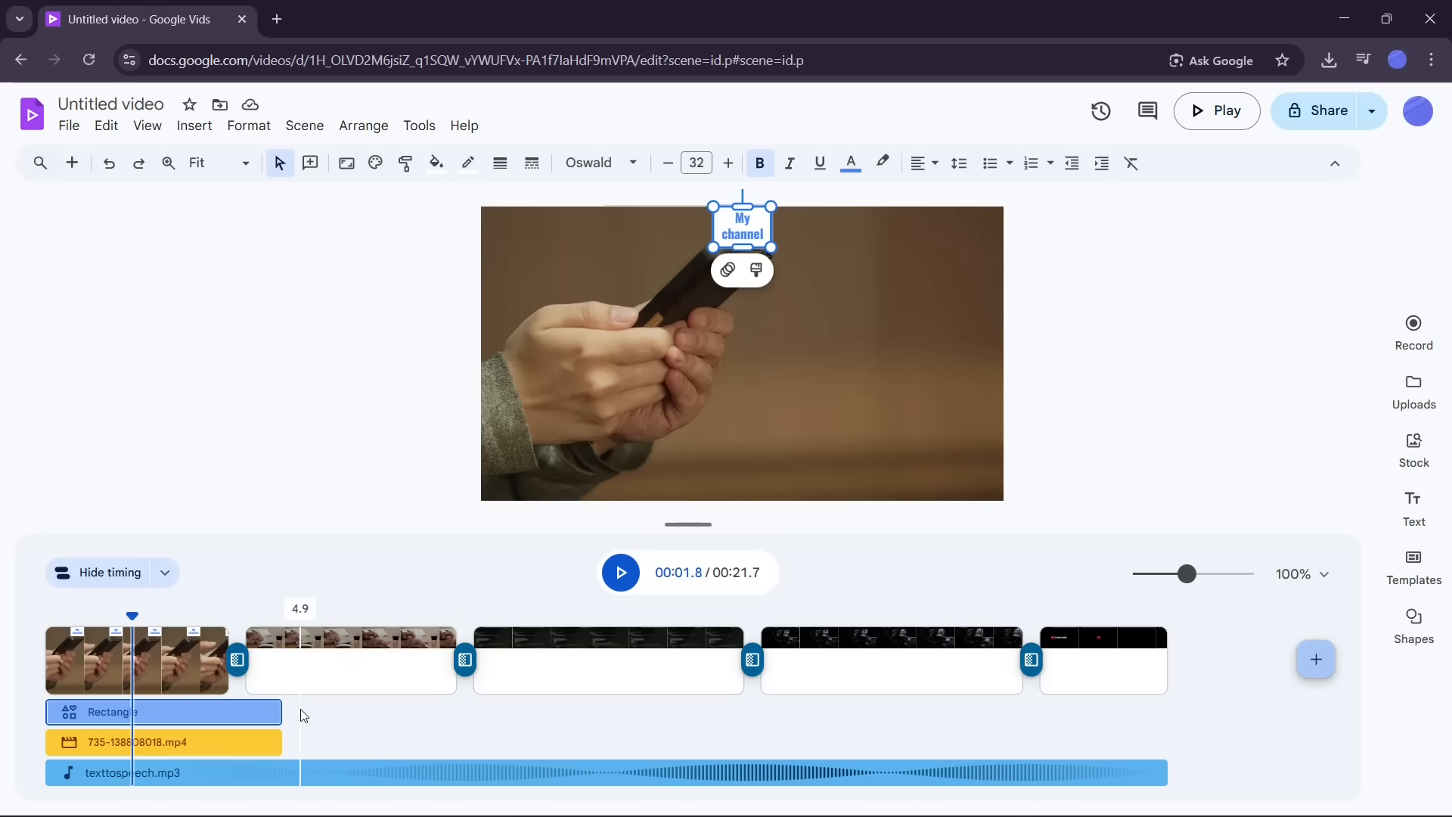
# Step: Enlarge the second scene's clip to fill the portrait frame and shift it sideways to cover the frame
pyautogui.click(372, 666)
pyautogui.click(776, 304)
pyautogui.moveTo(779, 308); pyautogui.dragTo(1055, 530)
pyautogui.moveTo(899, 459); pyautogui.dragTo(703, 483)
# Step: Enlarge the third scene's code clip to fill the height of the portrait frame
pyautogui.click(583, 711)
pyautogui.click(781, 307)
pyautogui.moveTo(781, 307); pyautogui.dragTo(984, 533)
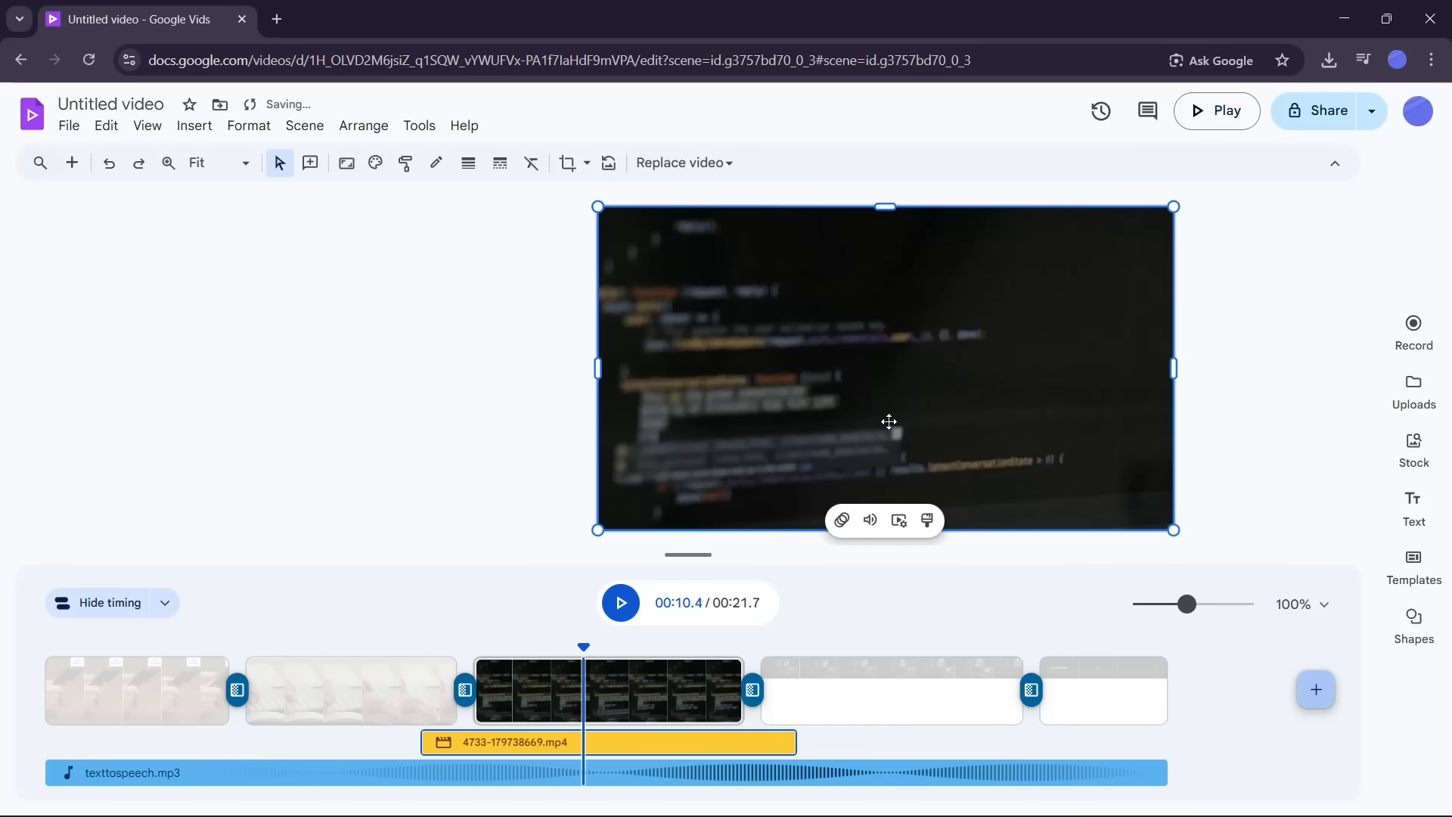
# Step: Shift the third scene's code clip leftward across the frame, and check its playback and format options
pyautogui.click(899, 521)
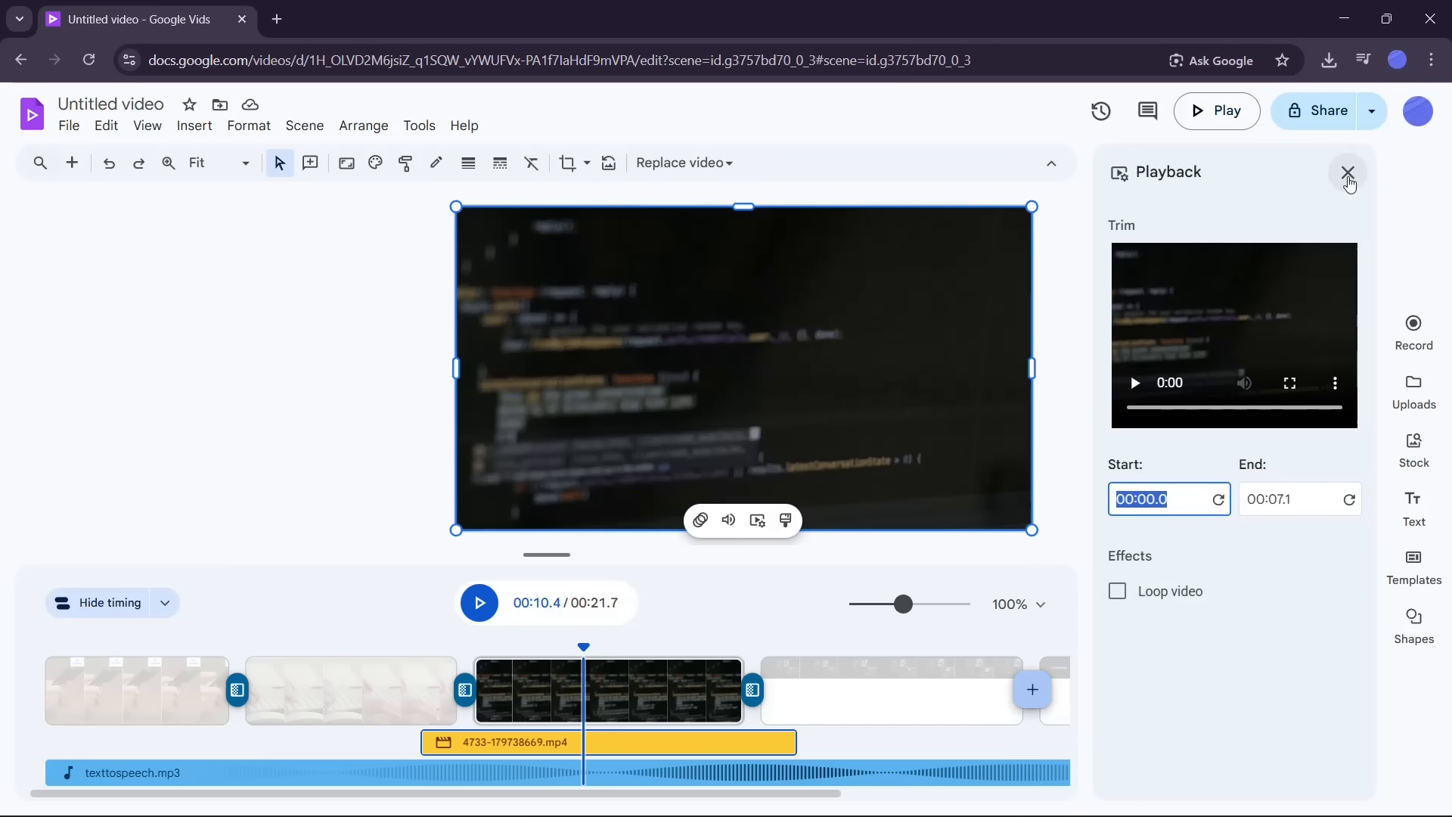
pyautogui.click(1348, 174)
pyautogui.moveTo(895, 369); pyautogui.dragTo(814, 365)
pyautogui.click(836, 520)
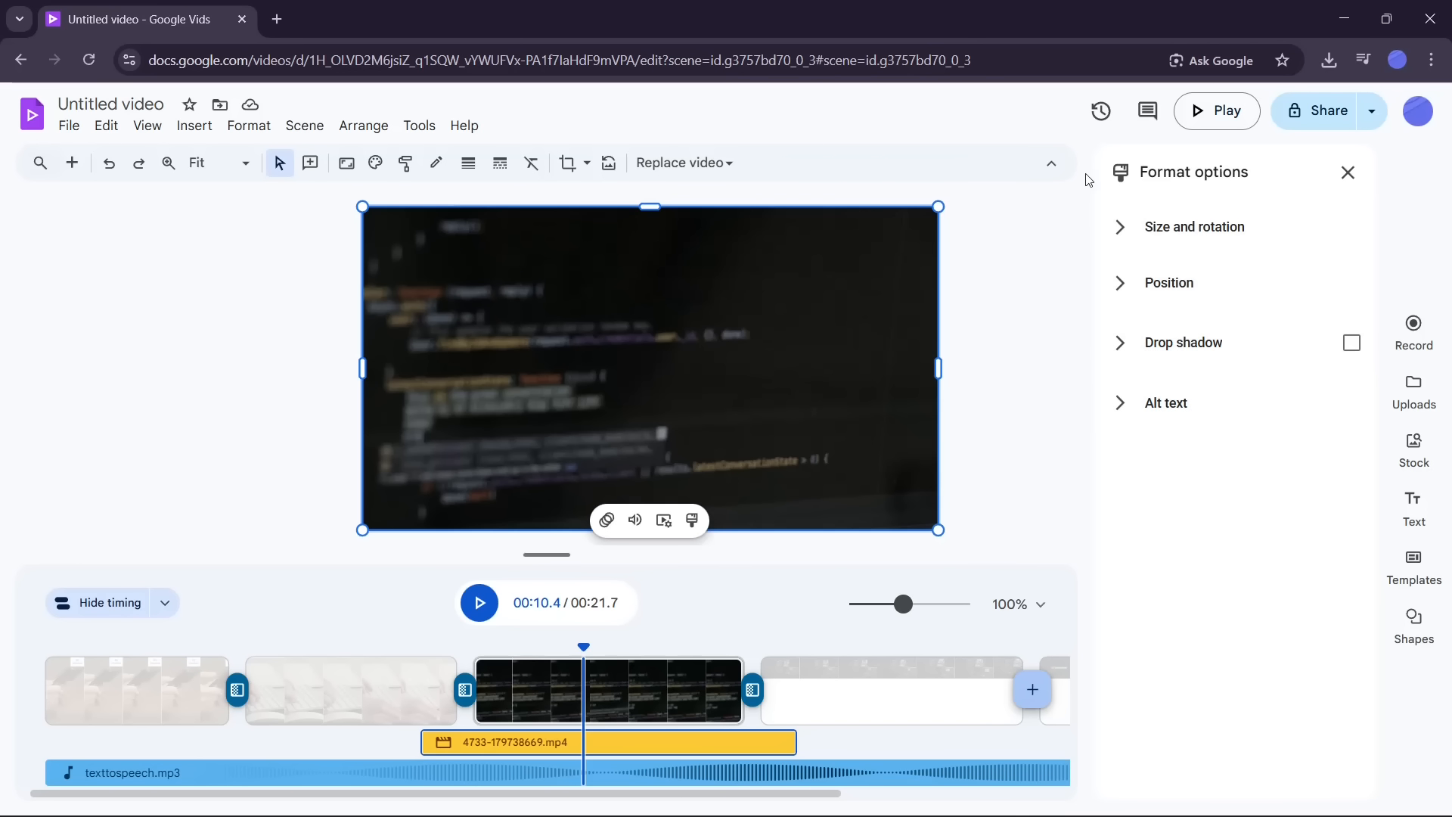
pyautogui.click(1348, 172)
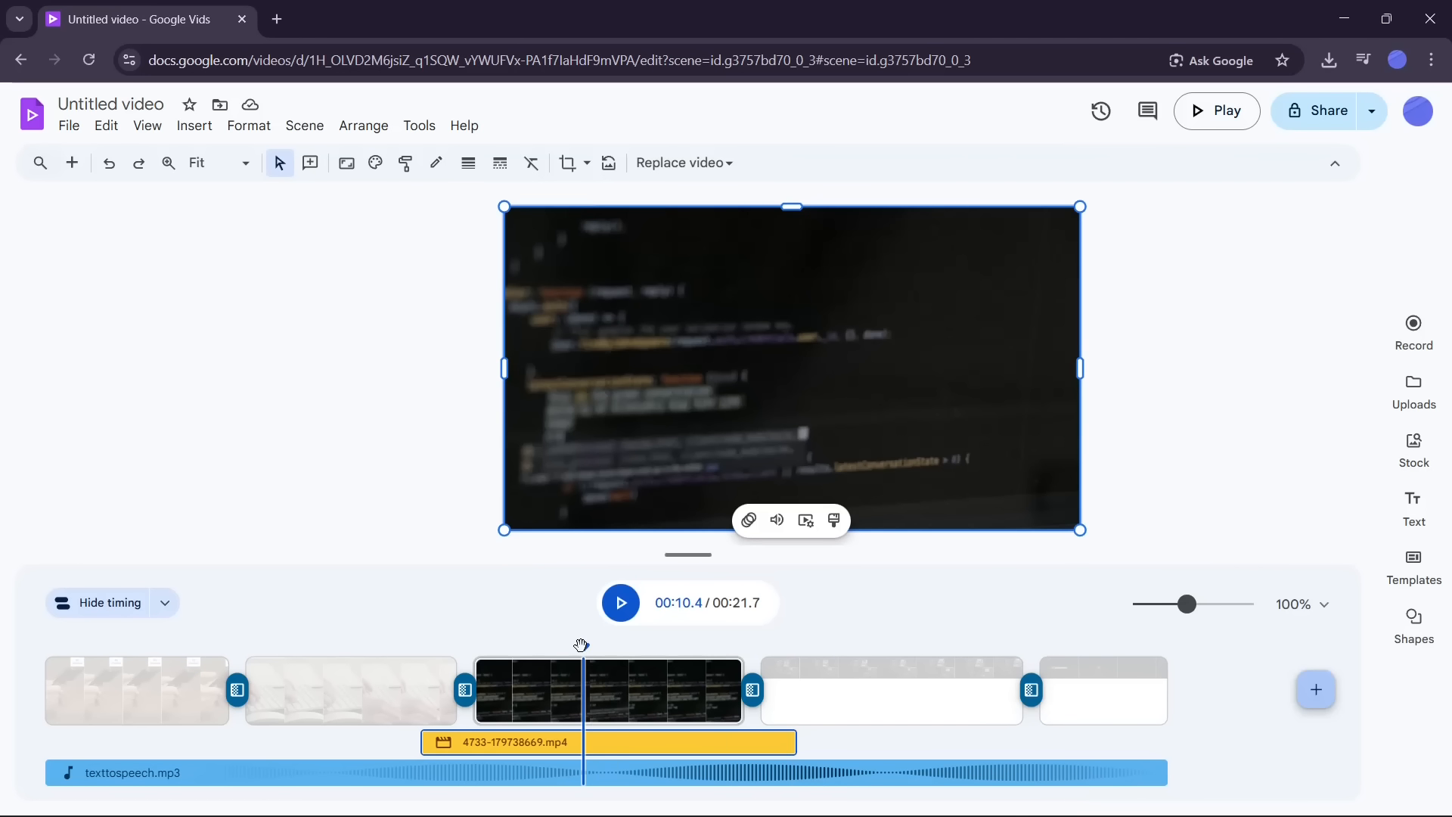
# Step: Enlarge the fourth scene's clip to fill the portrait frame's height and shift it sideways across the frame
pyautogui.moveTo(581, 644); pyautogui.dragTo(829, 677)
pyautogui.click(830, 678)
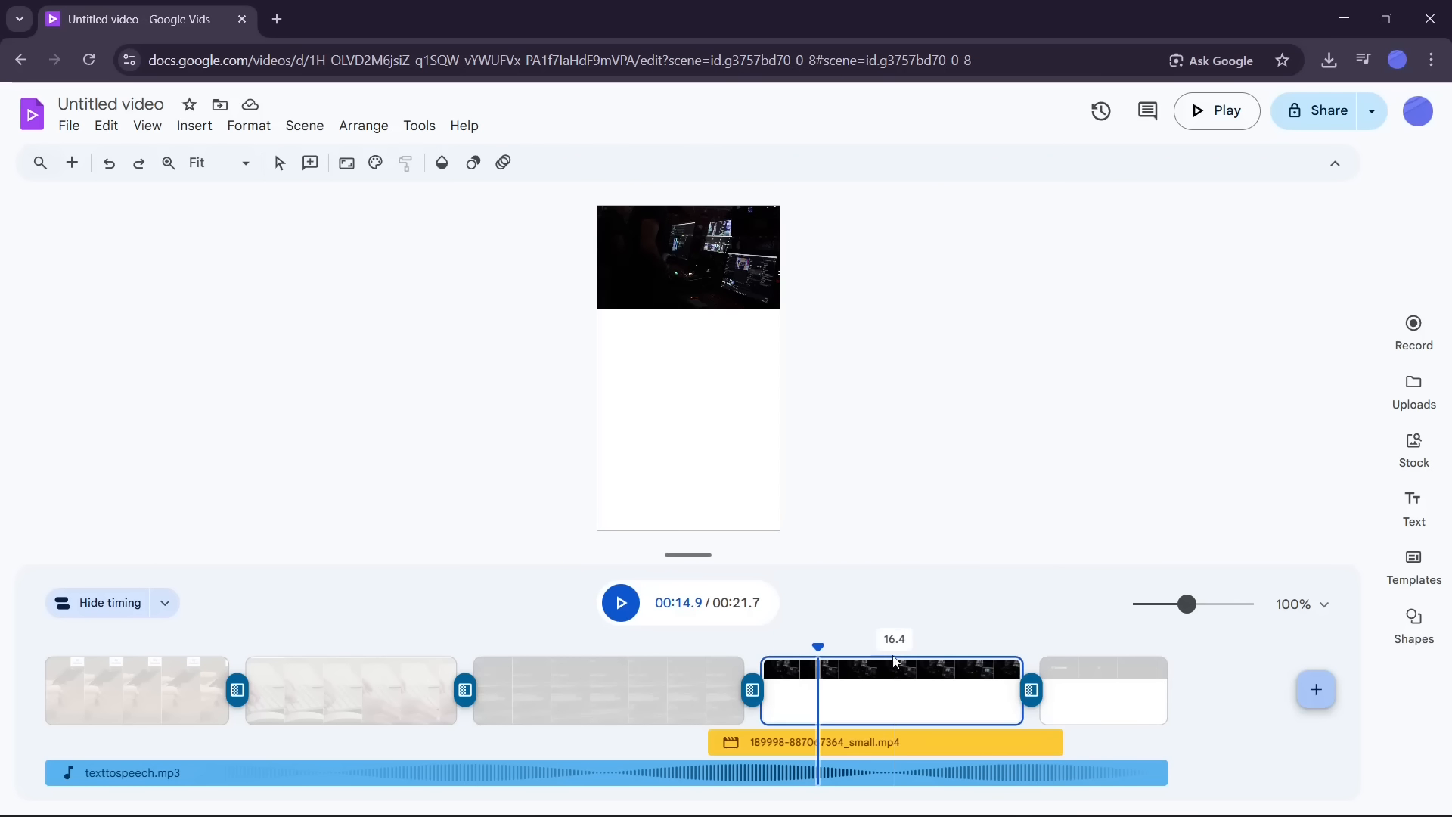
pyautogui.click(779, 306)
pyautogui.moveTo(780, 309); pyautogui.dragTo(1013, 534)
pyautogui.moveTo(900, 390); pyautogui.dragTo(703, 392)
# Step: Enlarge the last scene's Subscribe clip moderately beyond the frame's width and center it in the portrait frame
pyautogui.moveTo(816, 638); pyautogui.dragTo(1115, 638)
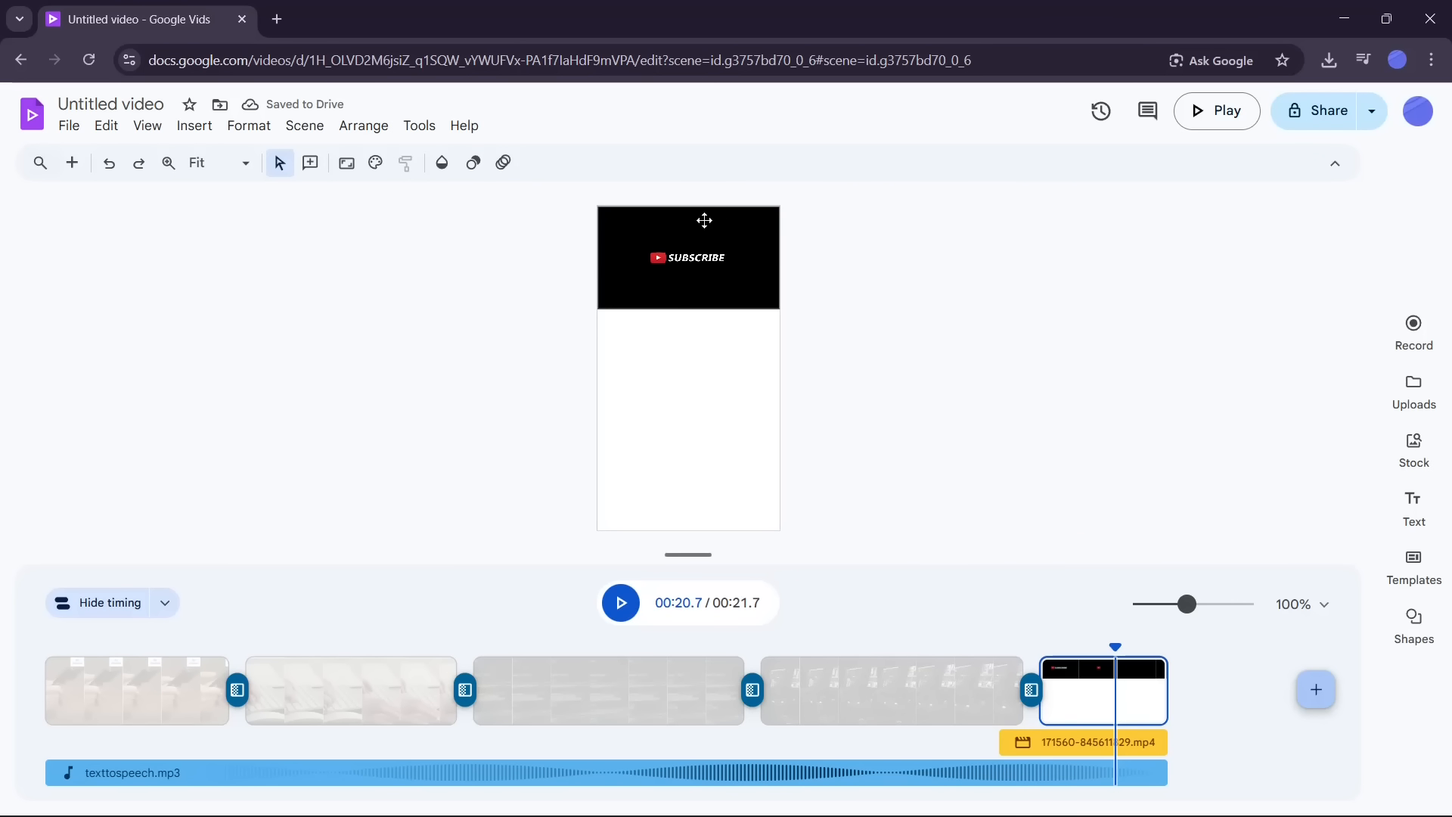
pyautogui.click(704, 220)
pyautogui.moveTo(779, 310); pyautogui.dragTo(1059, 530)
pyautogui.moveTo(808, 419); pyautogui.dragTo(798, 409)
pyautogui.moveTo(1021, 531); pyautogui.dragTo(760, 383)
pyautogui.moveTo(600, 313); pyautogui.dragTo(687, 387)
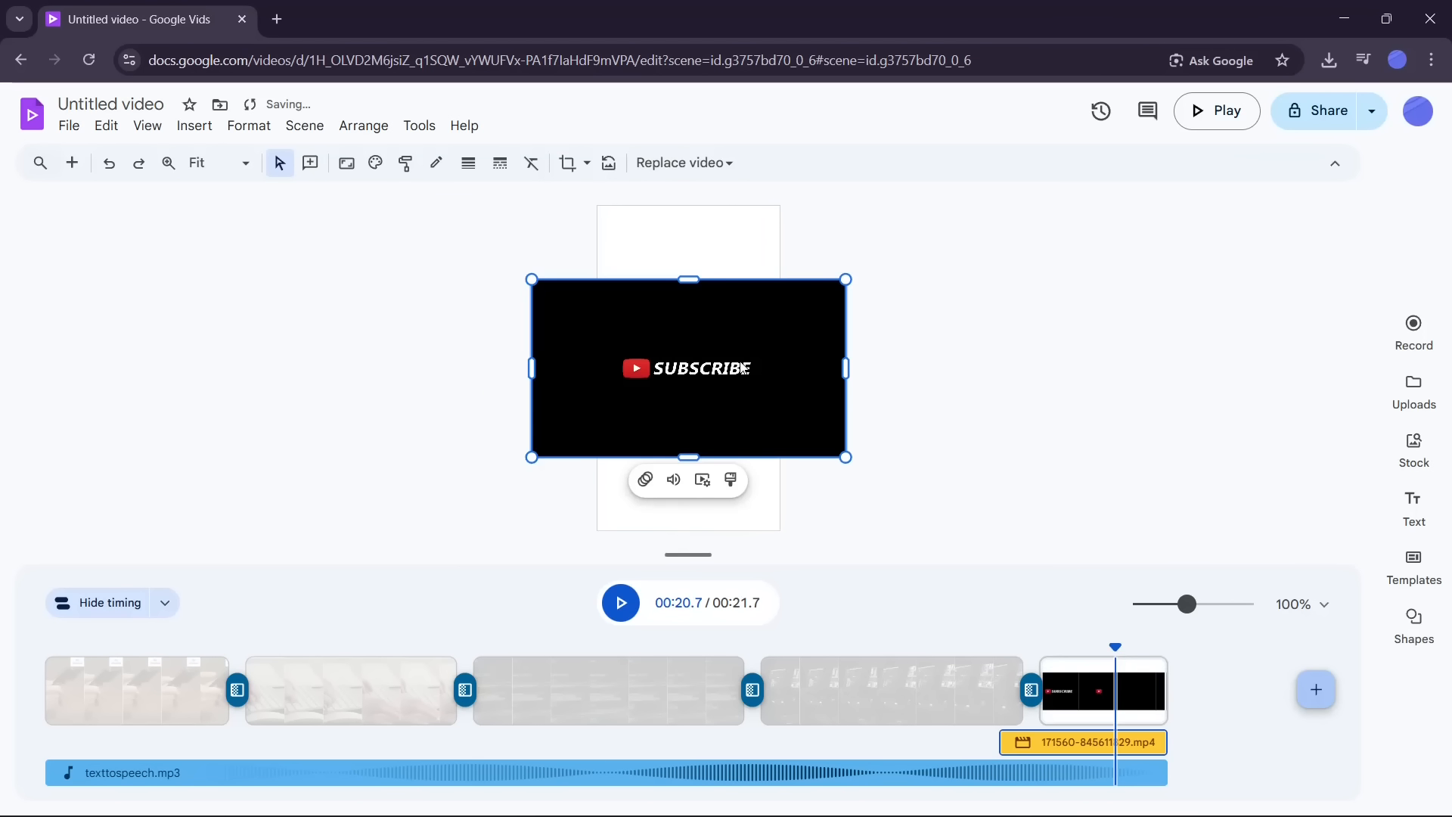
# Step: Set the last scene's background to solid black
pyautogui.click(655, 227)
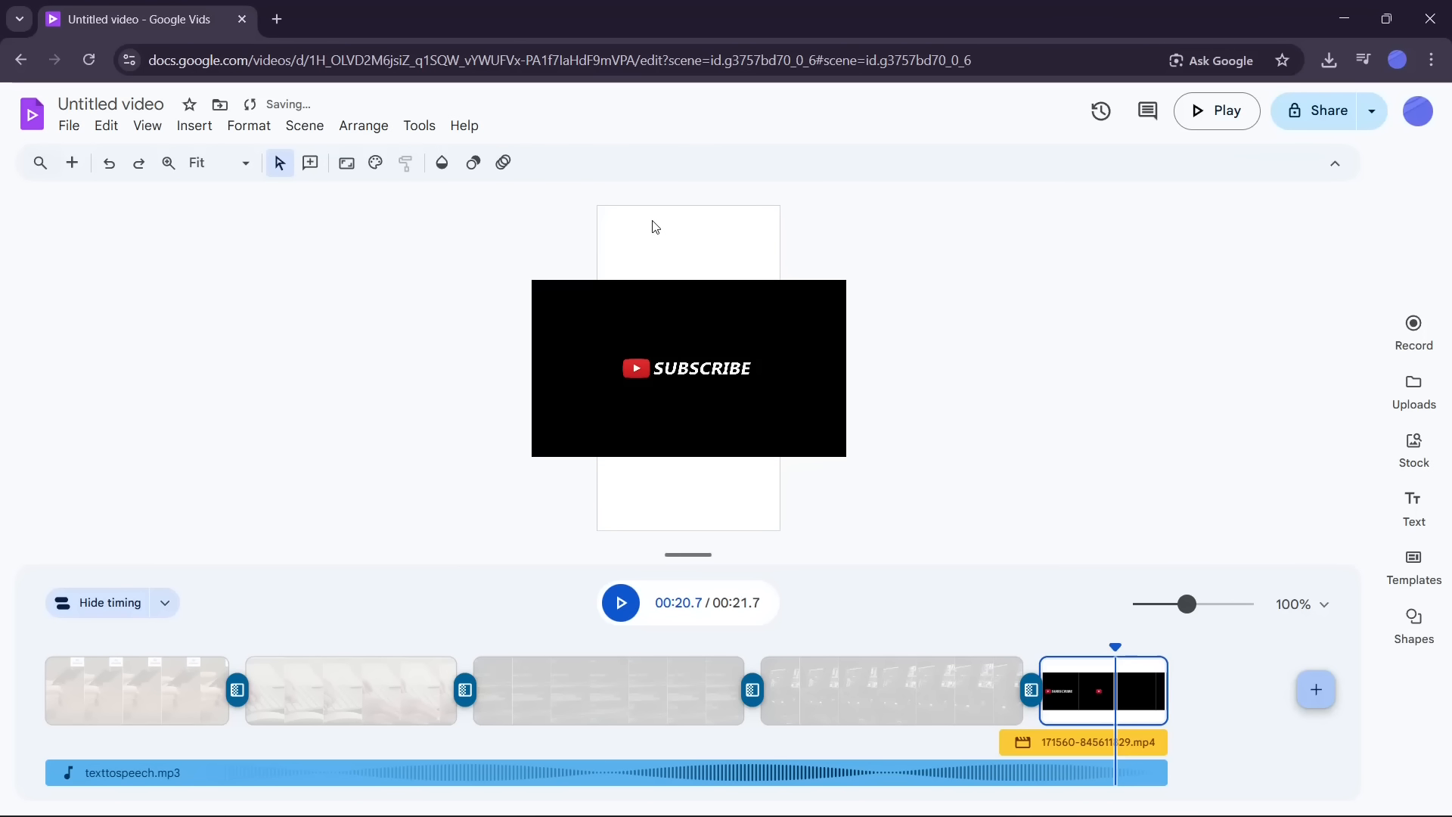
pyautogui.click(445, 165)
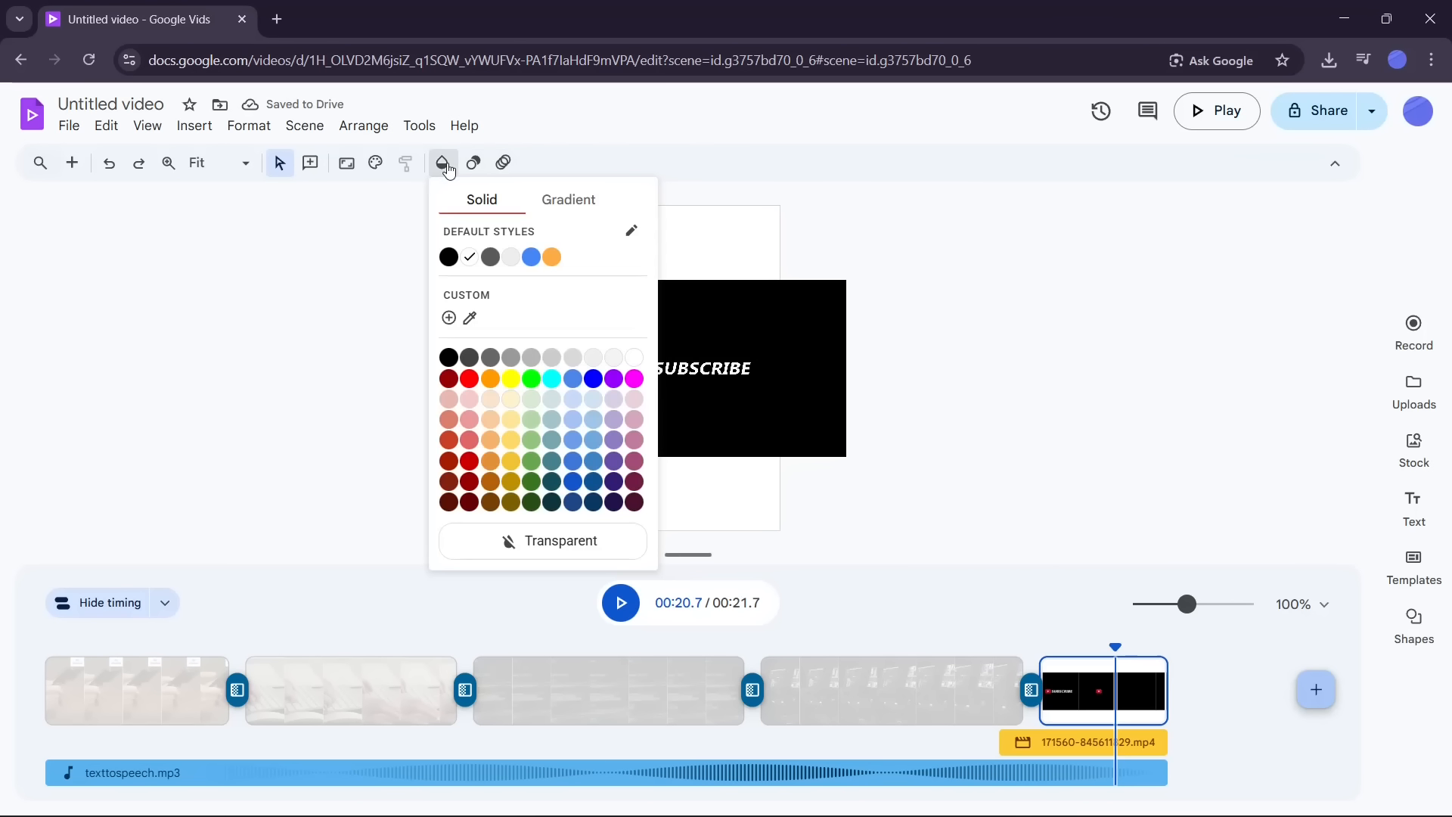
pyautogui.click(449, 258)
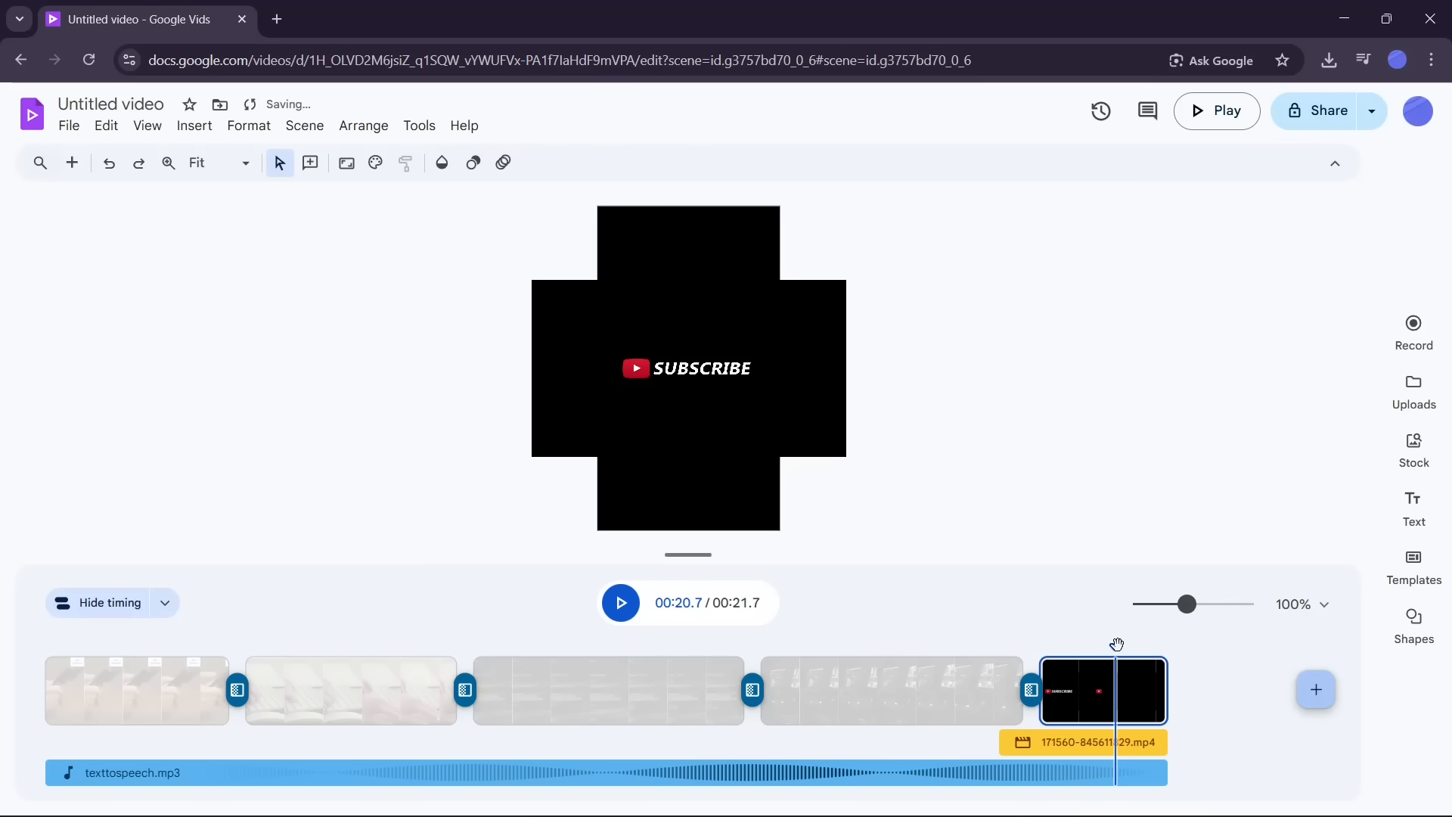
# Step: Play the whole video from the beginning to review the portrait version, and return the playhead to the start
pyautogui.moveTo(1118, 642); pyautogui.dragTo(4, 738)
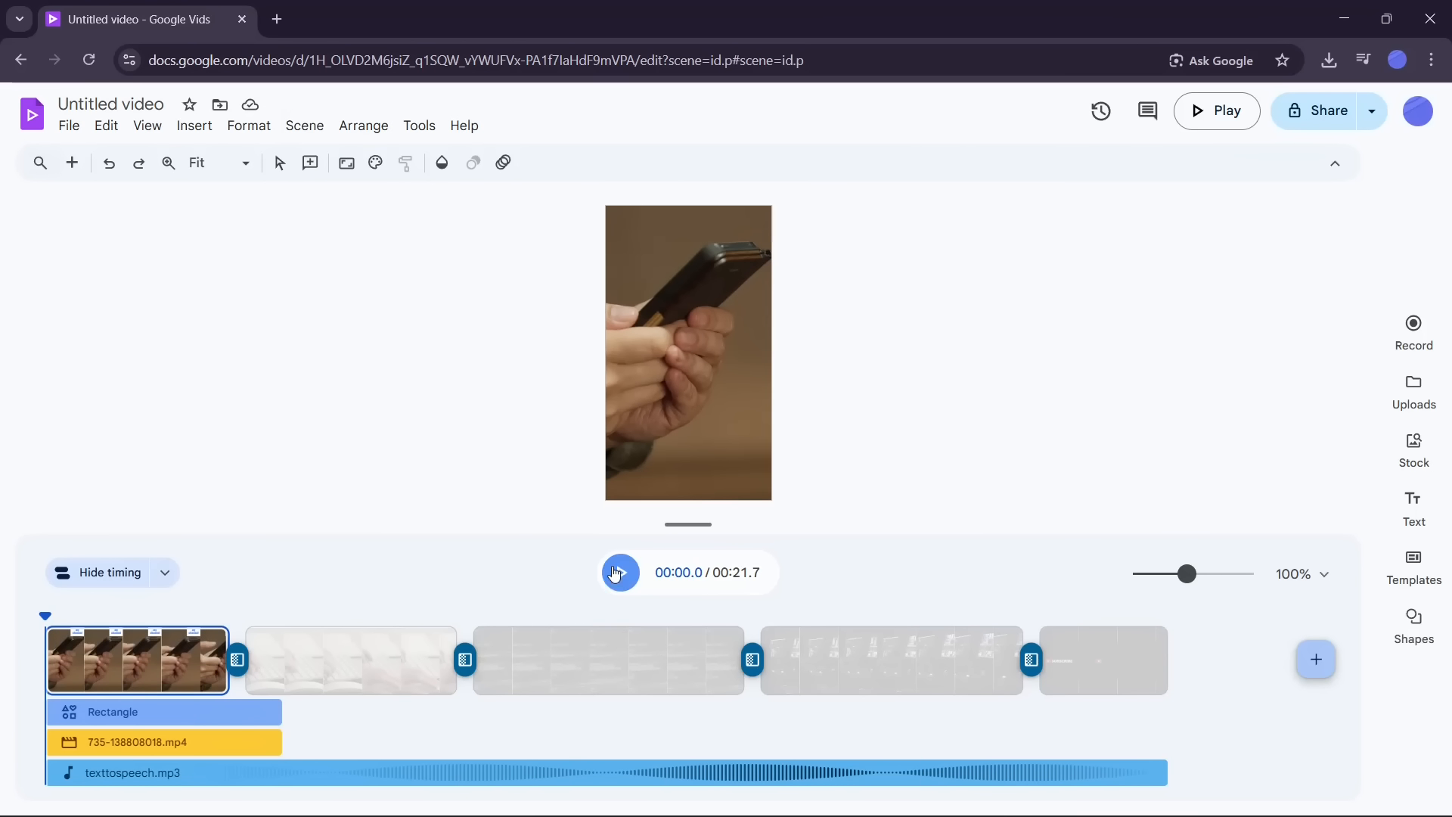
pyautogui.click(620, 573)
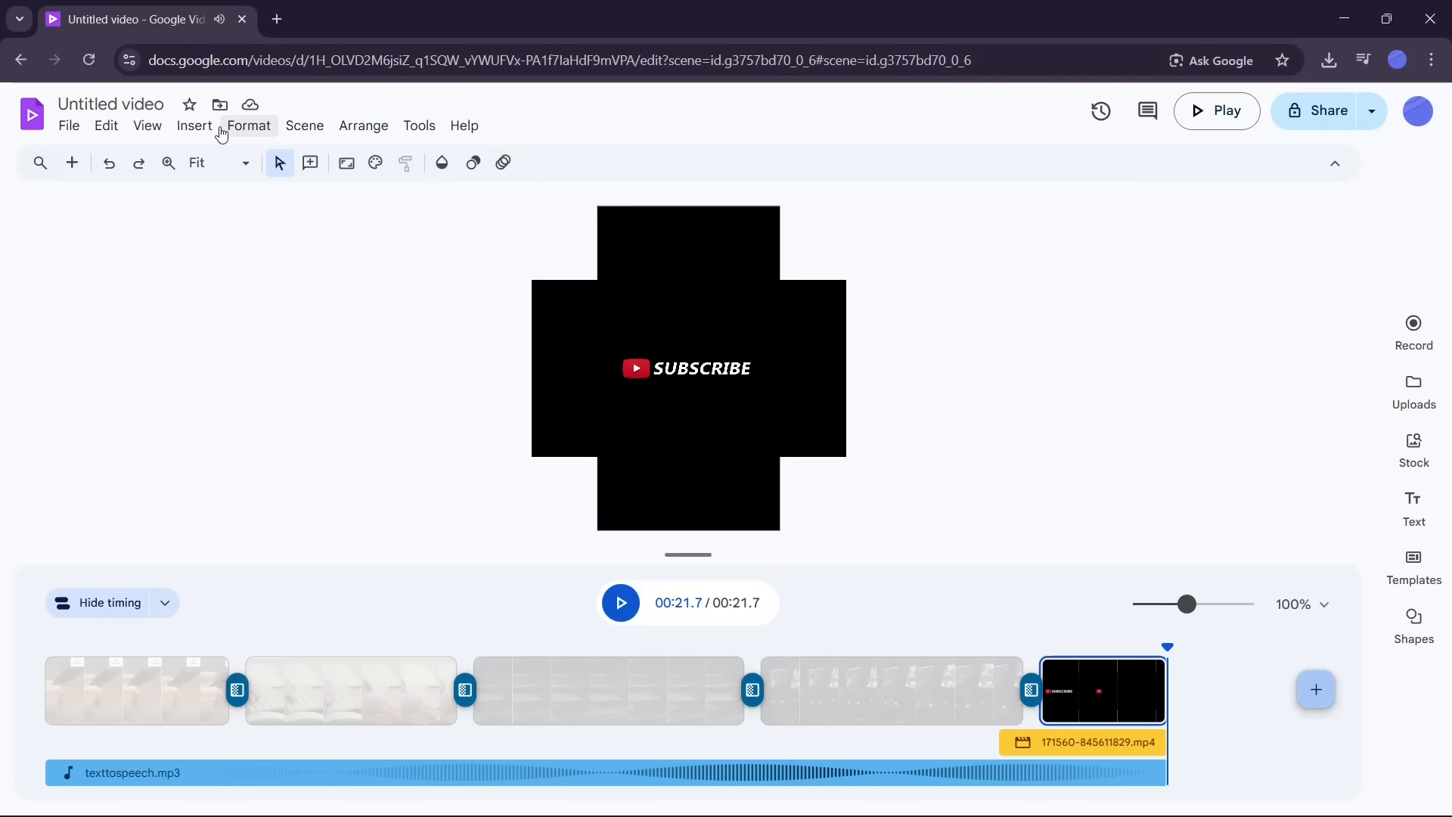
pyautogui.moveTo(1167, 647); pyautogui.dragTo(2, 751)
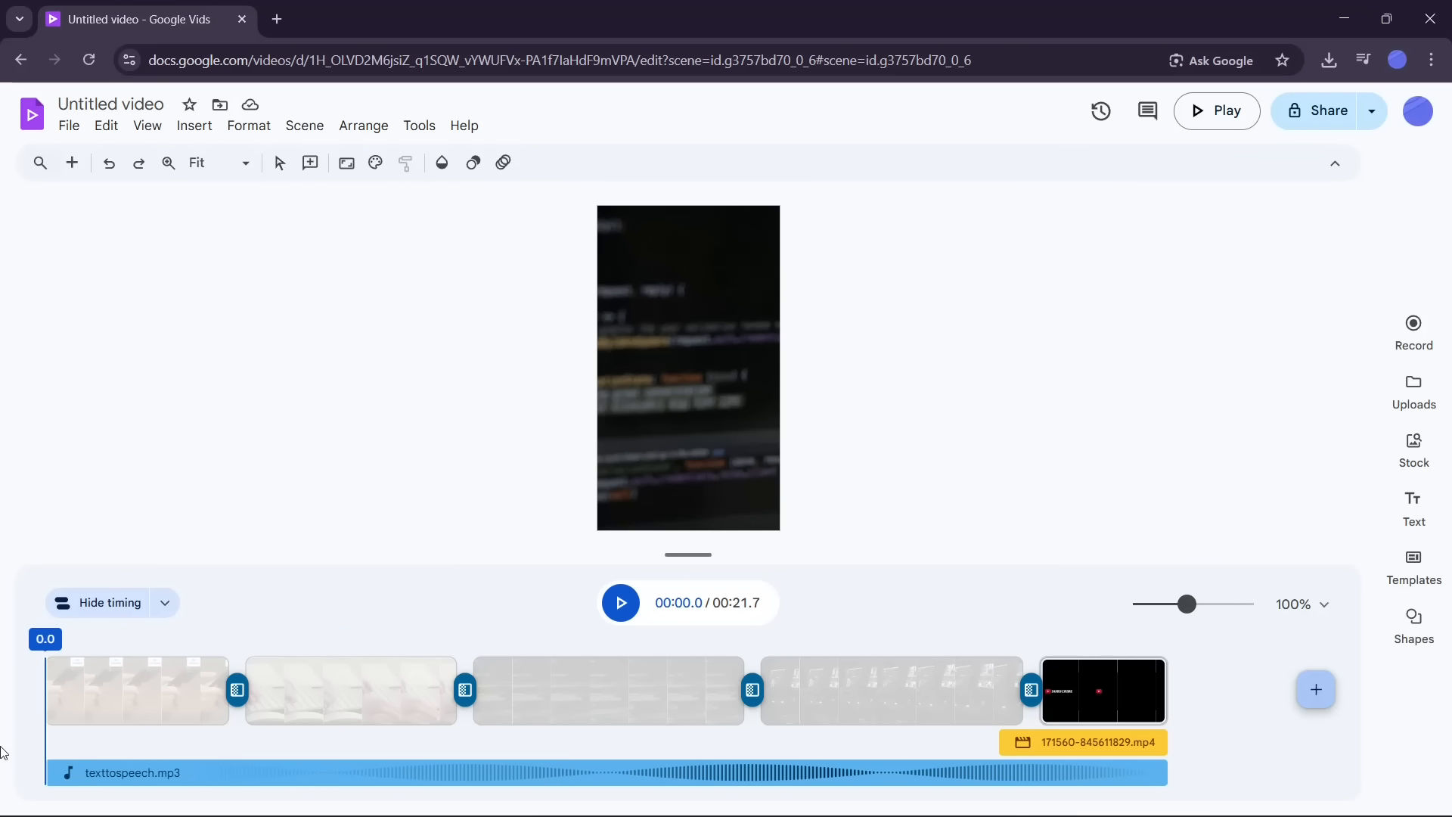
# Step: Open the closed captions settings and examine the file upload option for a new caption track
pyautogui.click(195, 126)
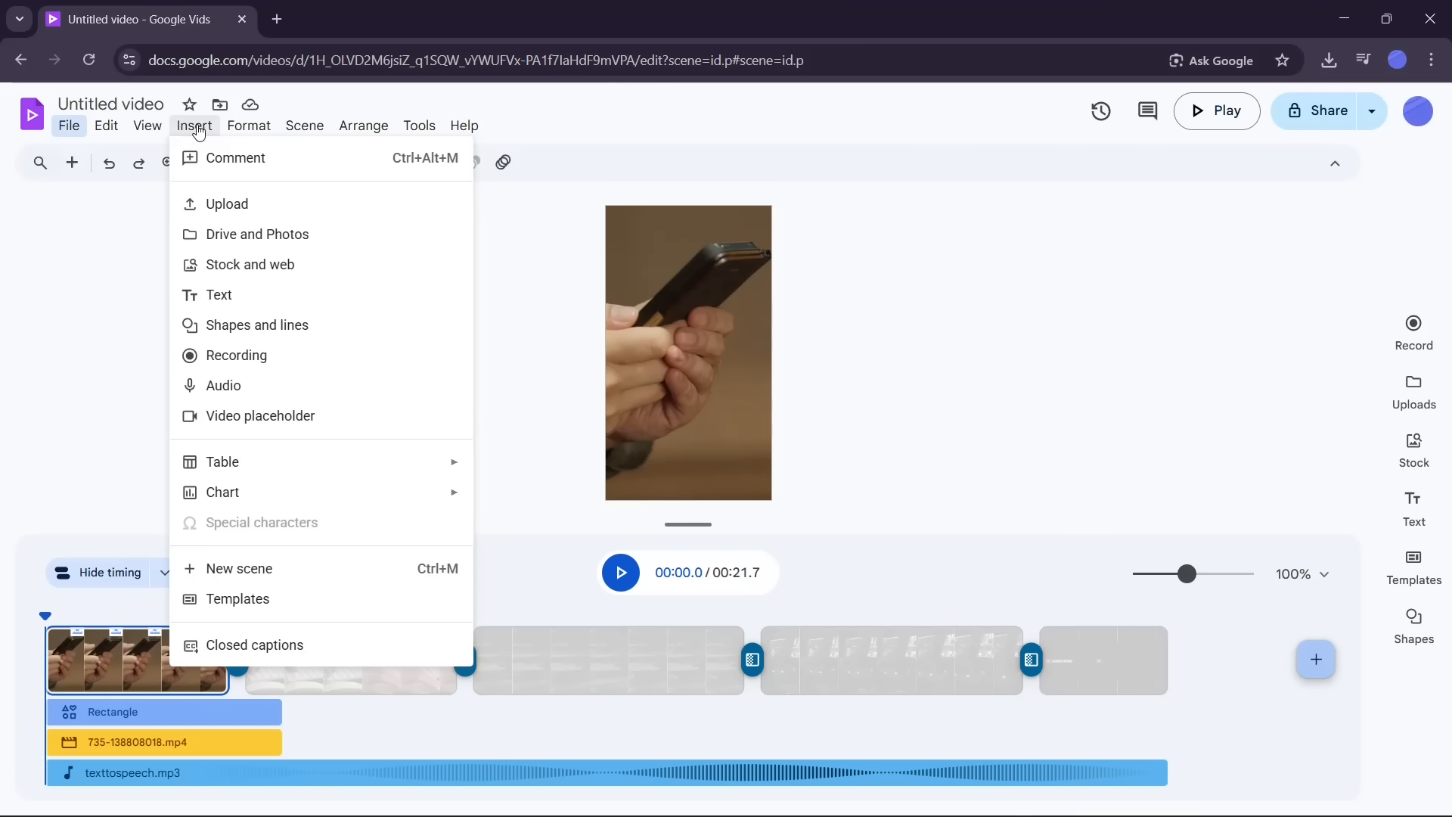
pyautogui.click(280, 644)
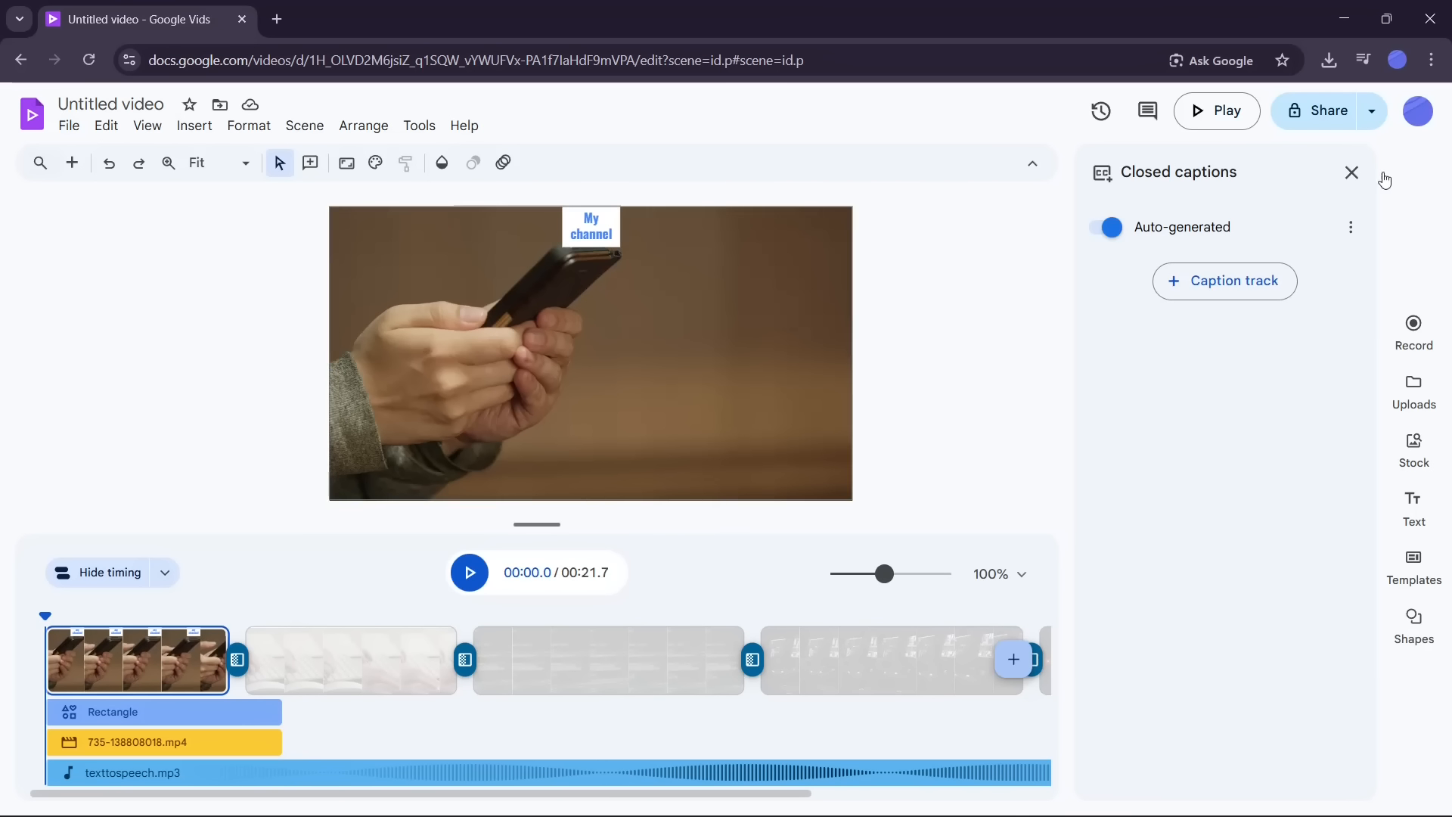
pyautogui.click(1203, 281)
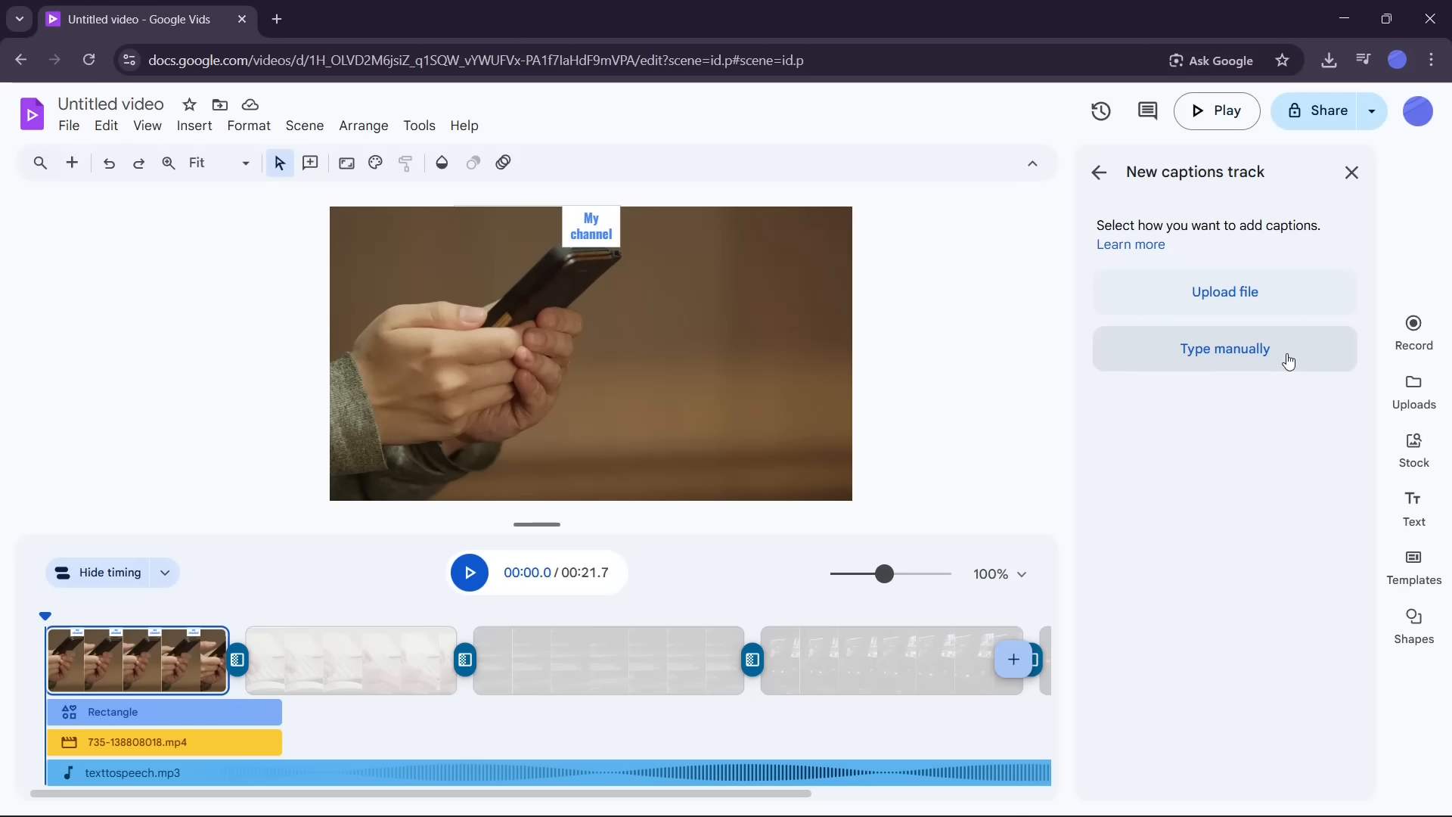
pyautogui.click(1242, 308)
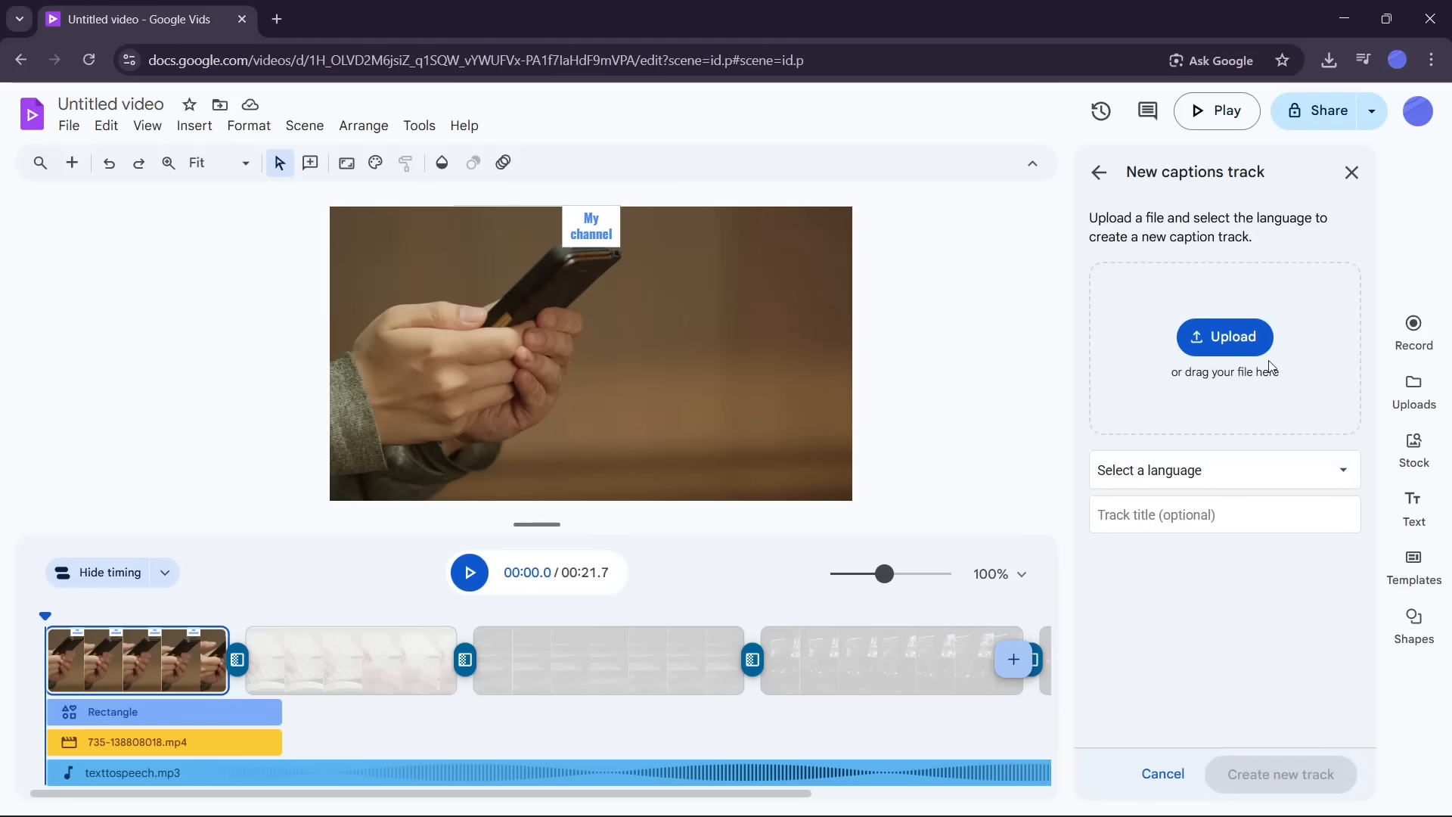
pyautogui.click(1101, 176)
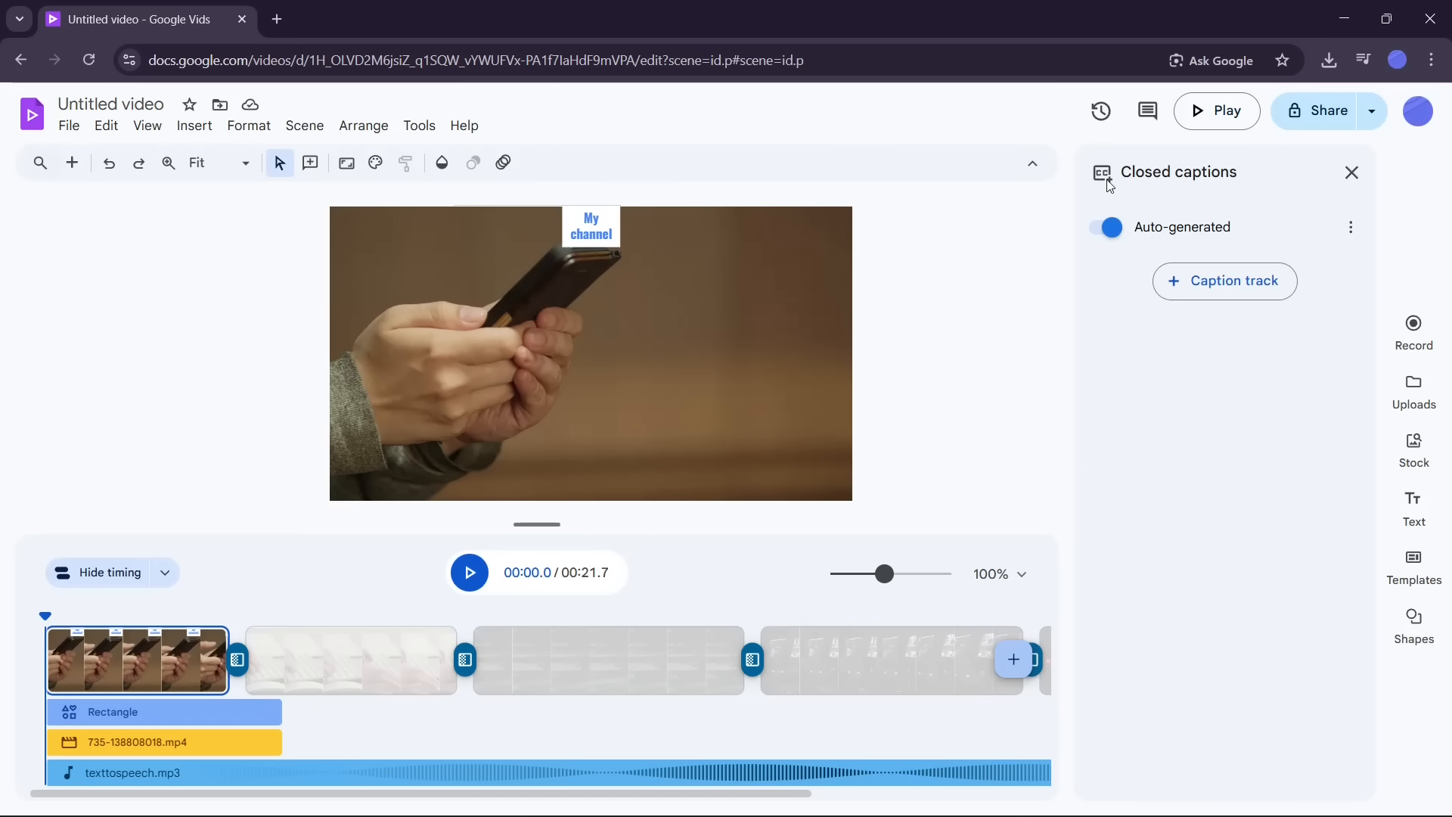
# Step: Start a new manually typed caption track with English as its language
pyautogui.click(1239, 285)
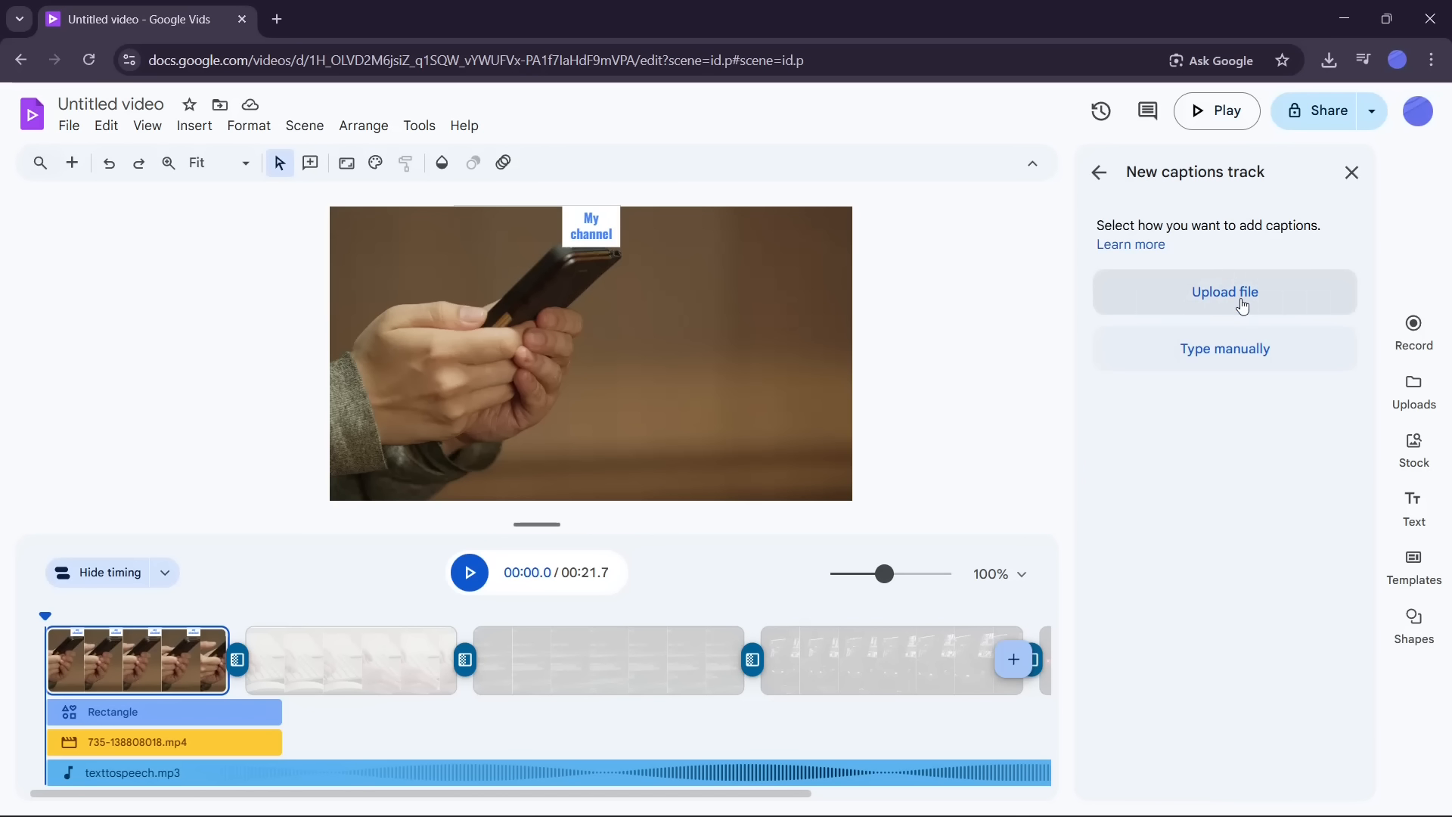
pyautogui.click(1221, 347)
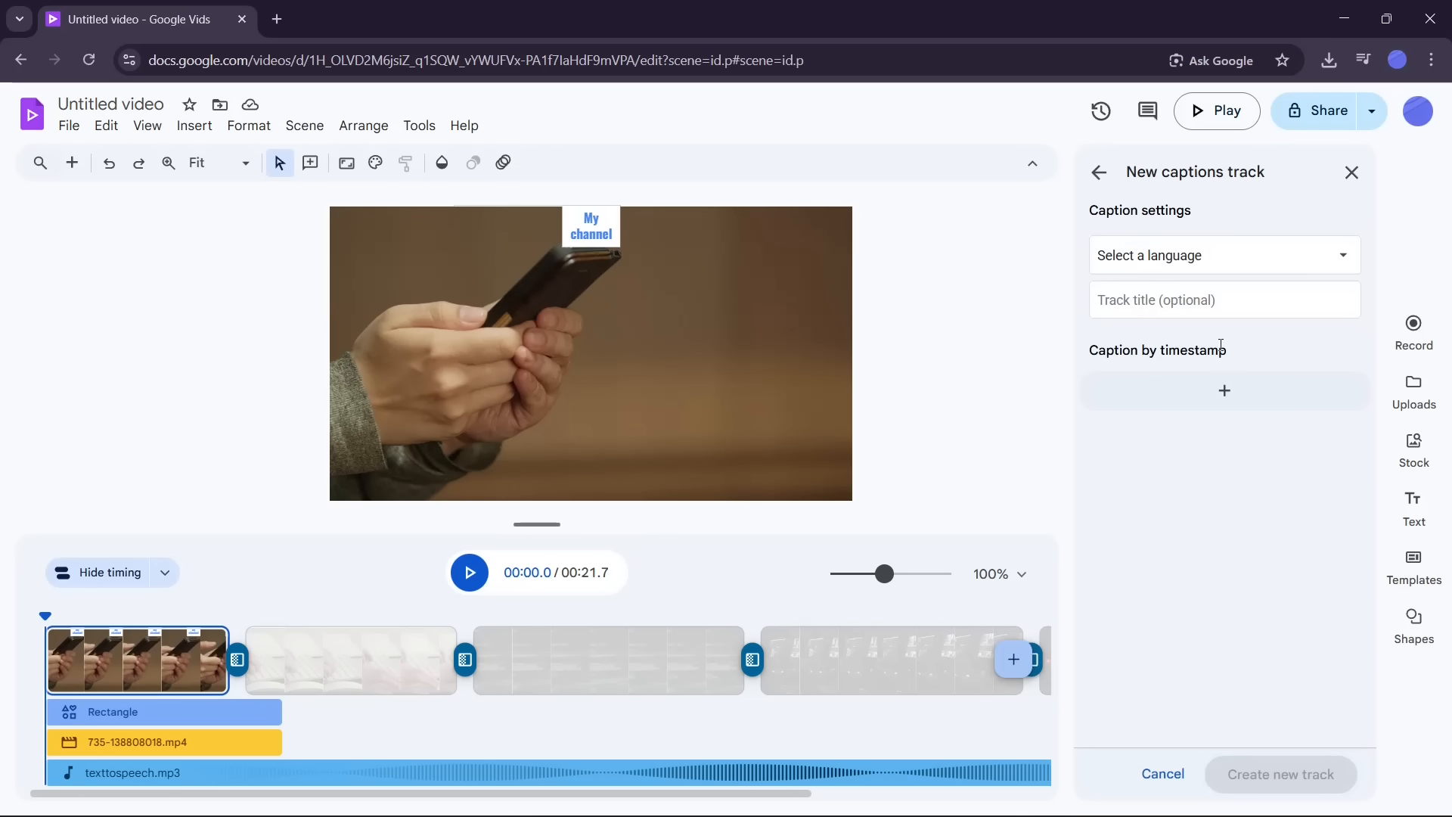
pyautogui.click(1157, 256)
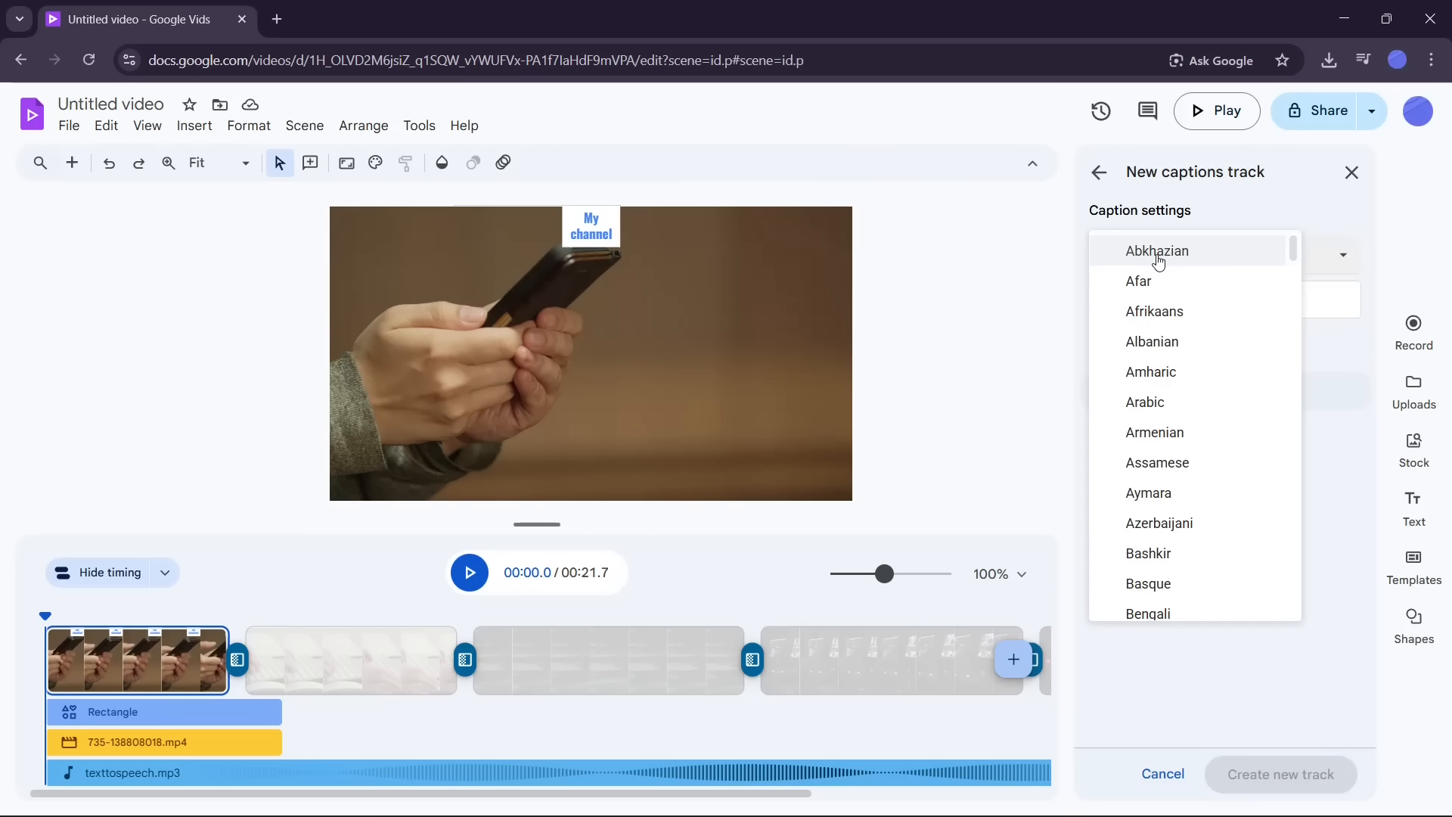
pyautogui.press('e')
pyautogui.click(1219, 252)
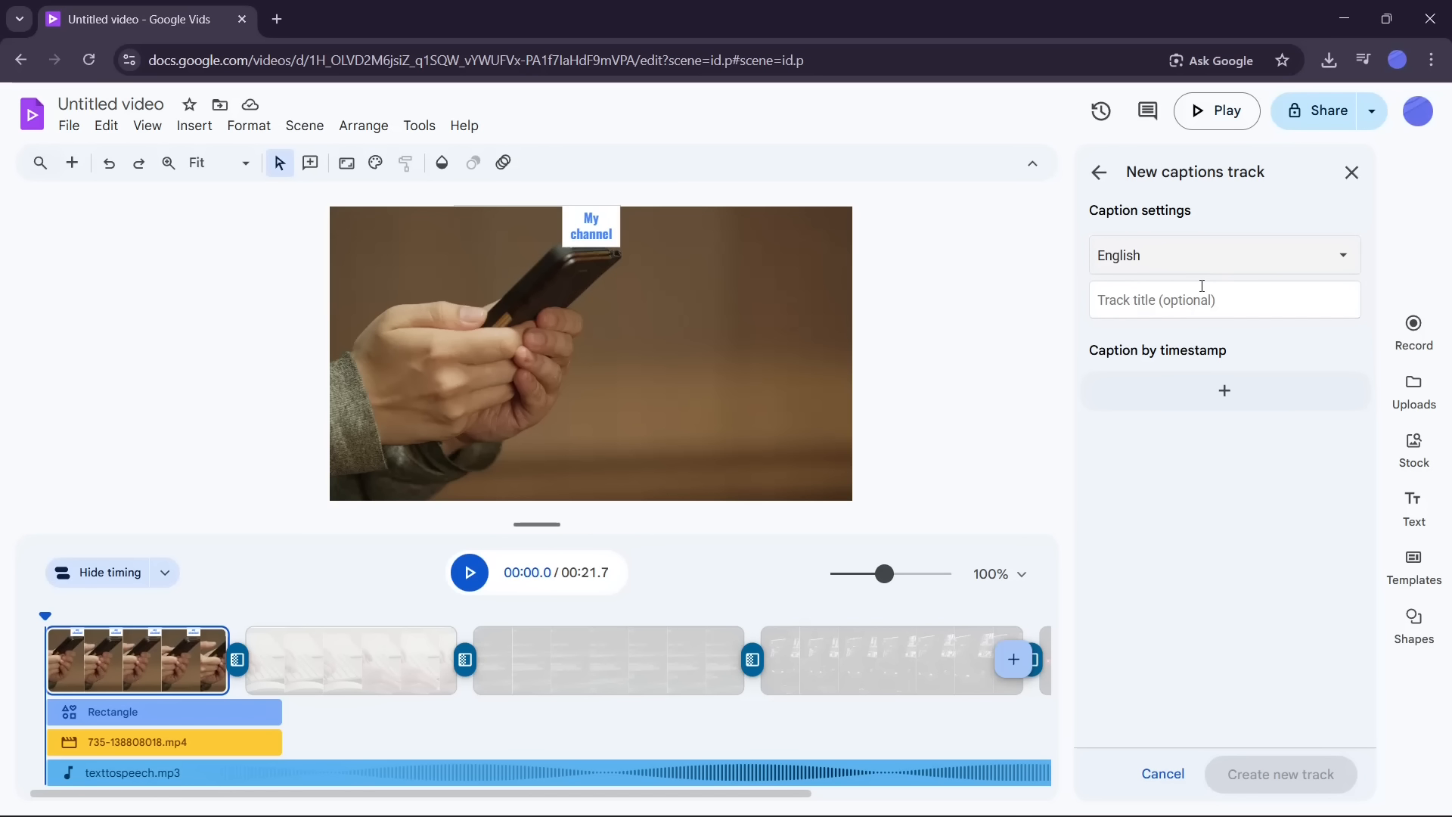
# Step: Add the caption "Welcome to our channel" from 00:00.0 to 00:02.0 and create the track
pyautogui.click(1224, 393)
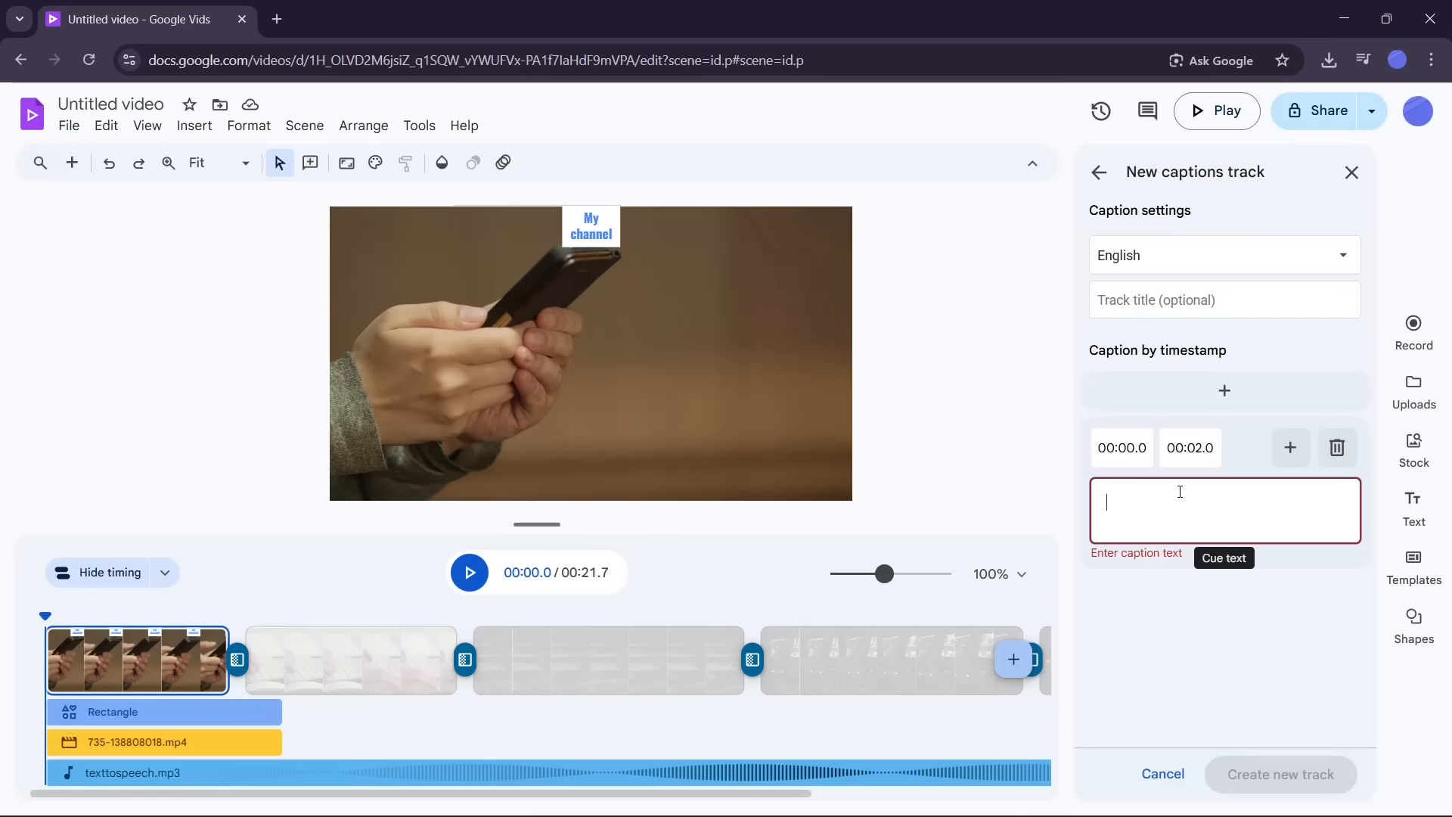
pyautogui.write('Welcome to our channel')
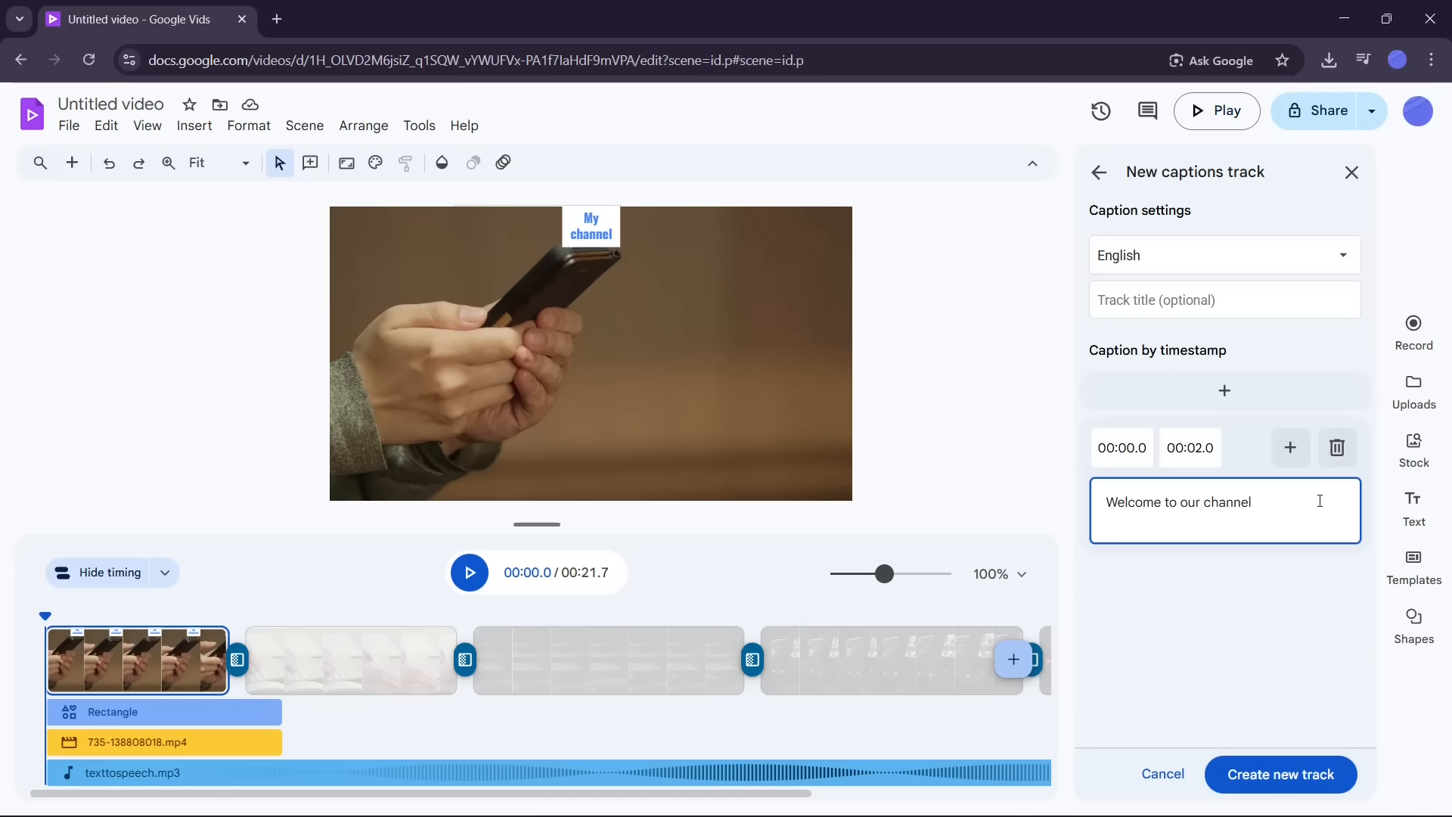
pyautogui.click(1262, 774)
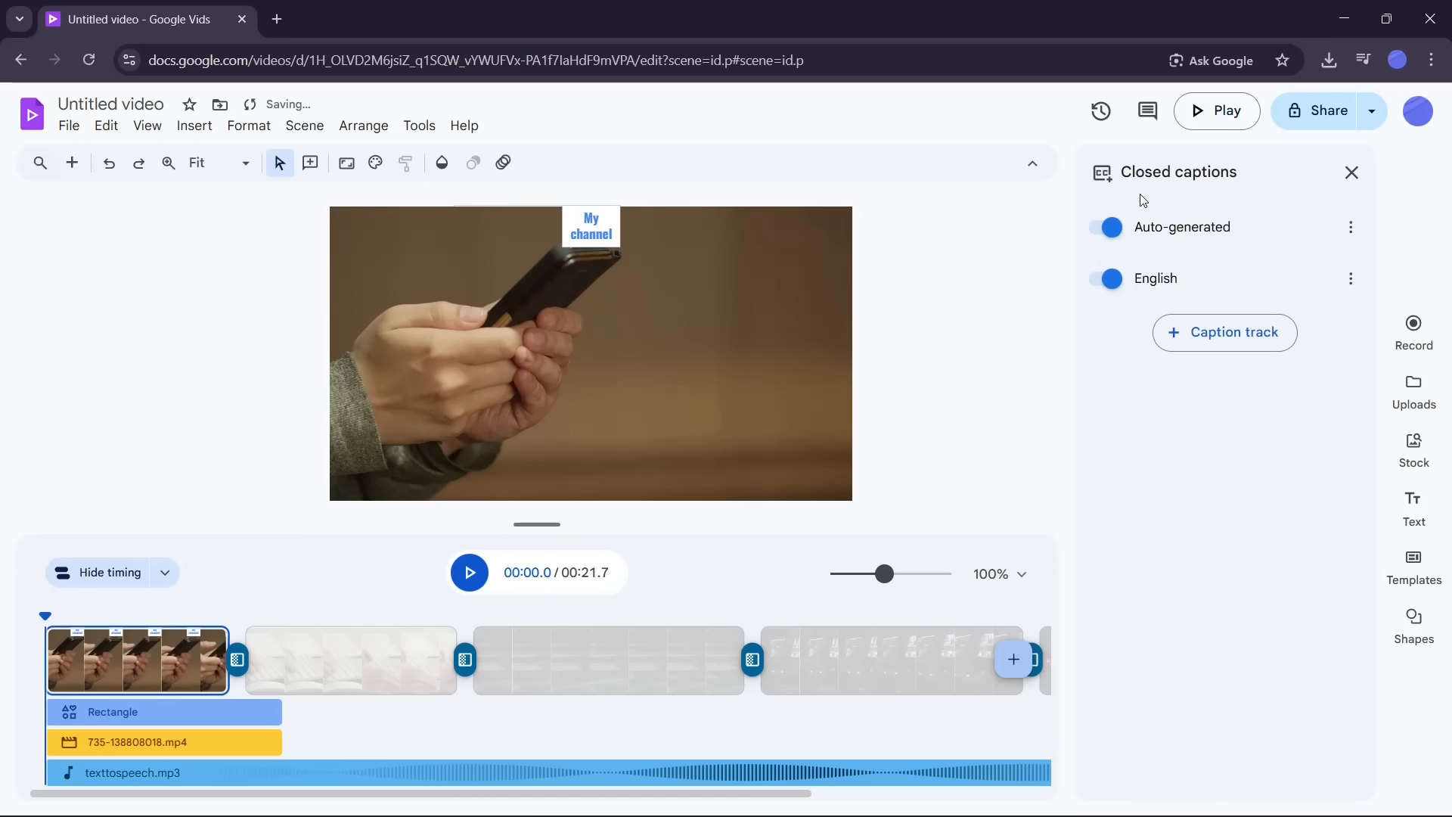
# Step: Examine the auto-generated caption track's timestamped text from beginning to end, and close the captions
pyautogui.click(1351, 226)
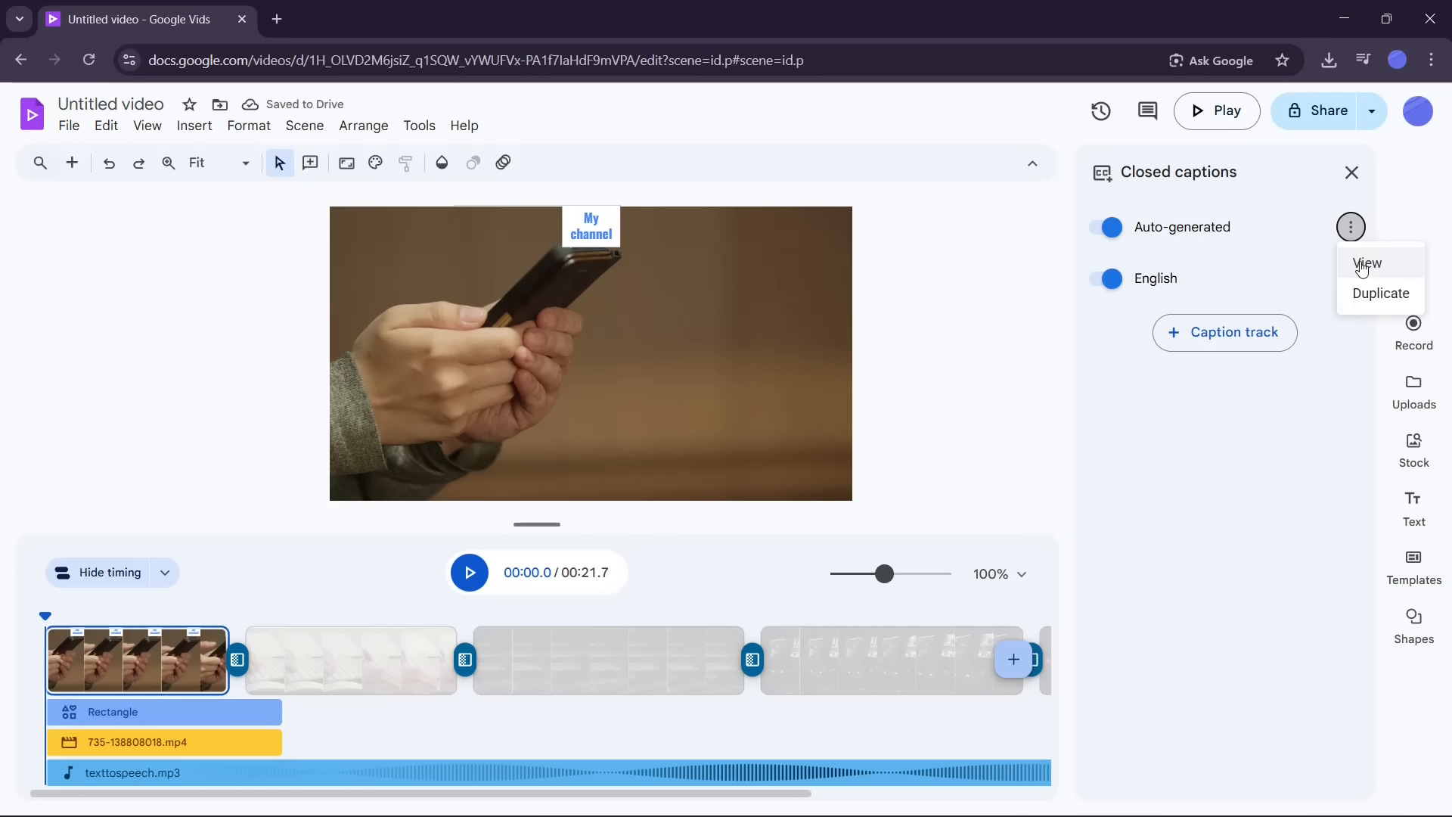
pyautogui.click(1363, 261)
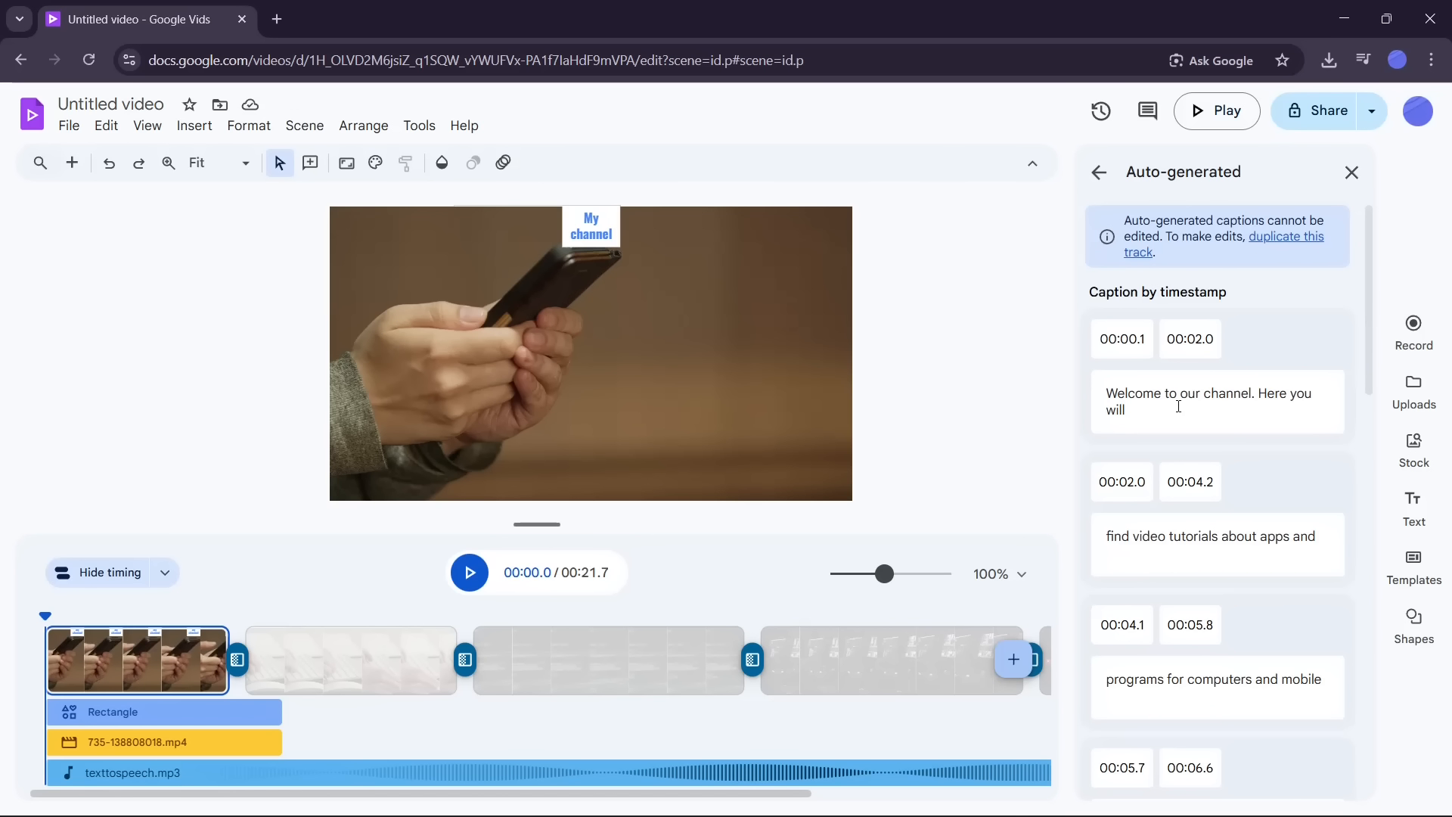
pyautogui.click(1133, 395)
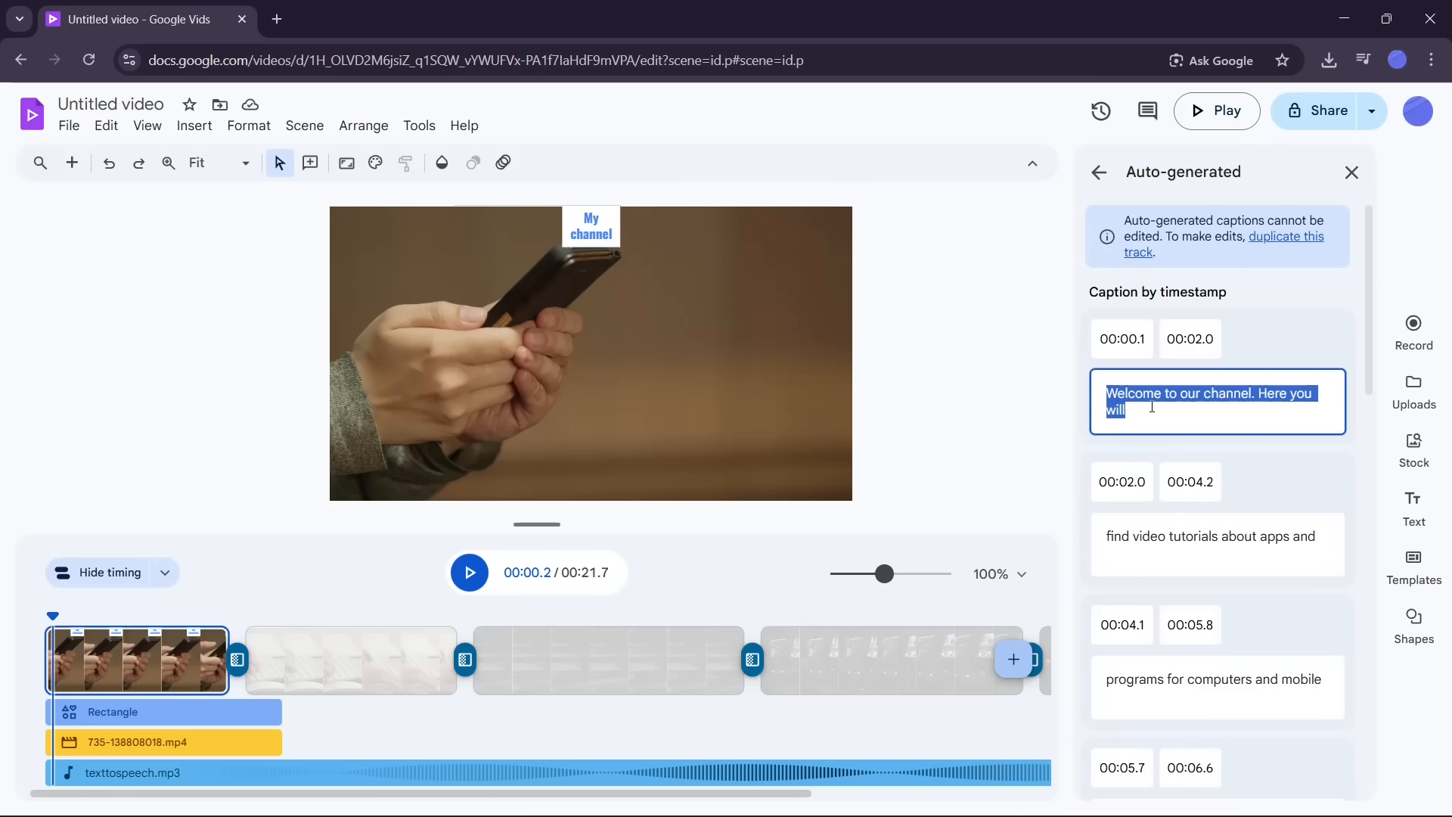
pyautogui.click(1201, 407)
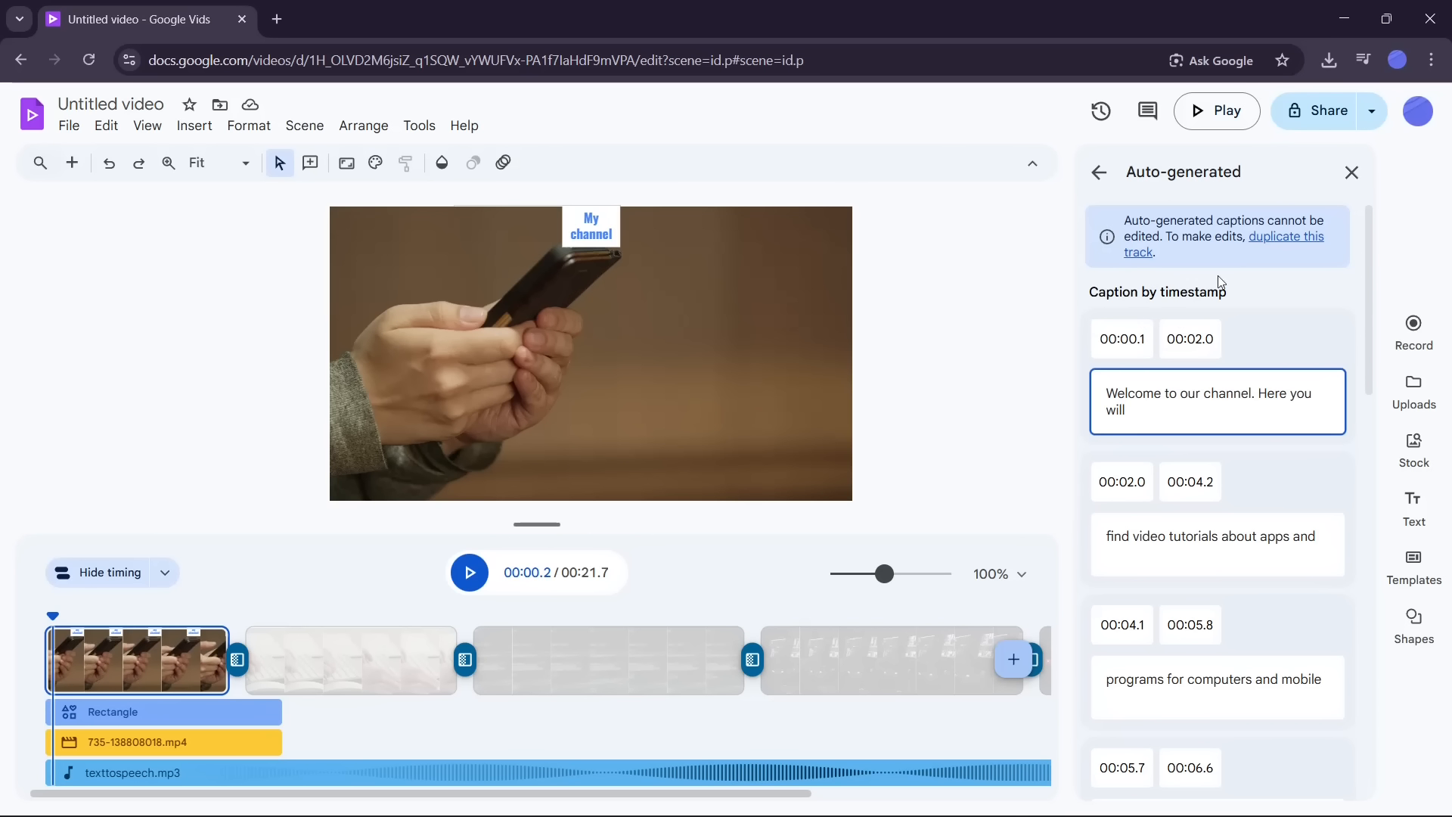
pyautogui.scroll(-15, 1280, 473)
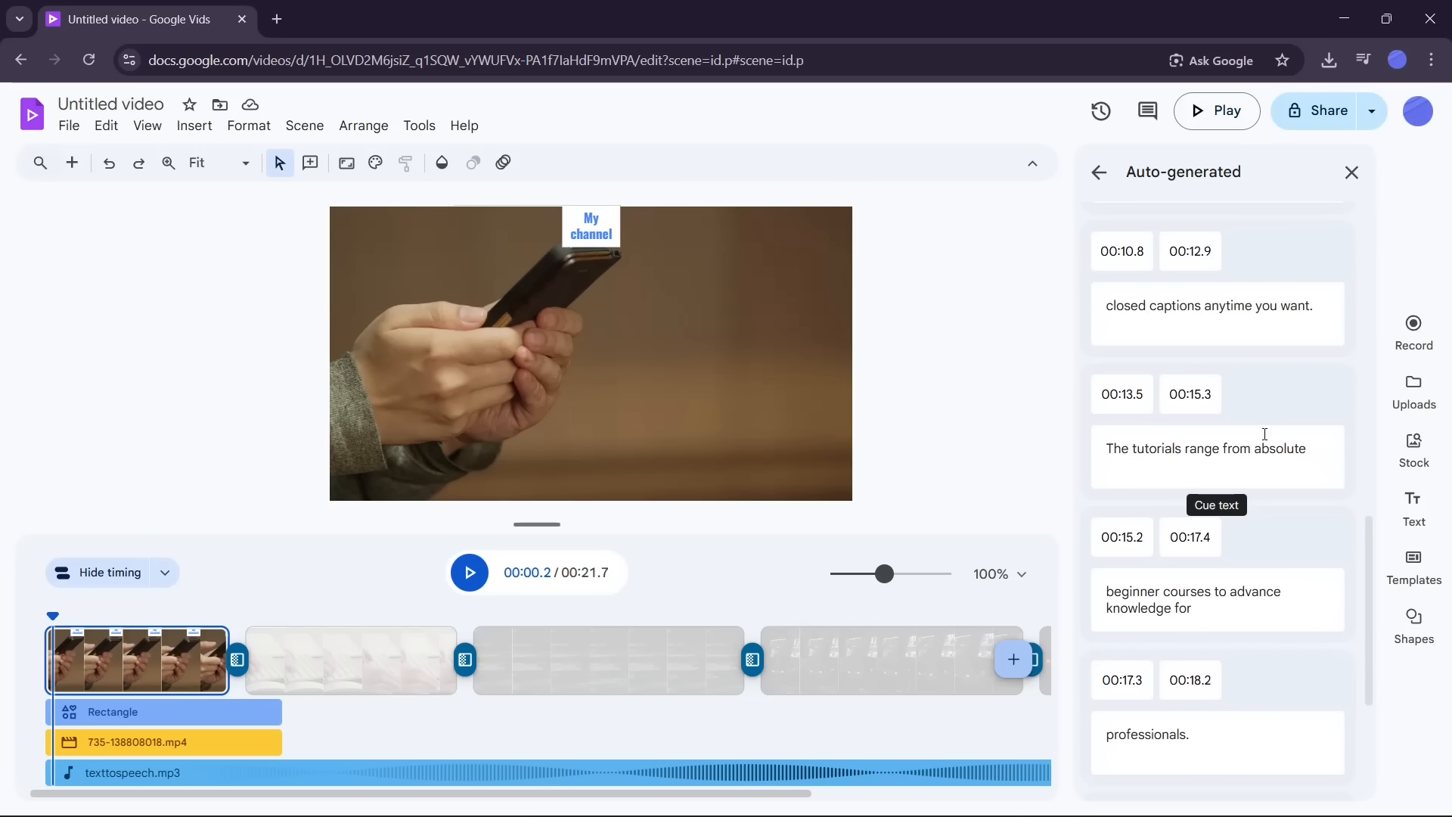
pyautogui.scroll(15, 1261, 448)
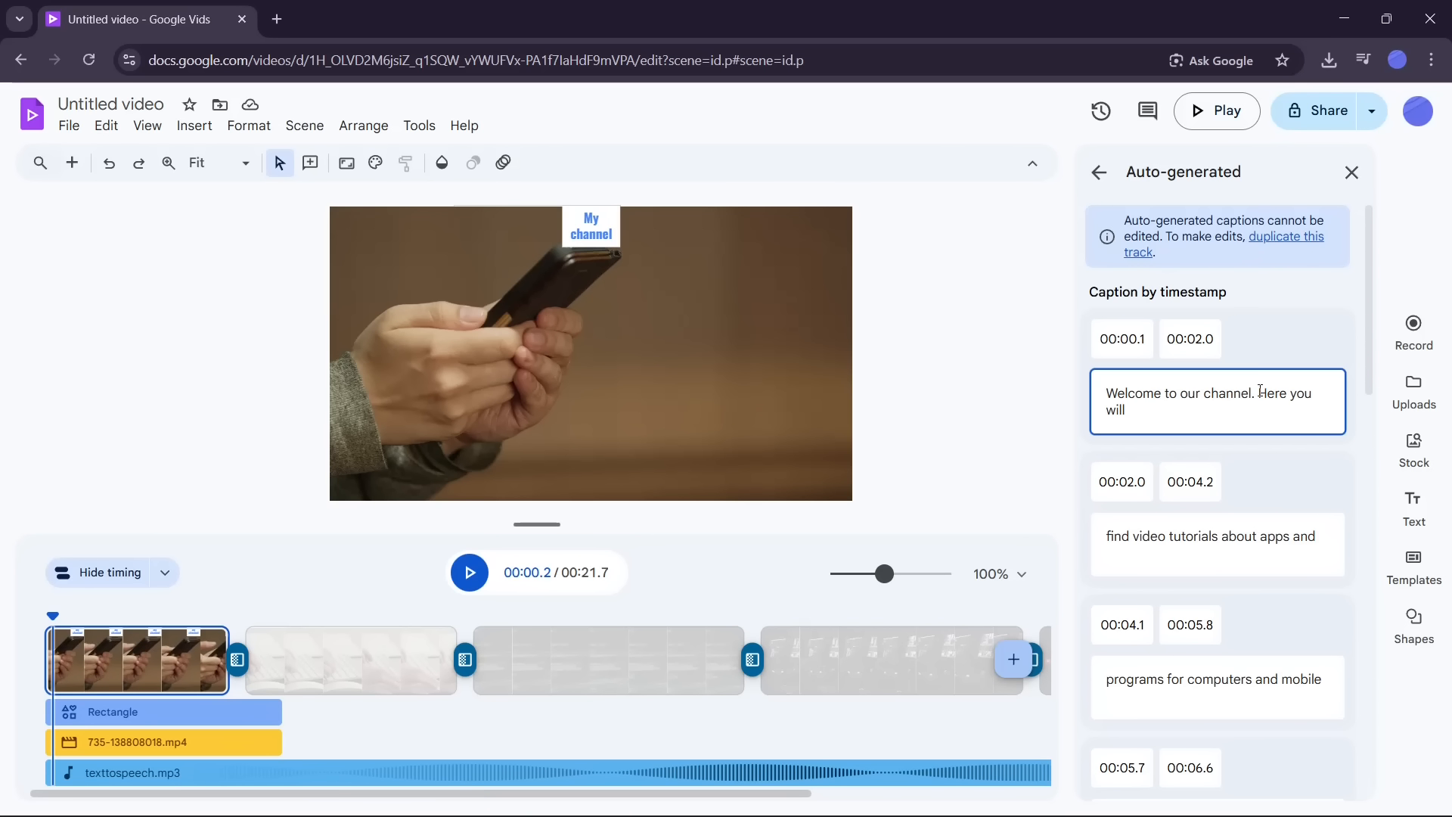
pyautogui.scroll(-15, 1259, 390)
pyautogui.scroll(15, 1262, 405)
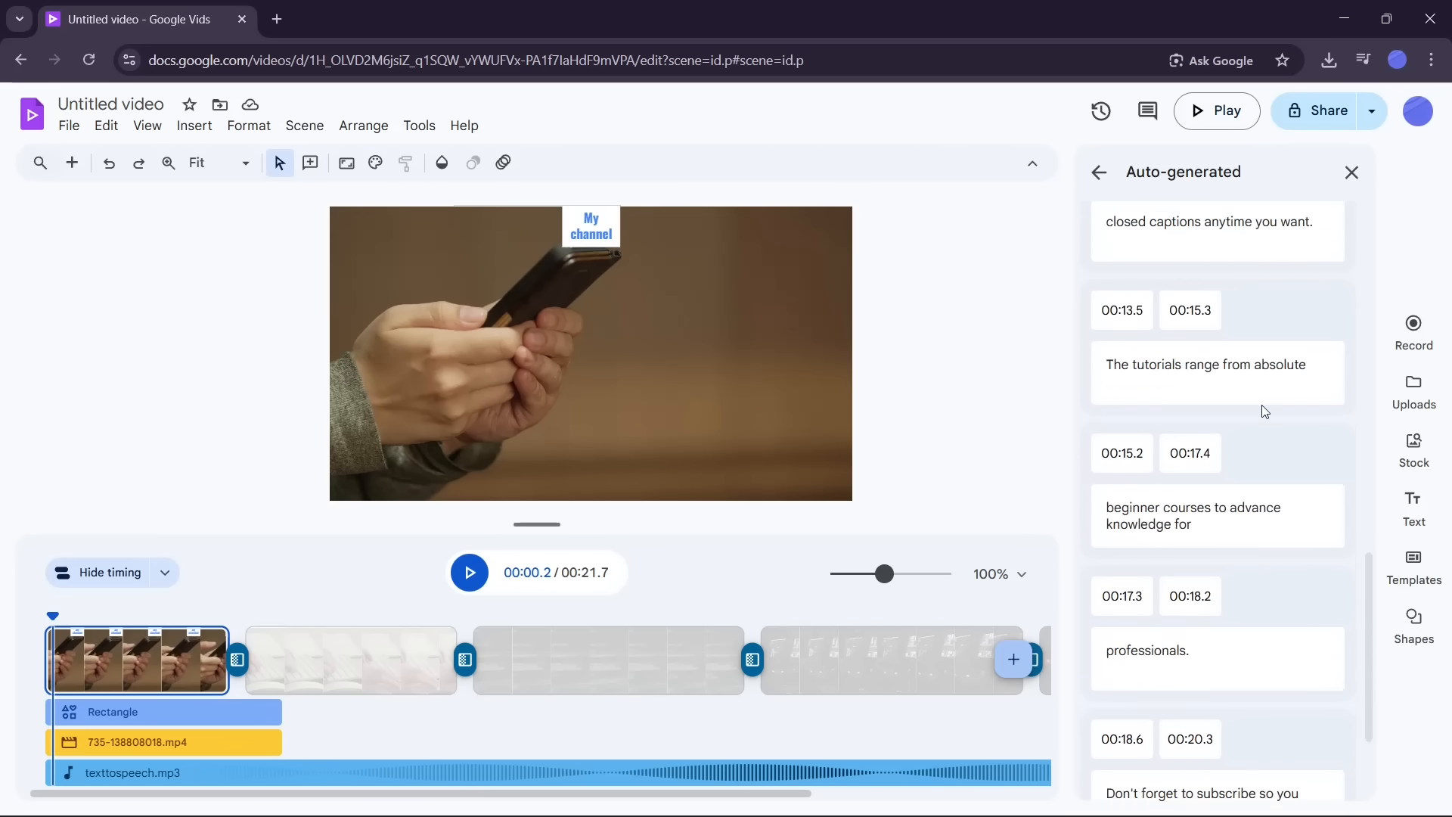
pyautogui.click(1350, 177)
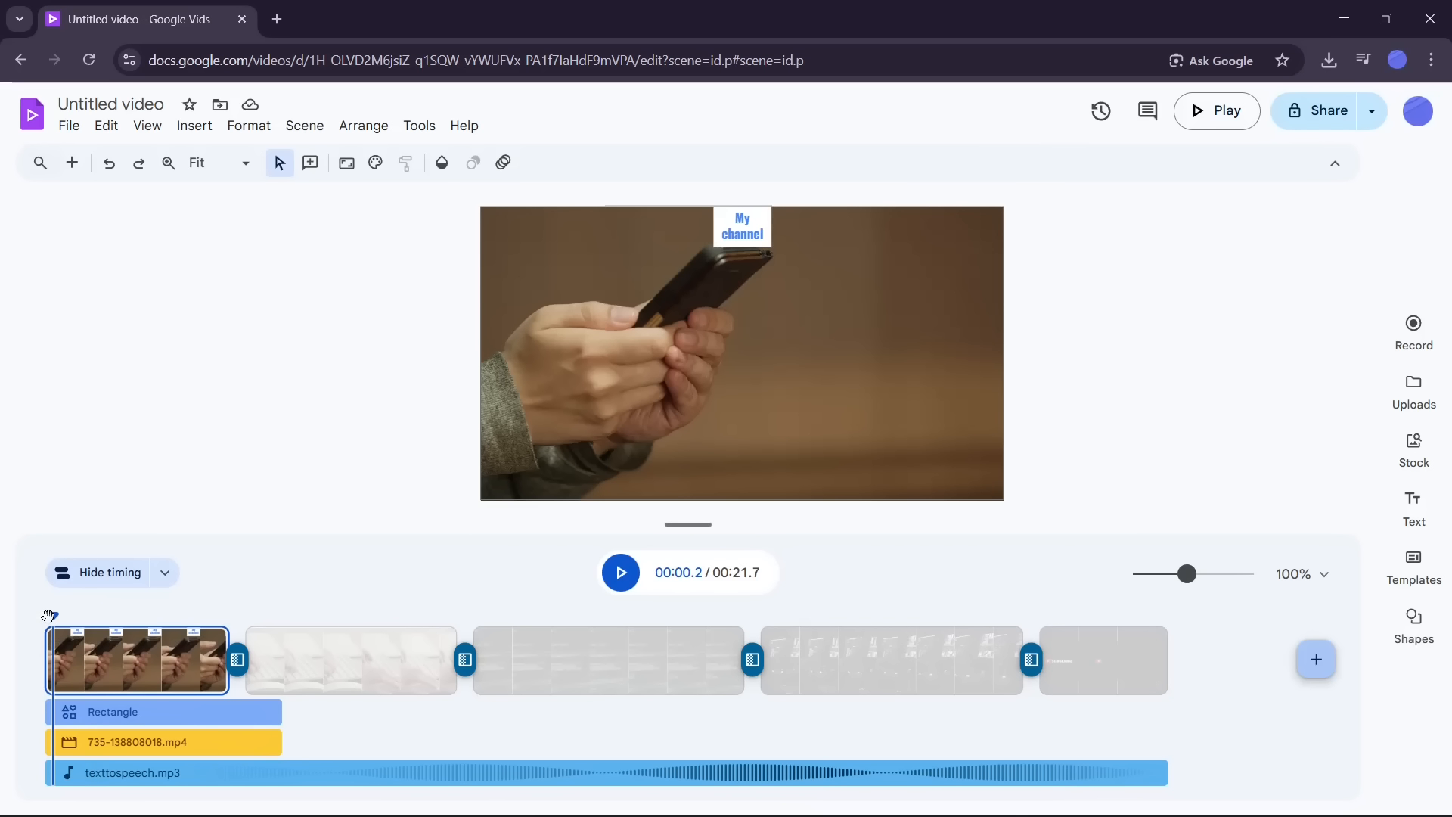
# Step: Scrub the timeline from the first scene to about 00:16.7 in the fourth scene to check the portrait framing
pyautogui.moveTo(54, 614); pyautogui.dragTo(573, 628)
pyautogui.moveTo(595, 691); pyautogui.dragTo(909, 688)
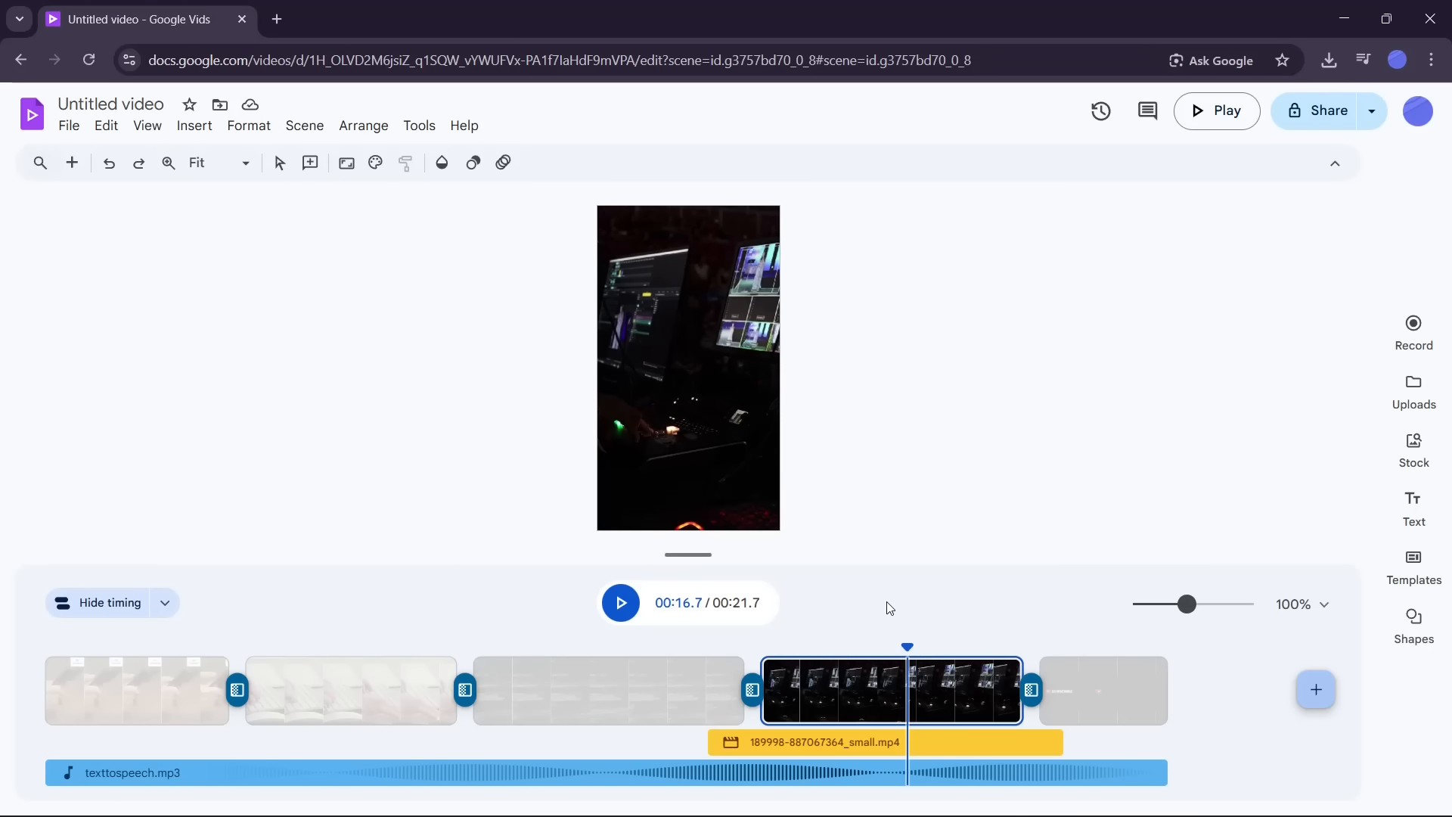